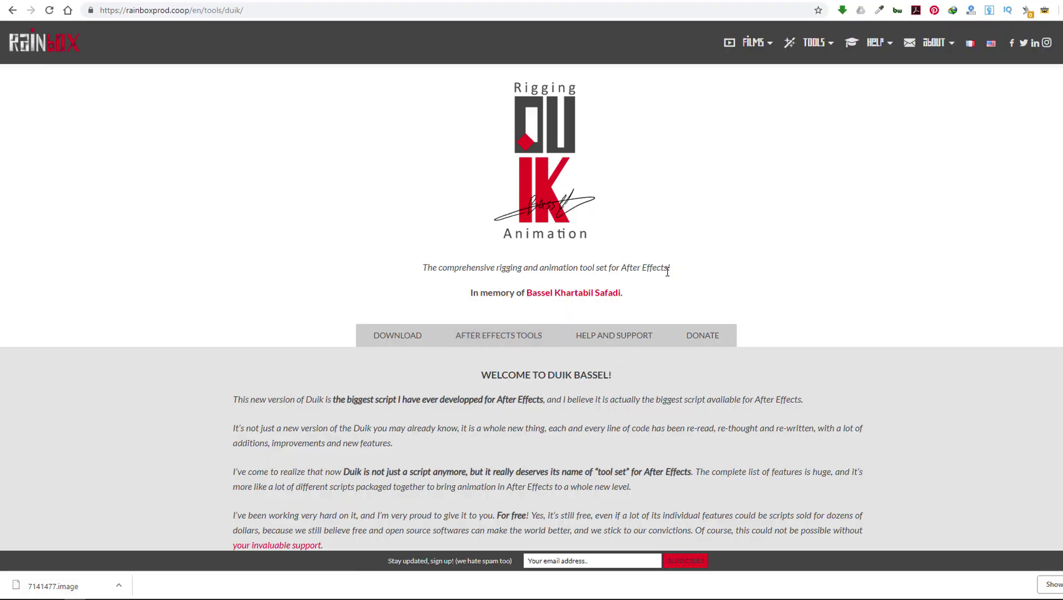
Review the hands composition's waving animation and inspect the two separate layers, Layer 14 and Layer 15, in Comp 1
left_click_drag(667, 268, 419, 274)
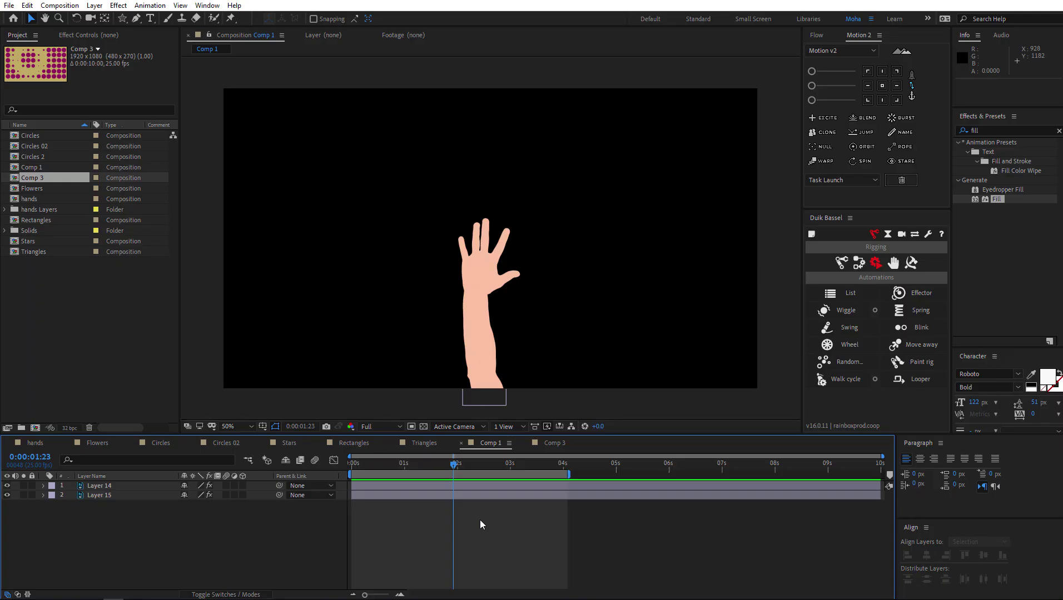
left_click(490, 268)
left_click(478, 333)
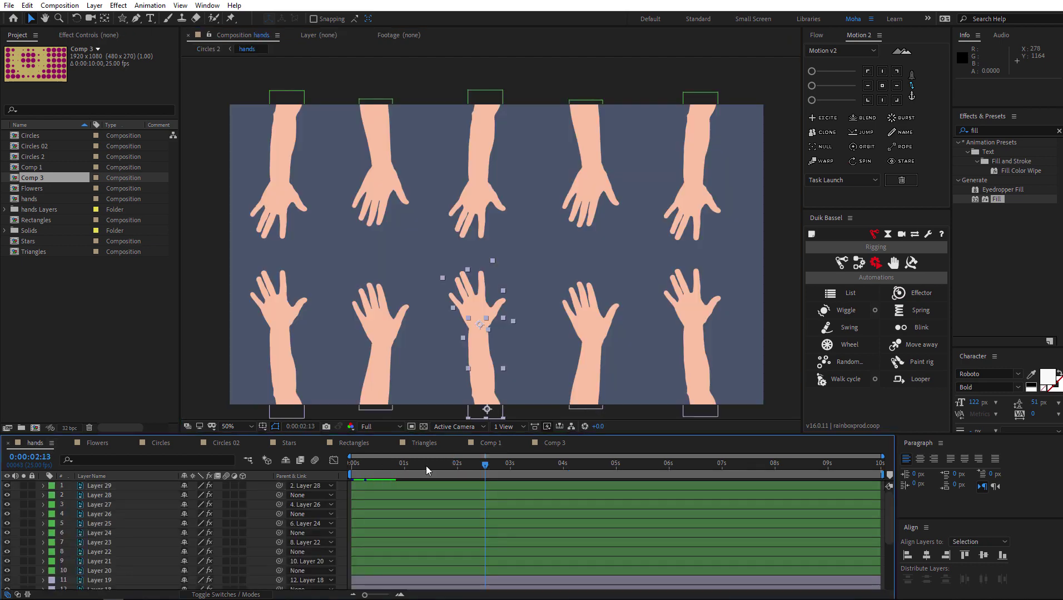
left_click_drag(402, 467, 495, 467)
left_click(551, 443)
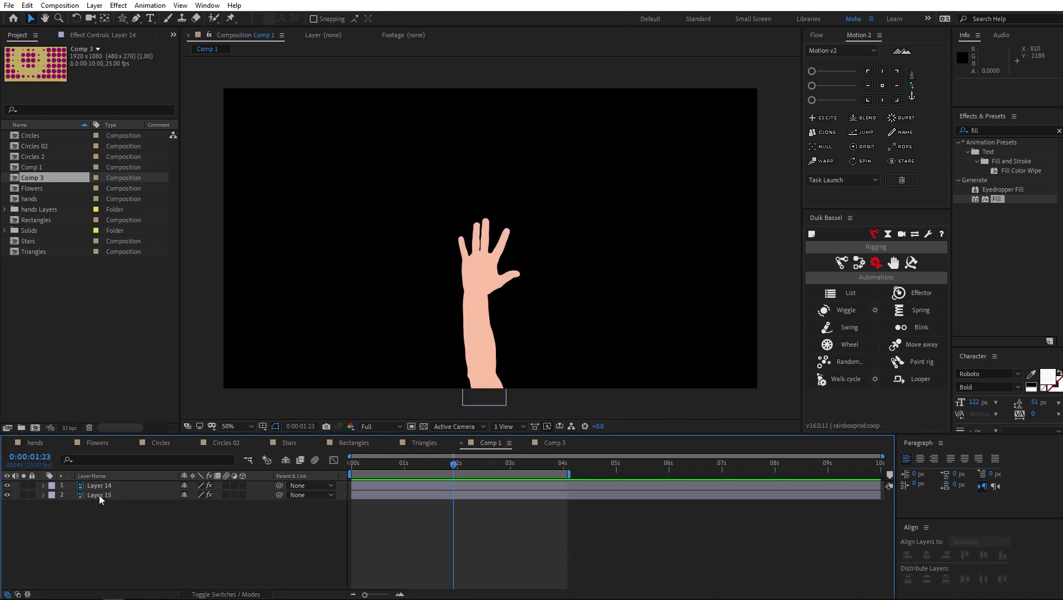
left_click(106, 496)
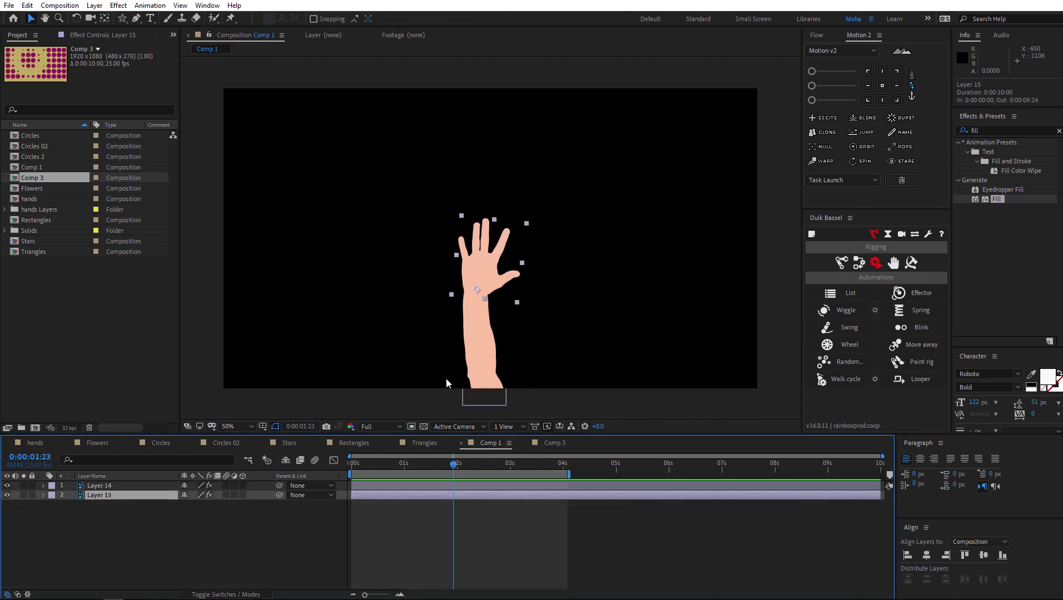
left_click(24, 495)
left_click(8, 486)
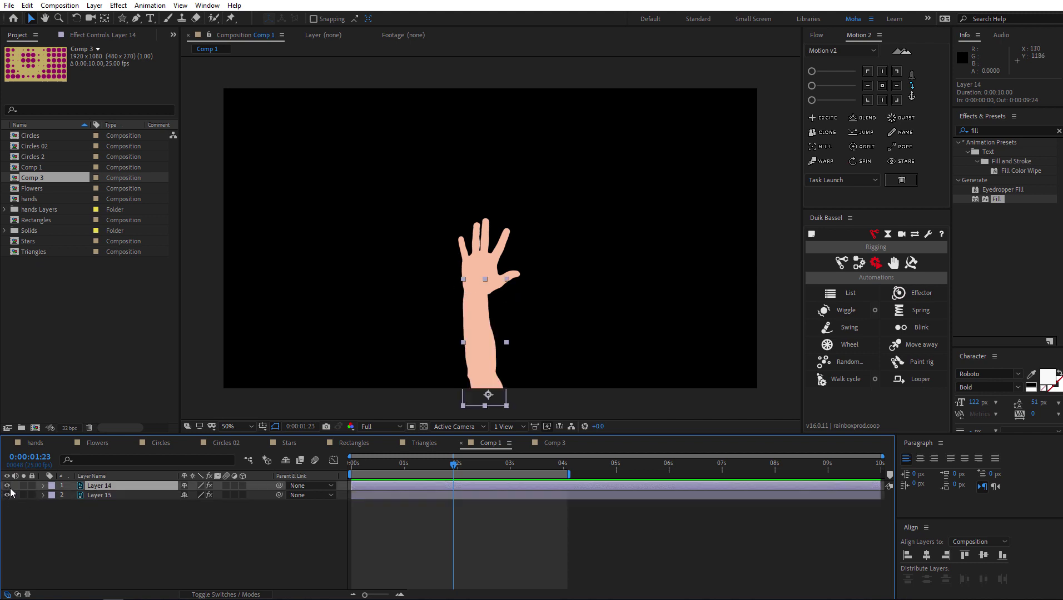
left_click(55, 522)
left_click(159, 487)
Parent Layer 15, the hand, to Layer 14, the forearm
left_click(114, 496)
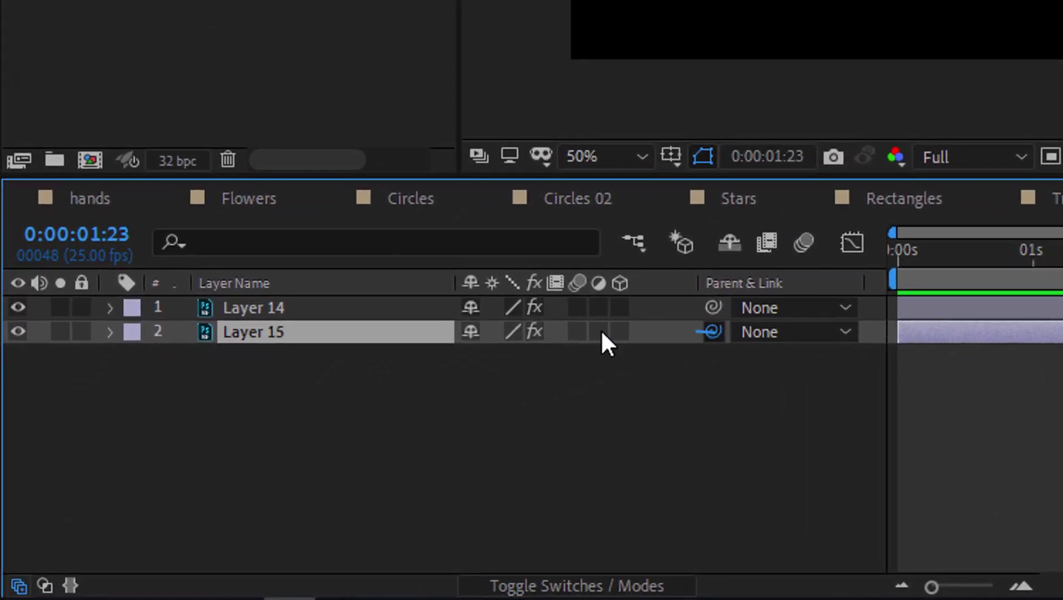
left_click_drag(279, 495, 109, 487)
left_click_drag(280, 310, 279, 311)
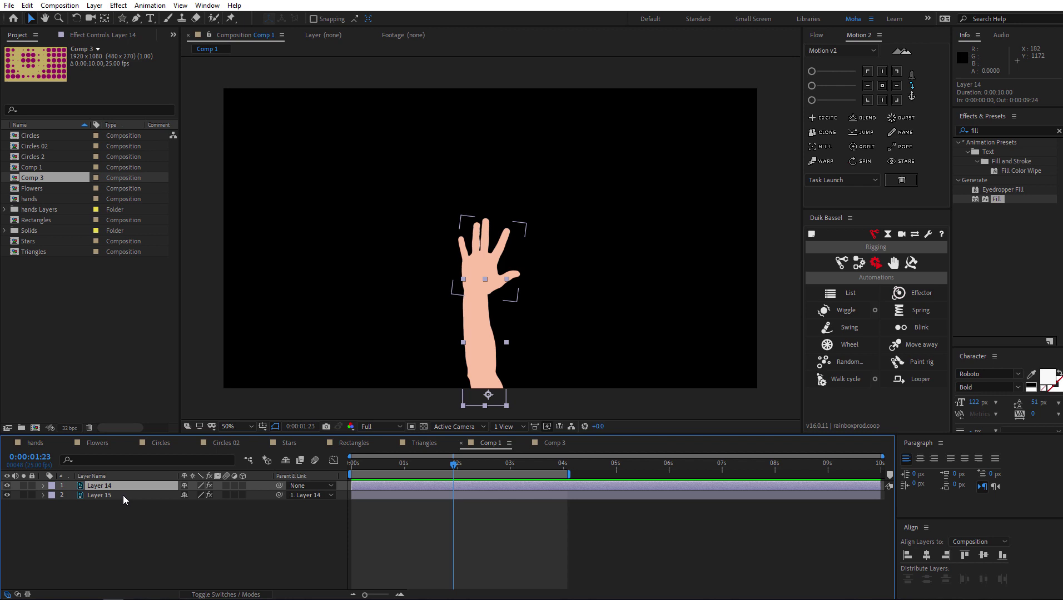
Move Layer 15's anchor point to the wrist and rotate the hand slightly counter-clockwise around it
left_click(124, 500)
left_click(103, 19)
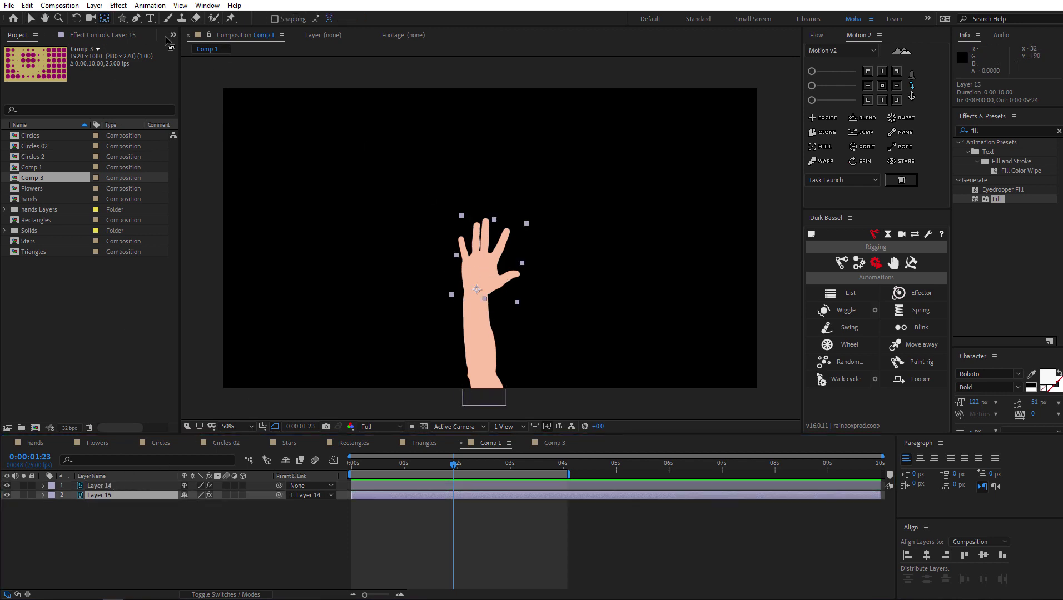
left_click_drag(477, 290, 474, 295)
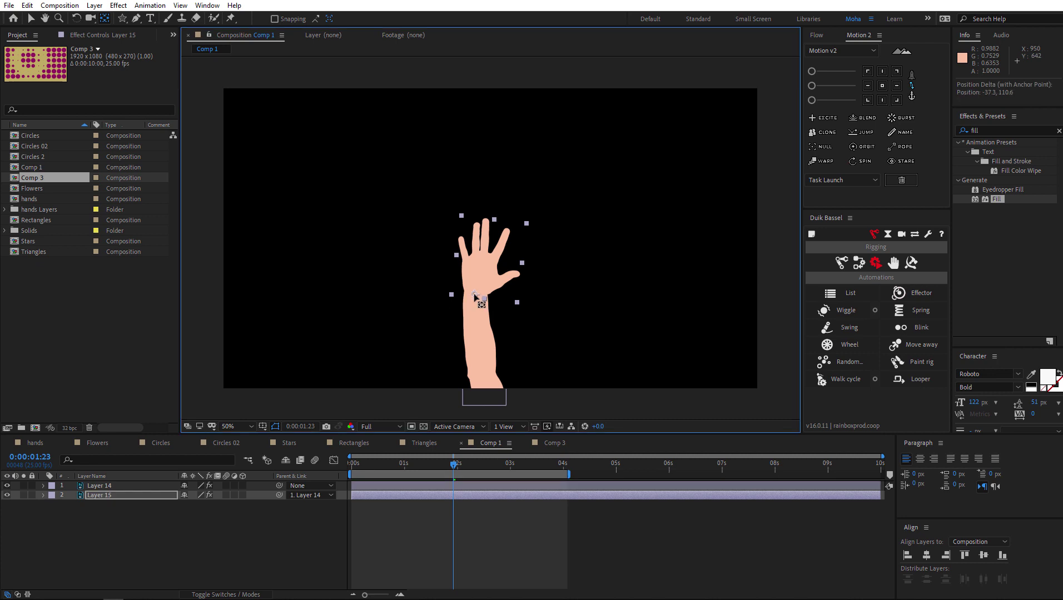
left_click(139, 496)
key("e")
key("r")
mouse_move(191, 505)
left_mouse_down()
mouse_move(207, 505)
mouse_move(181, 505)
left_mouse_up()
Place Layer 14's anchor point at the base of the forearm, just below the composition's lower edge
left_click(130, 492)
left_click(132, 487)
left_click_drag(487, 399, 478, 358)
left_click_drag(488, 399, 487, 401)
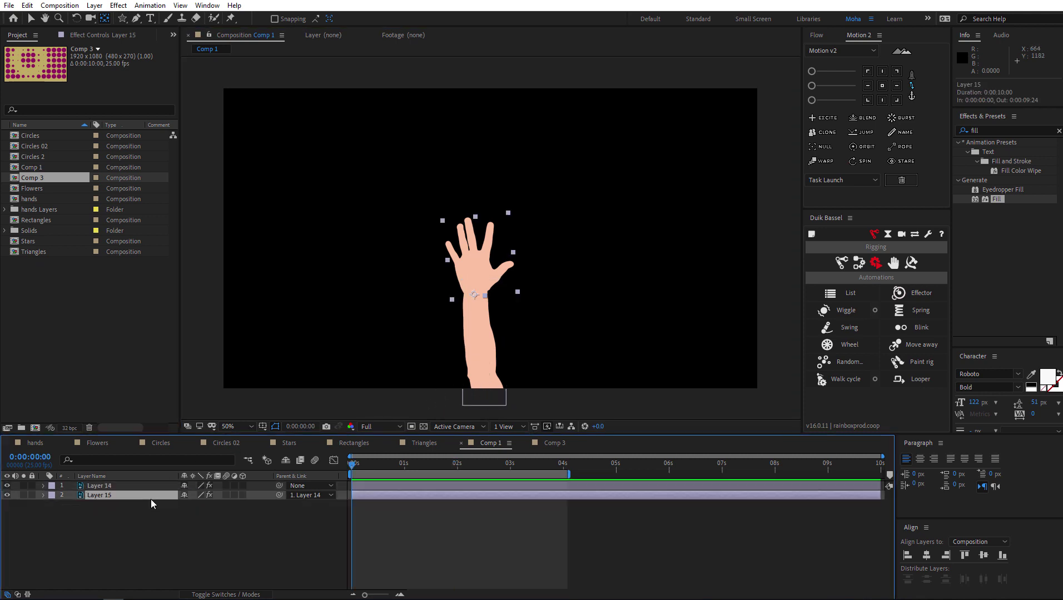
Rename Layer 15 as Hand and Layer 14 as Arm
key("Return")
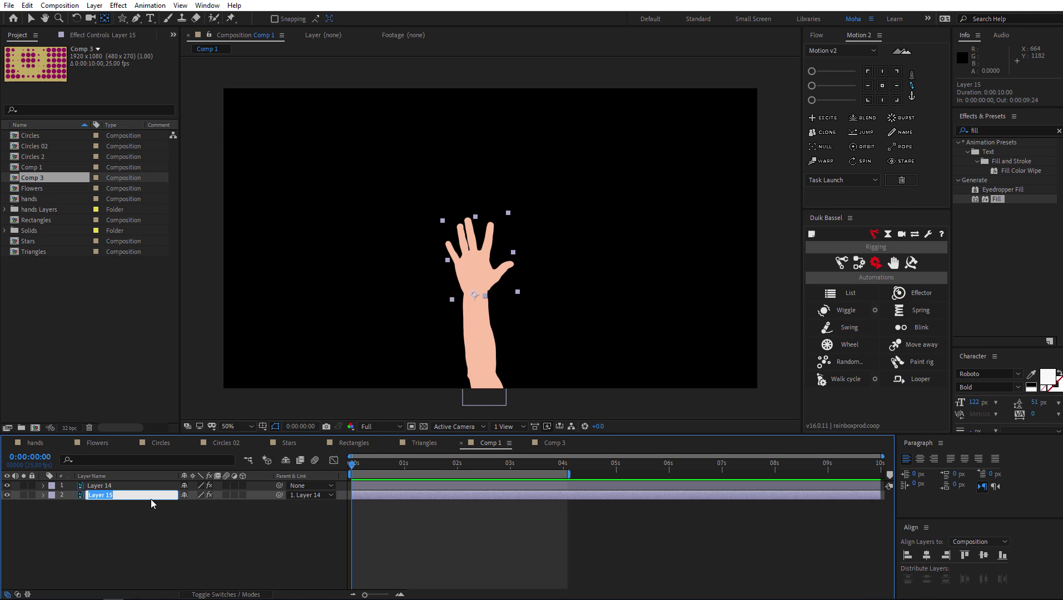
key("Return")
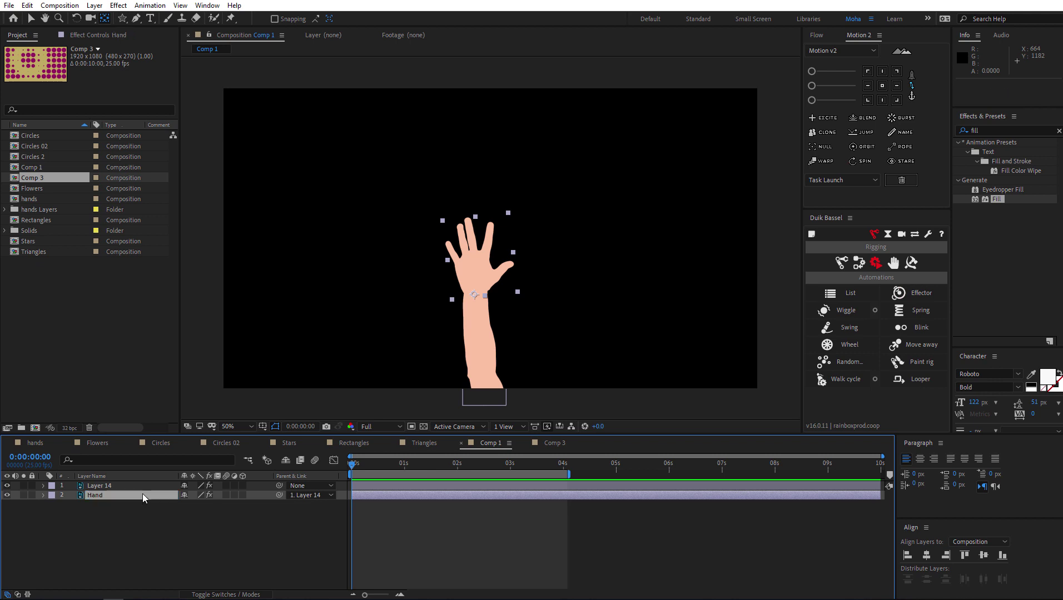
left_click(144, 487)
key("Return")
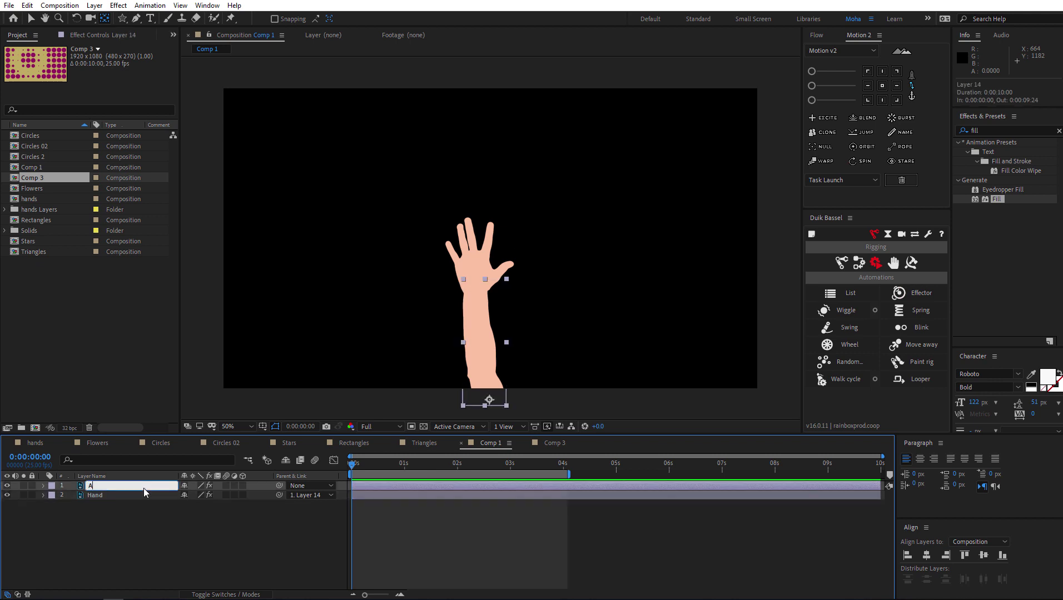
type("Arm")
key("Return")
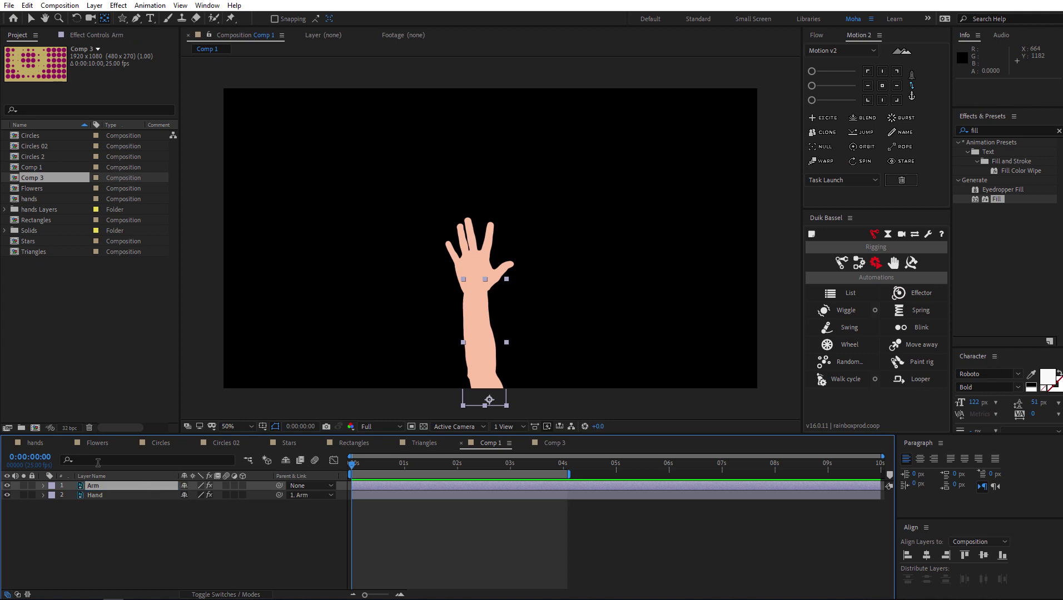
left_click(119, 525)
Animate the Arm layer's Scale with a keyframe at 0:00:01:00 keeping its size and a 0% keyframe at 0:00:00:00
left_click(117, 489)
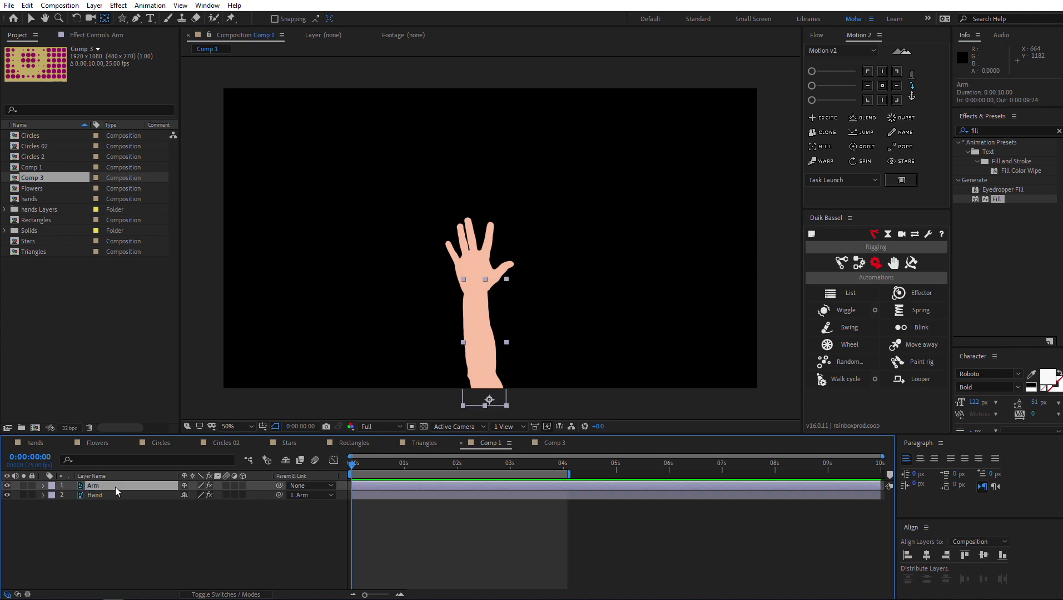
key("s")
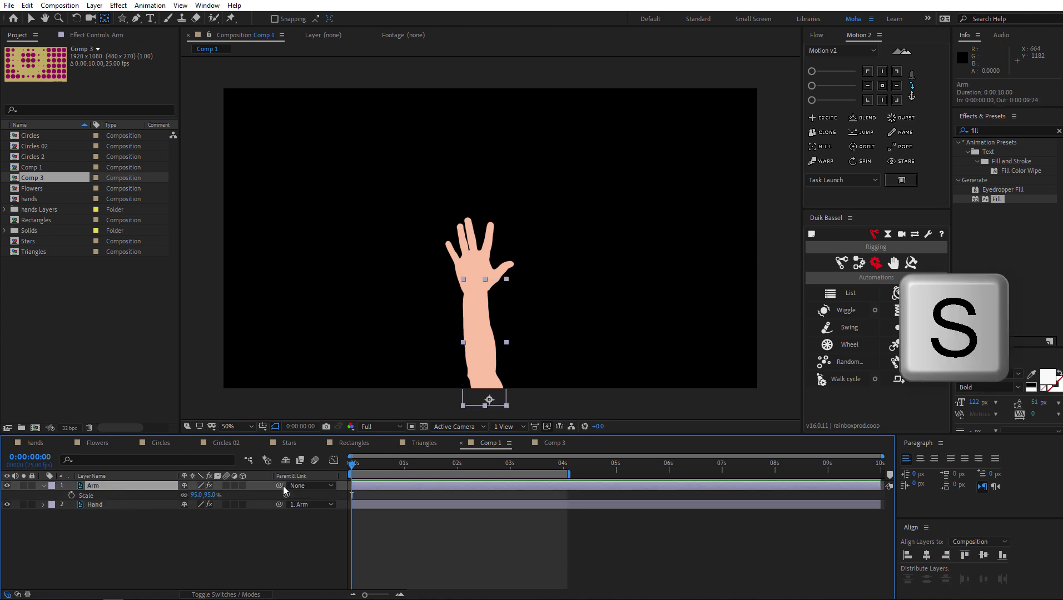
left_click_drag(365, 470, 404, 475)
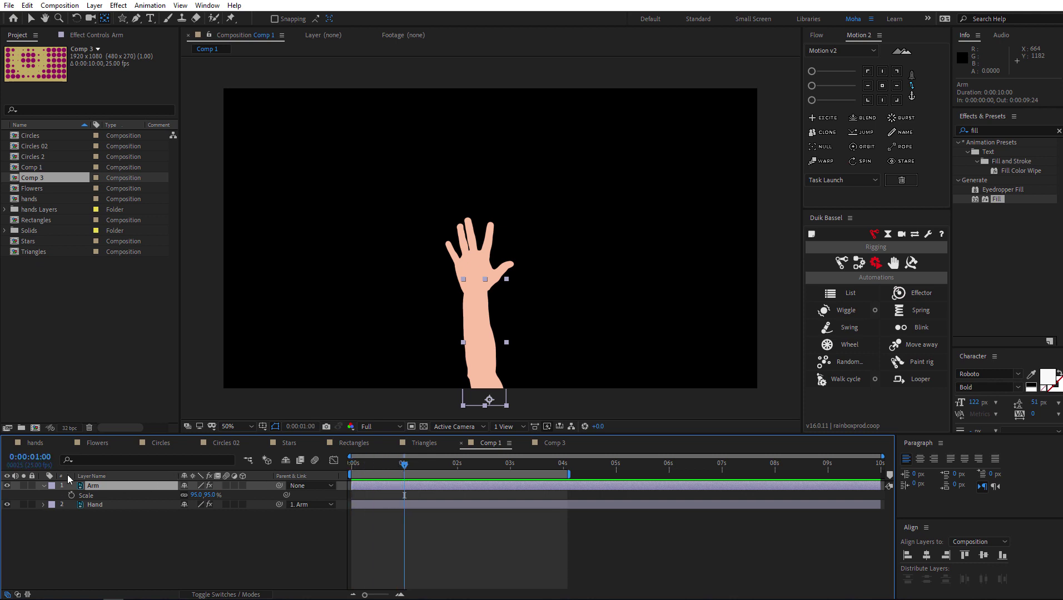
left_click(71, 495)
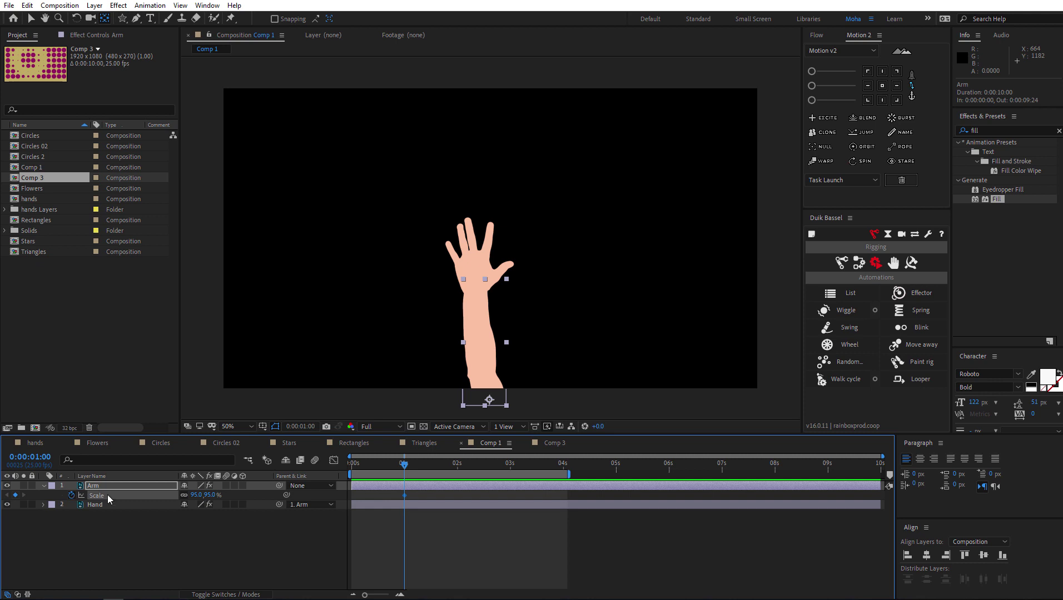
left_click_drag(417, 470, 340, 469)
type("0")
key("Return")
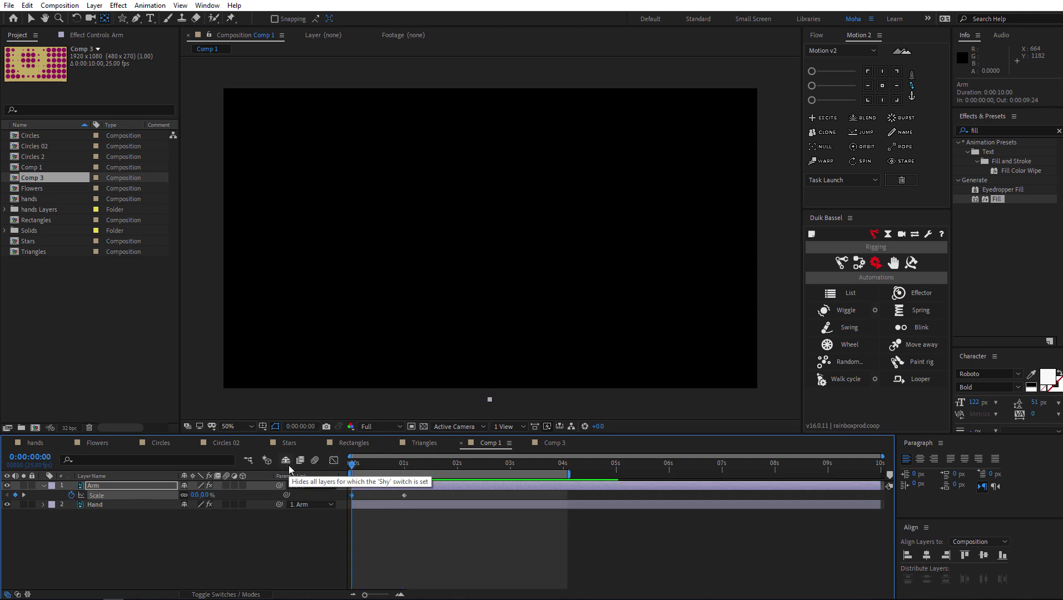
Apply Easy Ease to both Scale keyframes of the Arm layer
left_click_drag(365, 469, 354, 503)
right_click(405, 495)
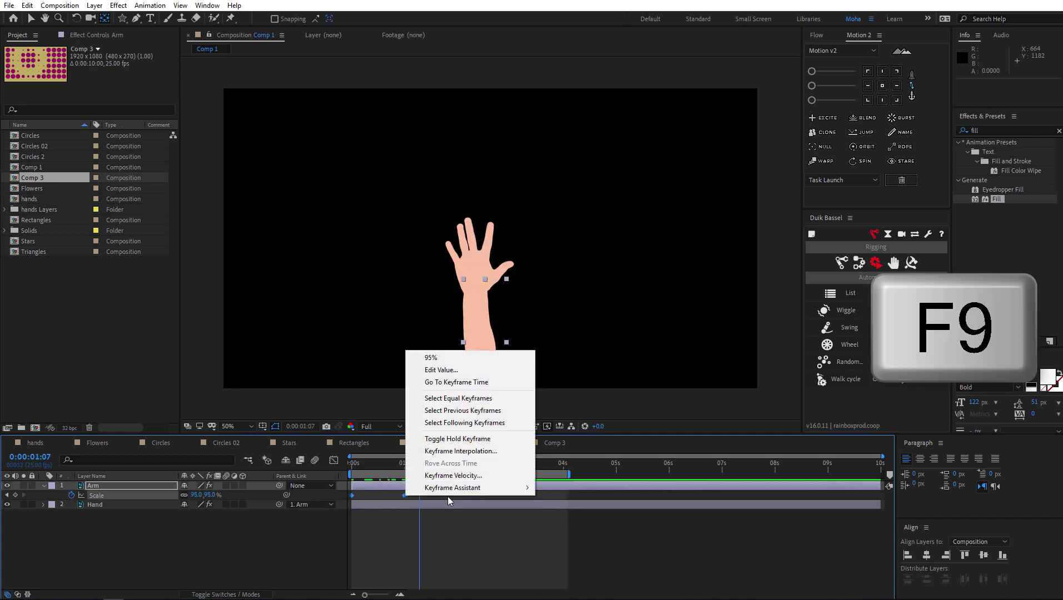
mouse_move(472, 488)
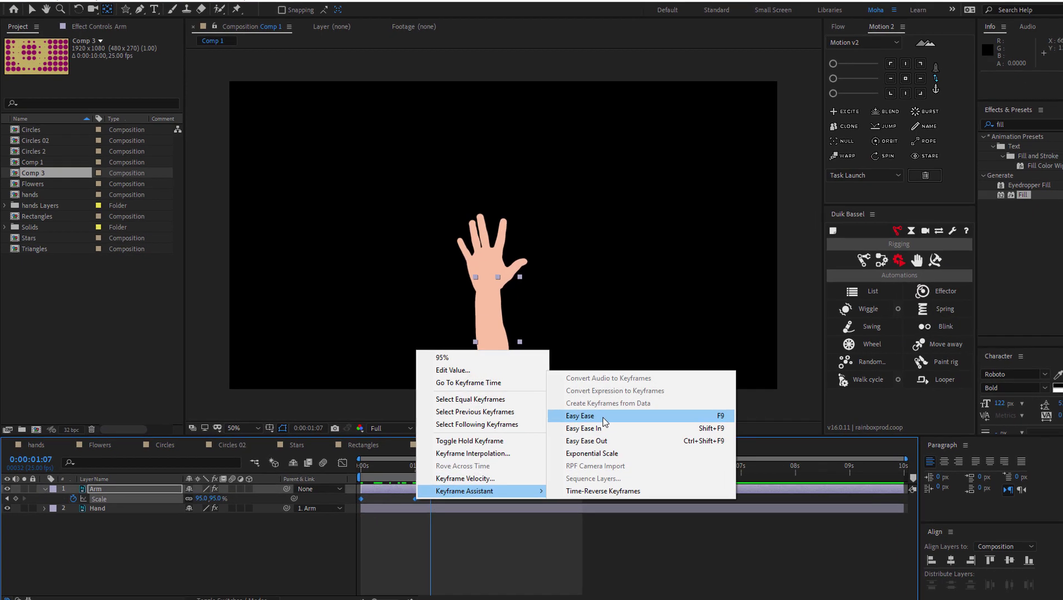
left_click(587, 416)
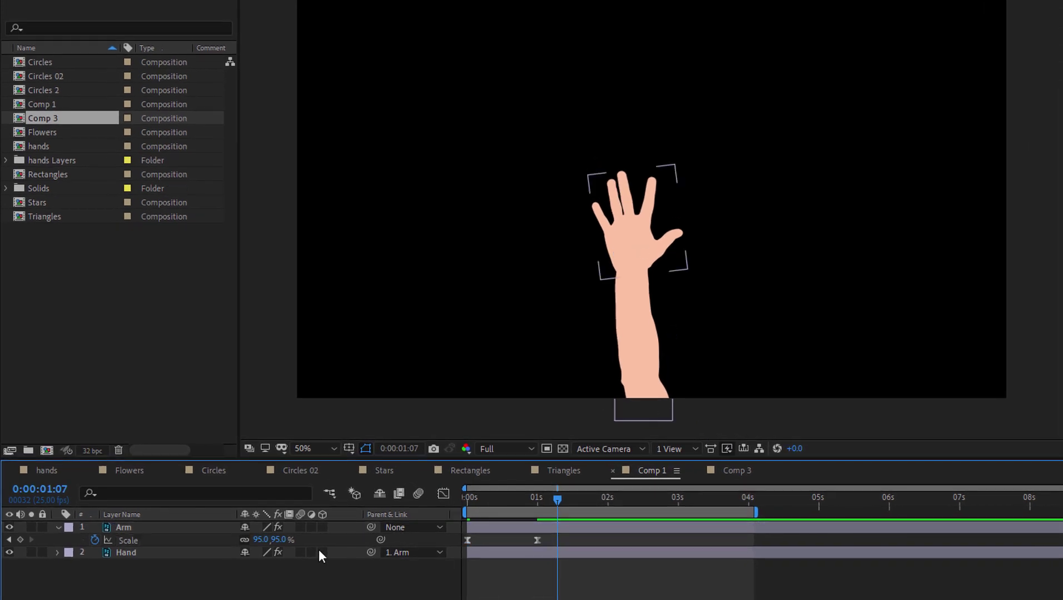
Add a Rotation keyframe to the Hand layer at 0:00:01:08 and set its Rotation to -21° at 0:00:00:24
left_click(197, 553)
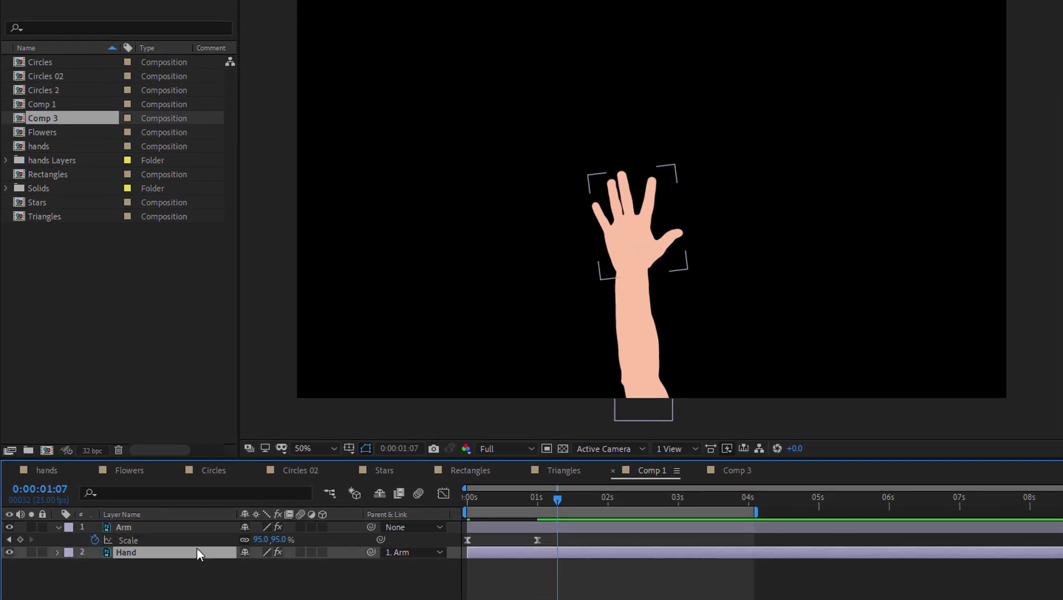
left_click_drag(548, 499, 560, 499)
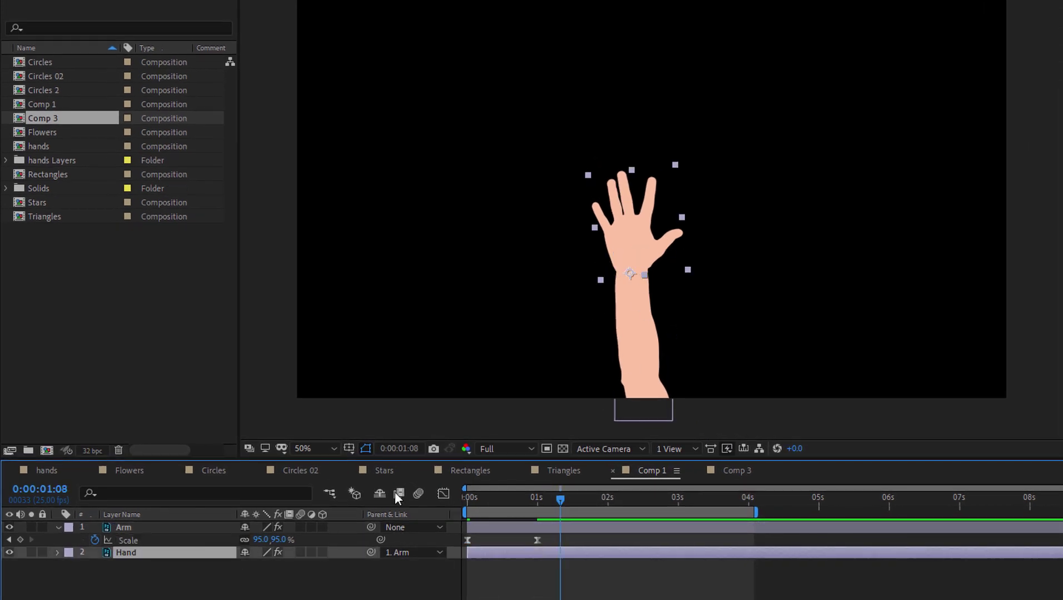
key("r")
left_click(93, 566)
left_click_drag(560, 499, 534, 499)
left_click_drag(259, 573, 249, 566)
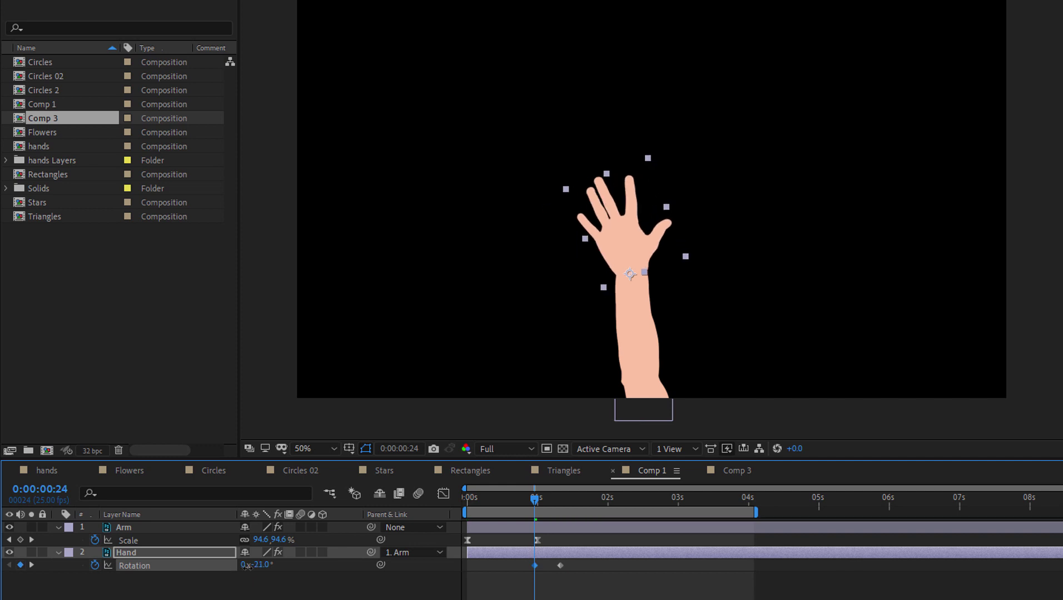
Continue the Hand's wave with Rotation keyframes of +21° shortly after 0:00:01:08 and -6° at 0:00:01:23
left_click_drag(560, 500, 579, 505)
left_click_drag(257, 570, 268, 567)
left_click_drag(580, 500, 603, 500)
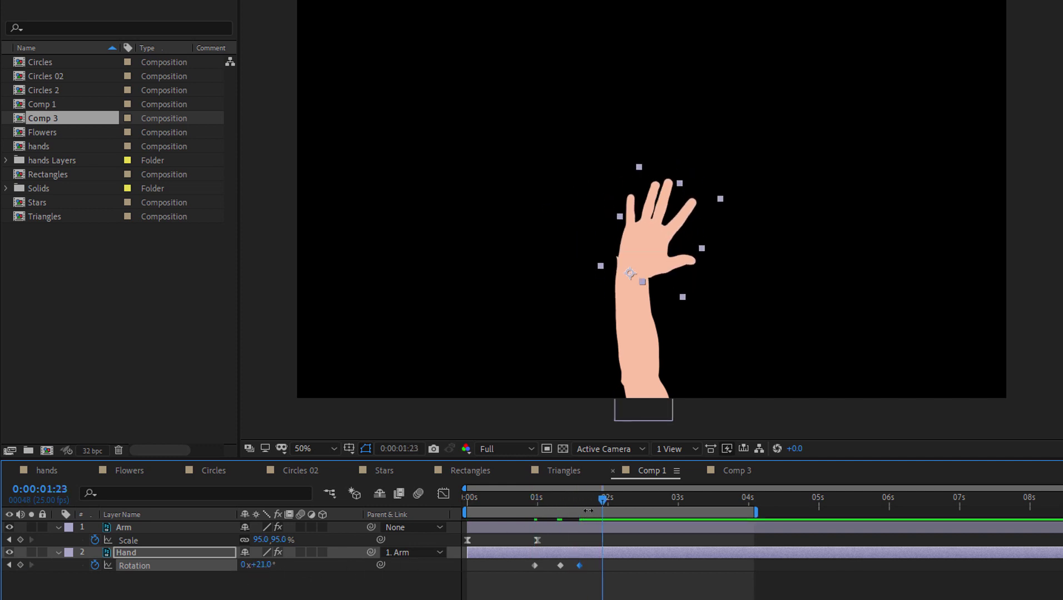
left_click_drag(259, 565, 261, 569)
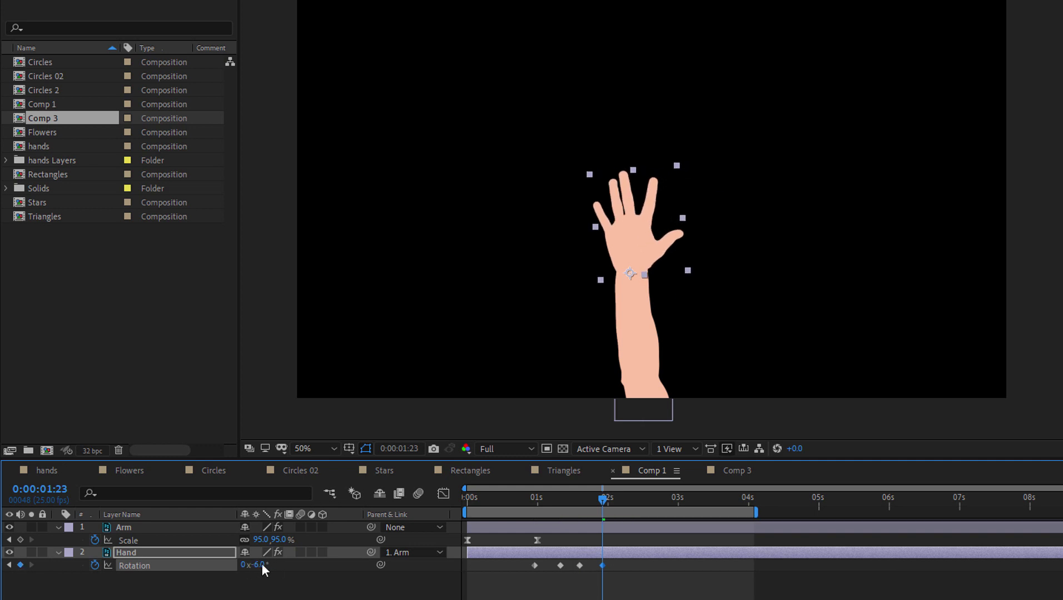
Add in-between Rotation keyframes to the Hand layer at 0:00:01:11 and at 0:00:01:04, the latter at +5.8°
left_click_drag(596, 505, 569, 499)
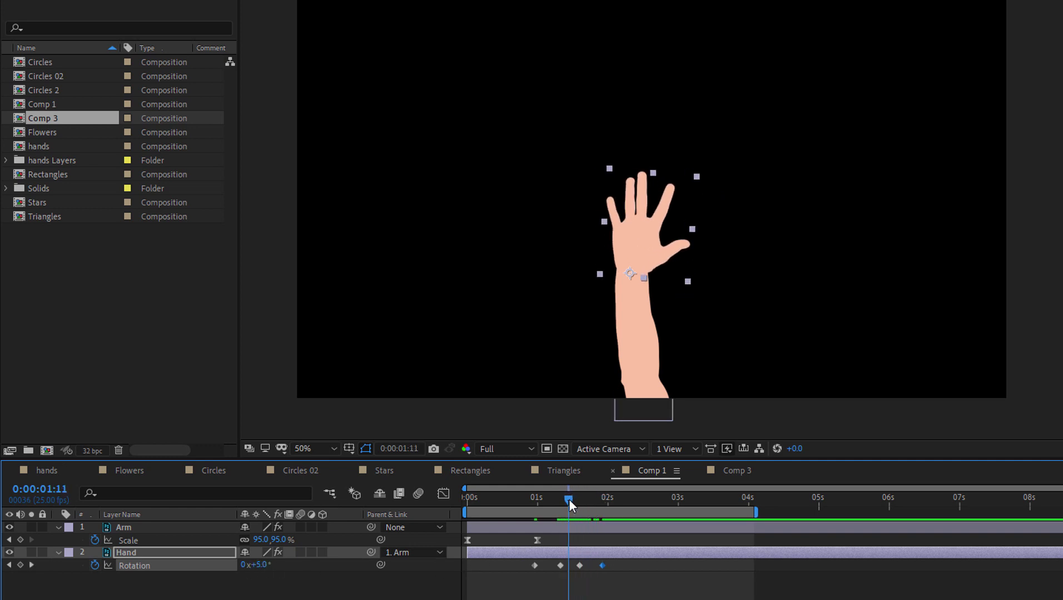
mouse_move(266, 570)
left_mouse_down()
mouse_move(251, 569)
mouse_move(275, 565)
left_mouse_up()
left_click(549, 502)
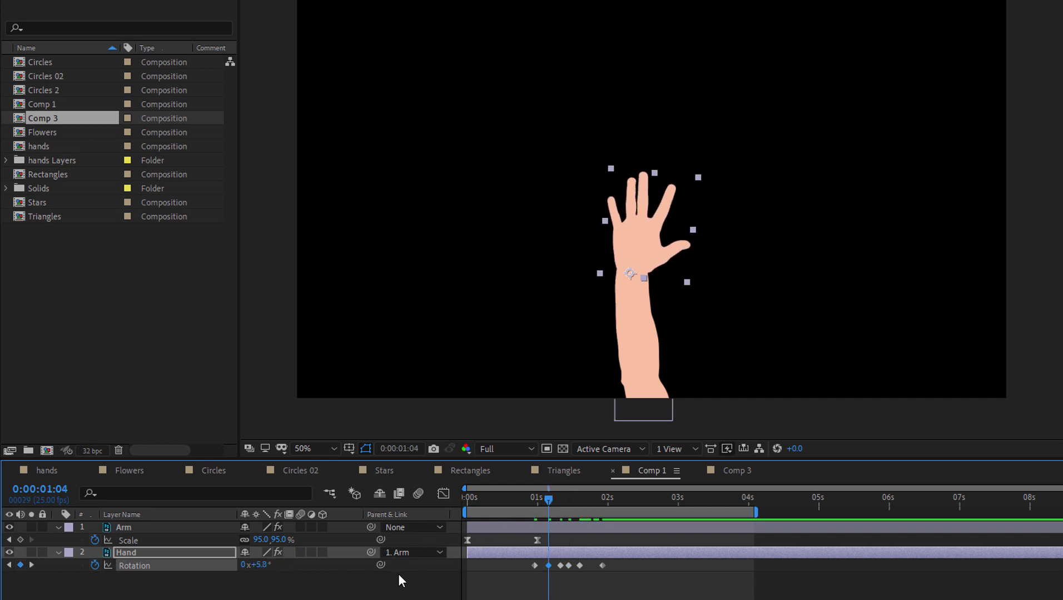
Move all the Hand's Rotation keyframes to the start of the timeline, preview the motion, and stretch them to end at about 0:00:01:08
left_click_drag(625, 566, 498, 581)
left_click_drag(561, 567, 496, 566)
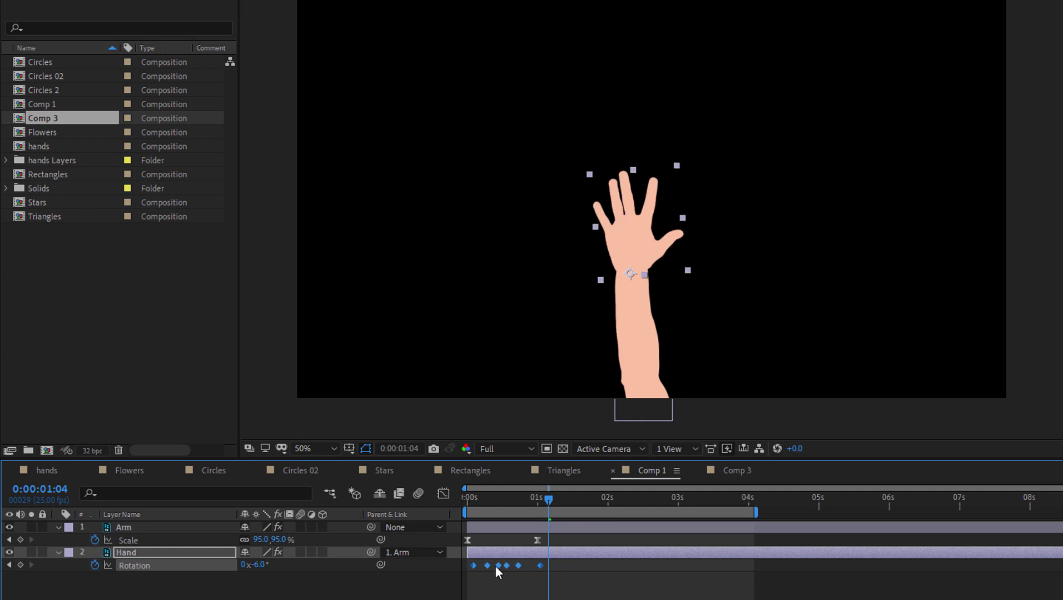
key("space")
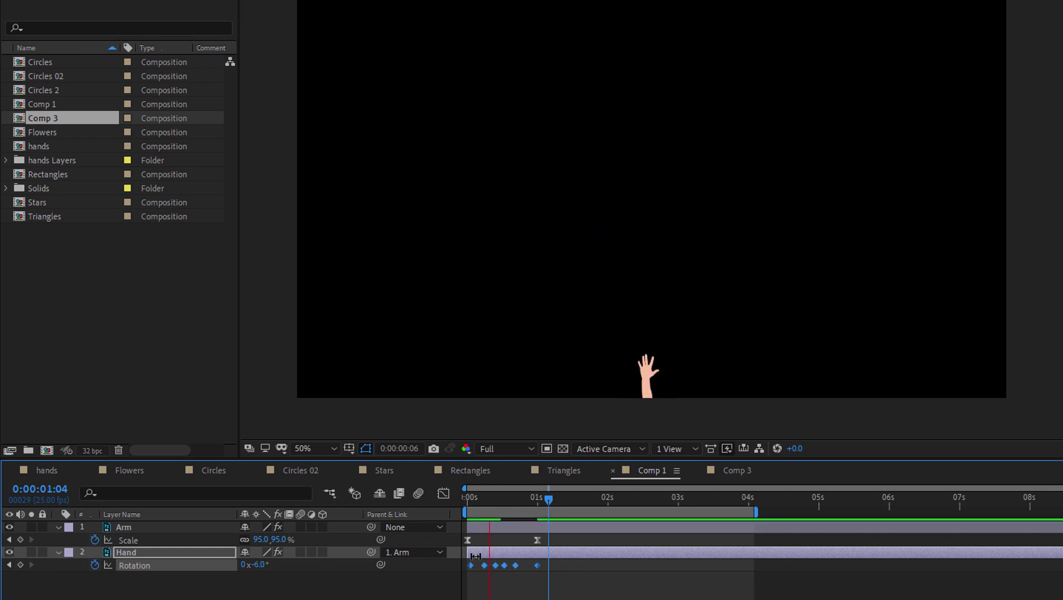
key("space")
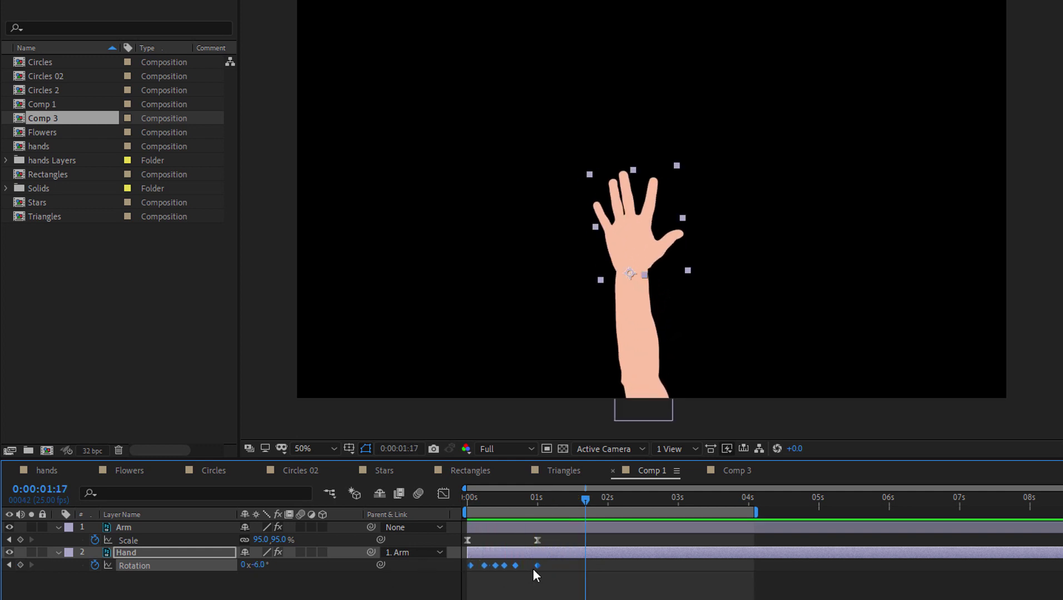
left_click_drag(558, 564, 561, 564)
Extend the Hand's wave with Rotation keyframes at 0:00:01:11 and 0:00:01:19, the last at -12°, and preview the animation
left_click_drag(561, 494, 568, 499)
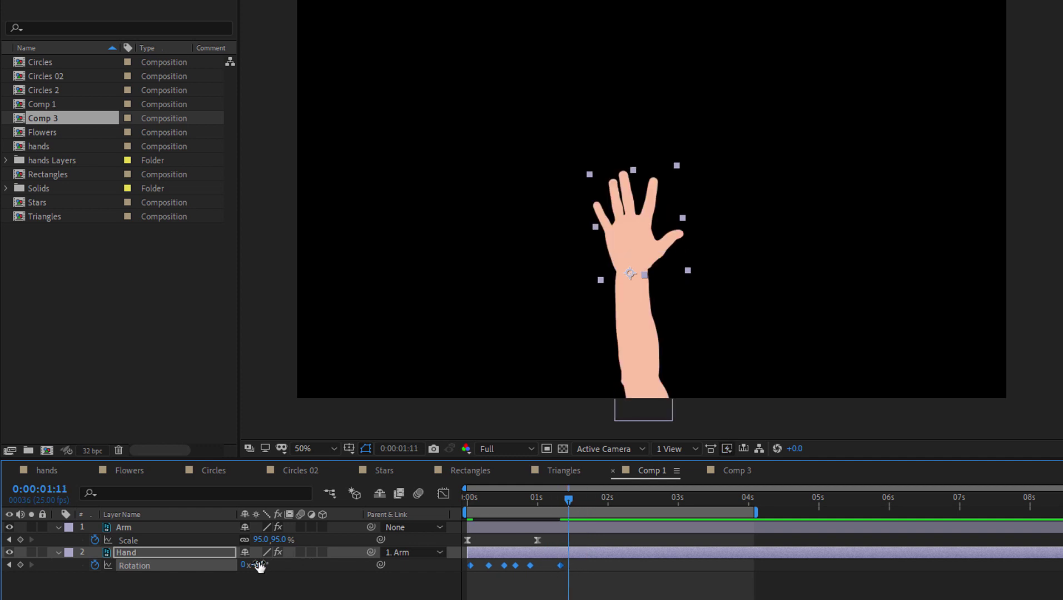
mouse_move(260, 566)
left_mouse_down()
mouse_move(281, 567)
mouse_move(243, 567)
left_mouse_up()
left_click(591, 500)
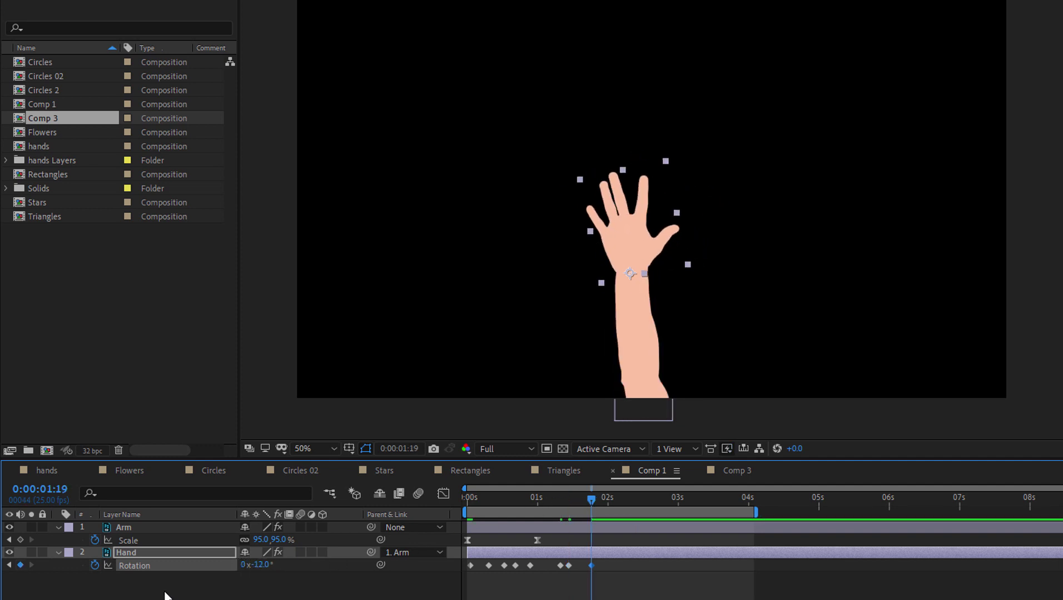
key("space")
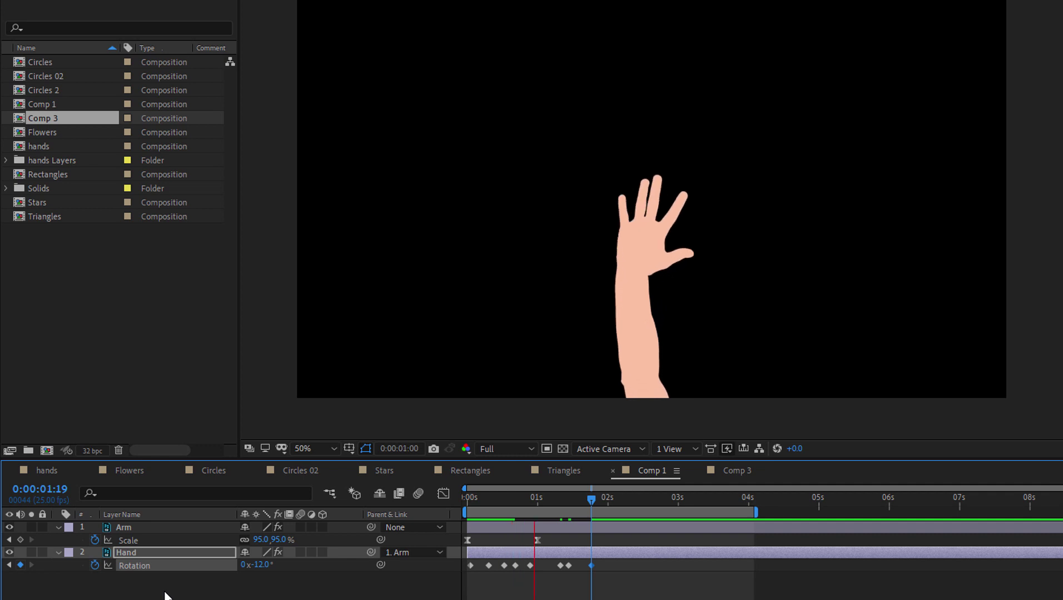
Stop the preview and retime the Hand's Rotation keyframes to run from about 0:00:00:08 to 0:00:01:23
key("space")
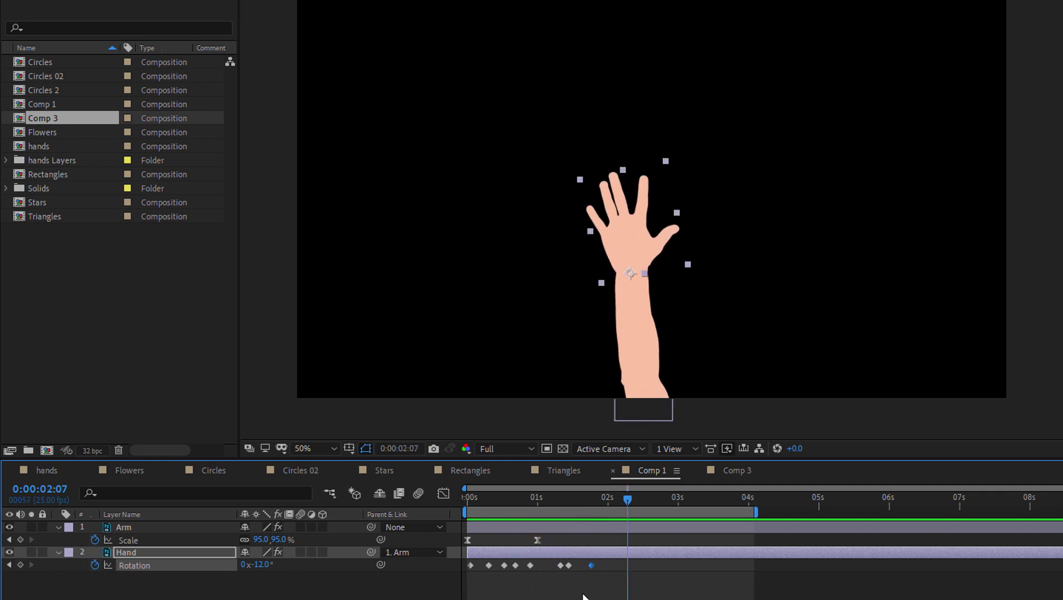
left_click(557, 567)
left_click_drag(531, 565, 602, 567)
left_click(591, 565, "shift")
left_click_drag(483, 560, 521, 566)
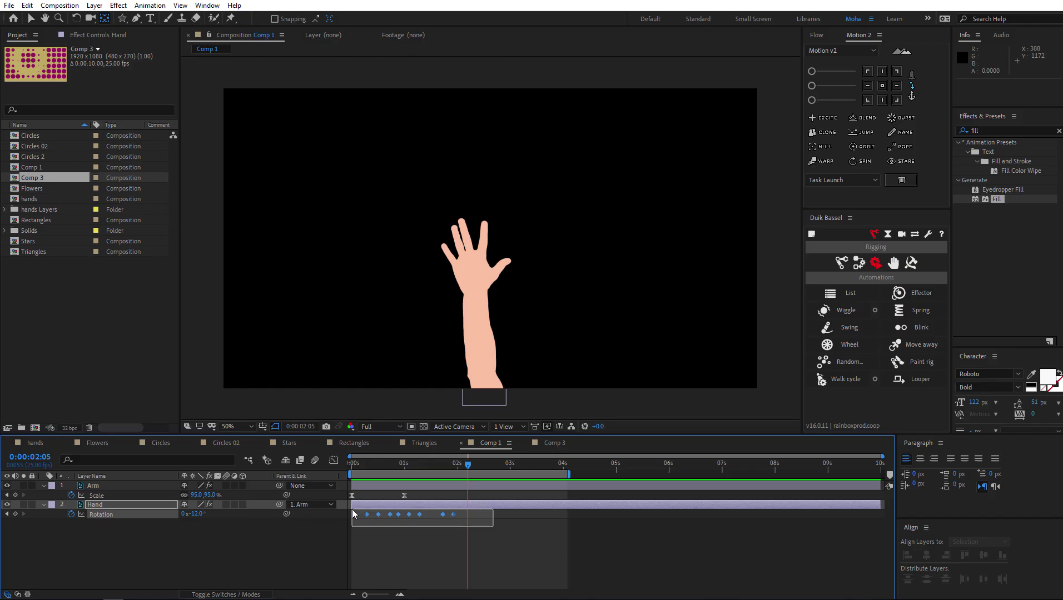
Apply Easy Ease to all of the Hand layer's Rotation keyframes
left_click_drag(655, 557, 476, 573)
right_click(380, 516)
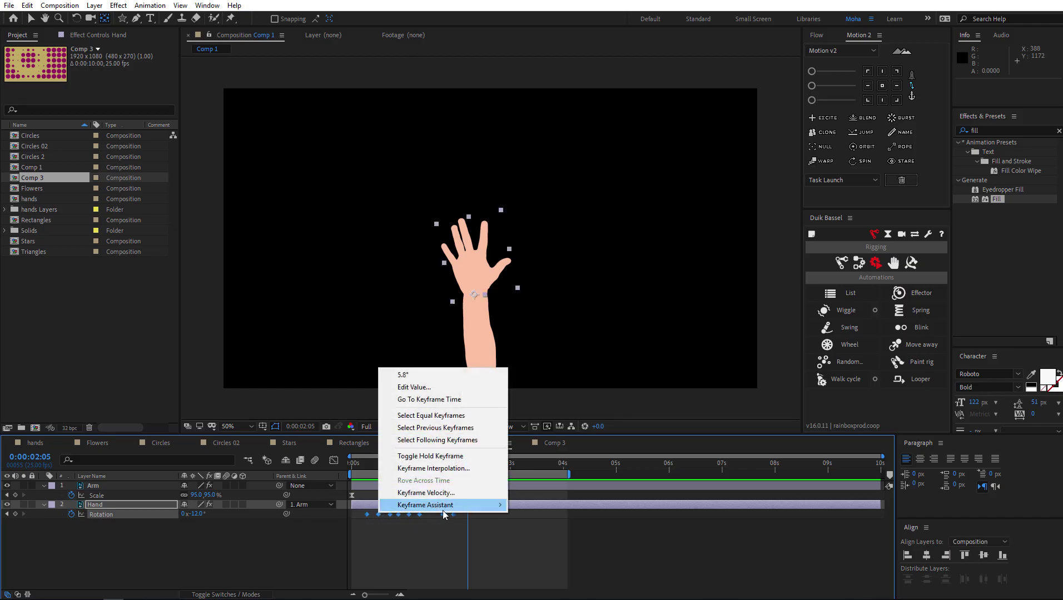
mouse_move(441, 507)
left_click(542, 433)
left_click(323, 543)
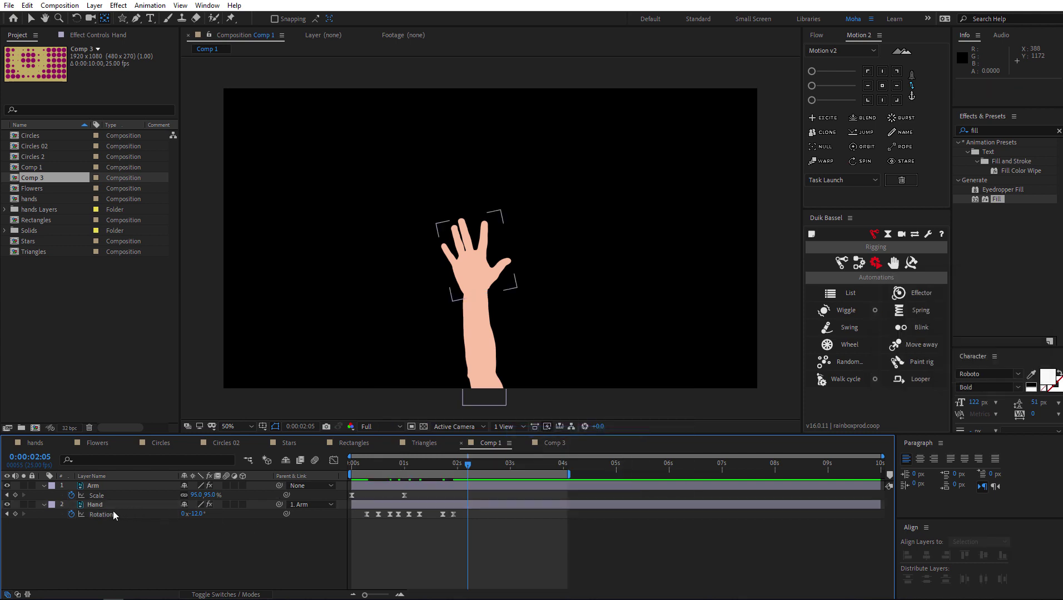
Collapse the properties of the Arm and Hand layers and duplicate both layers together
left_click(44, 505)
left_click(44, 486)
left_click(110, 496)
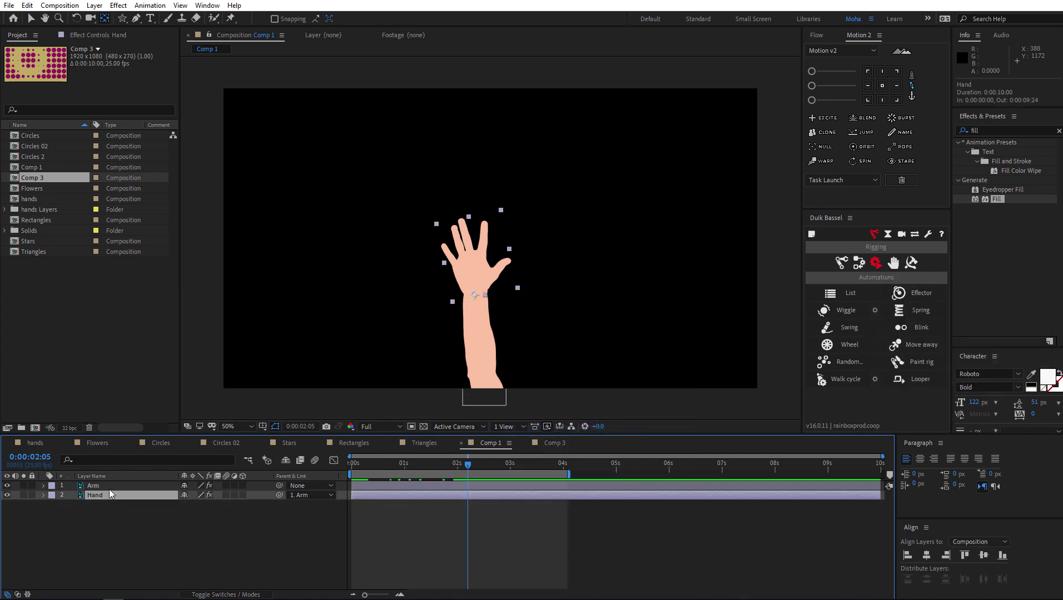
left_click(115, 487, "shift")
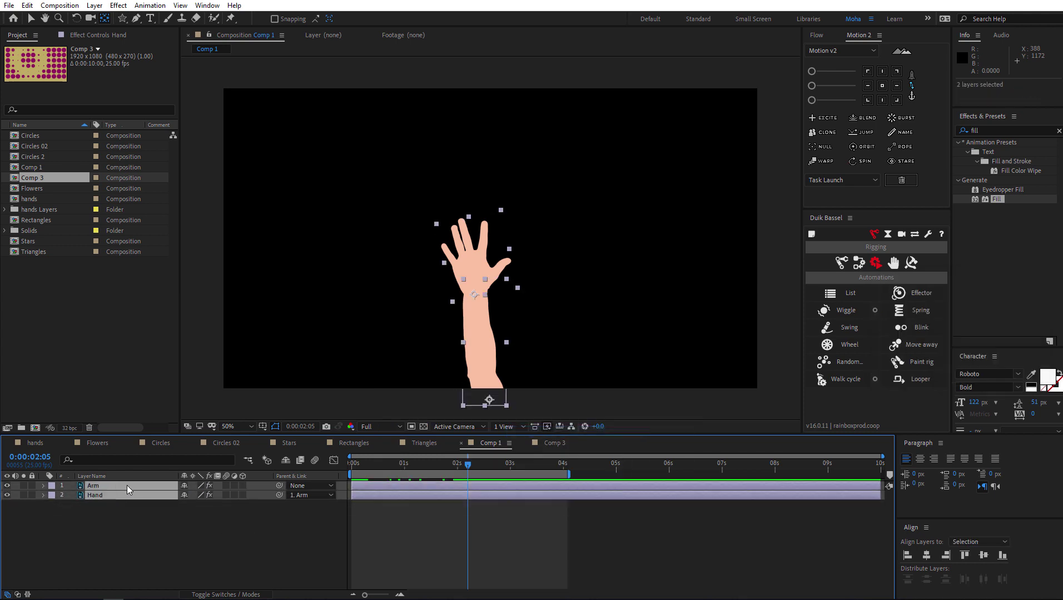
key("ctrl+d")
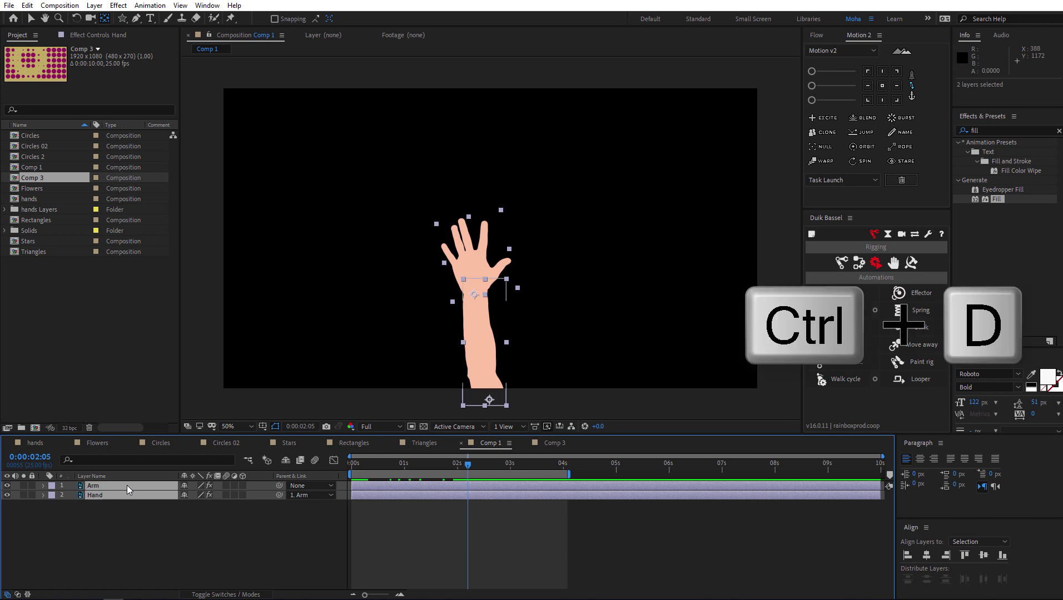
Place the duplicated arm beside the original, add three more copies to form an evenly spaced row of five, and scrub through the animation
left_click(33, 18)
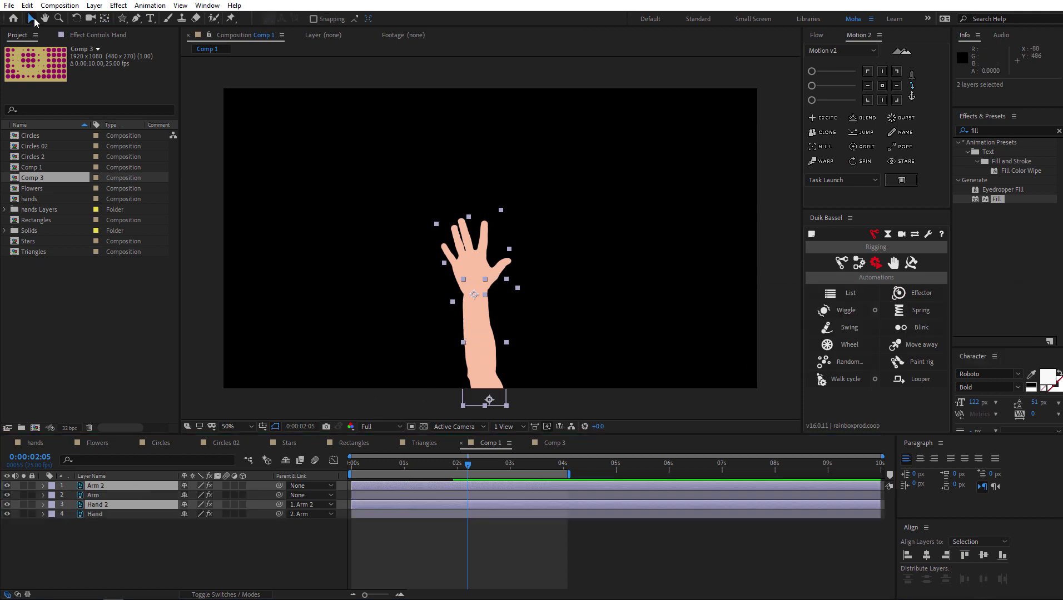
left_click_drag(473, 319, 295, 320)
key("ctrl+d")
key("ctrl+d")
key("ctrl+d")
left_click(378, 472)
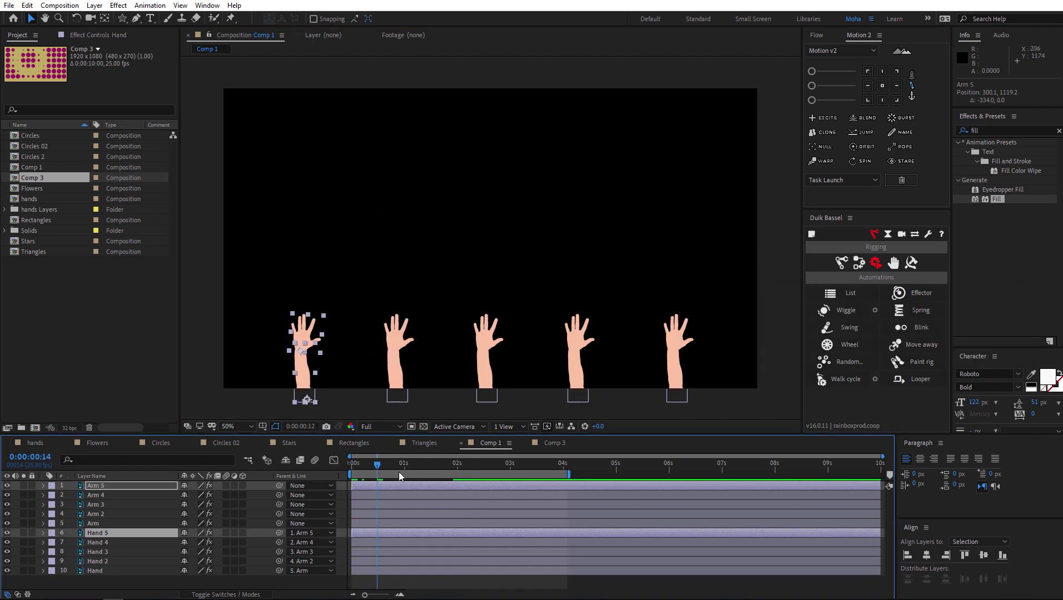
left_click_drag(400, 476, 465, 473)
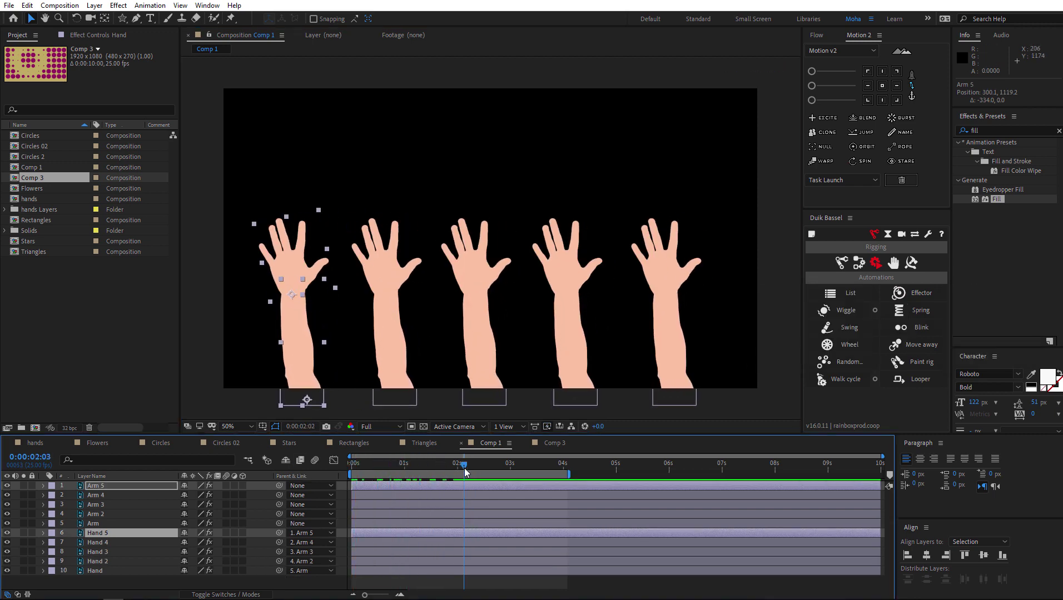
Deselect all layers and add a new null object to the composition
left_click(134, 578)
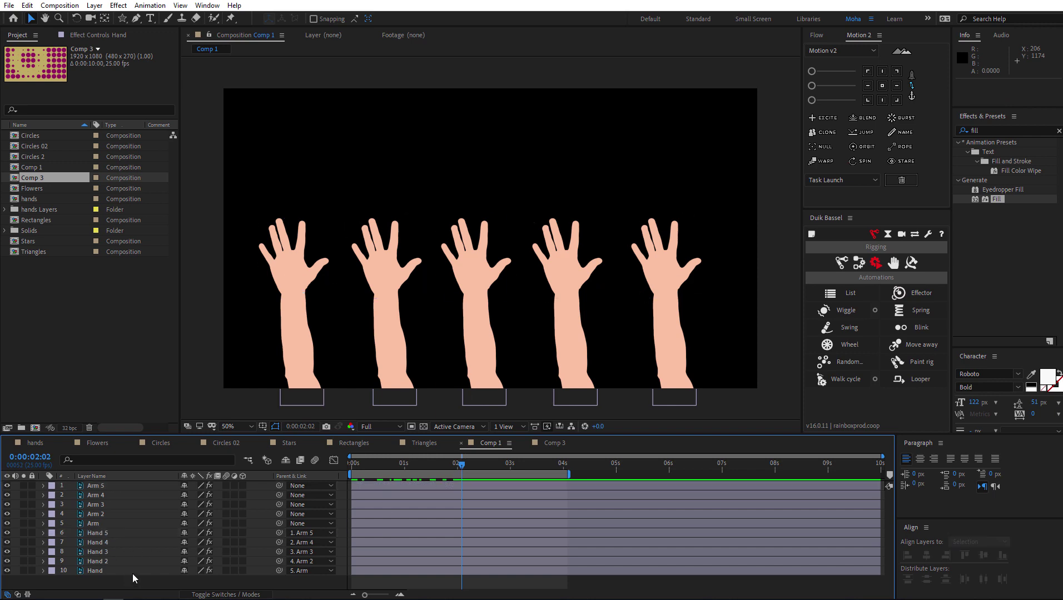
right_click(101, 584)
mouse_move(173, 462)
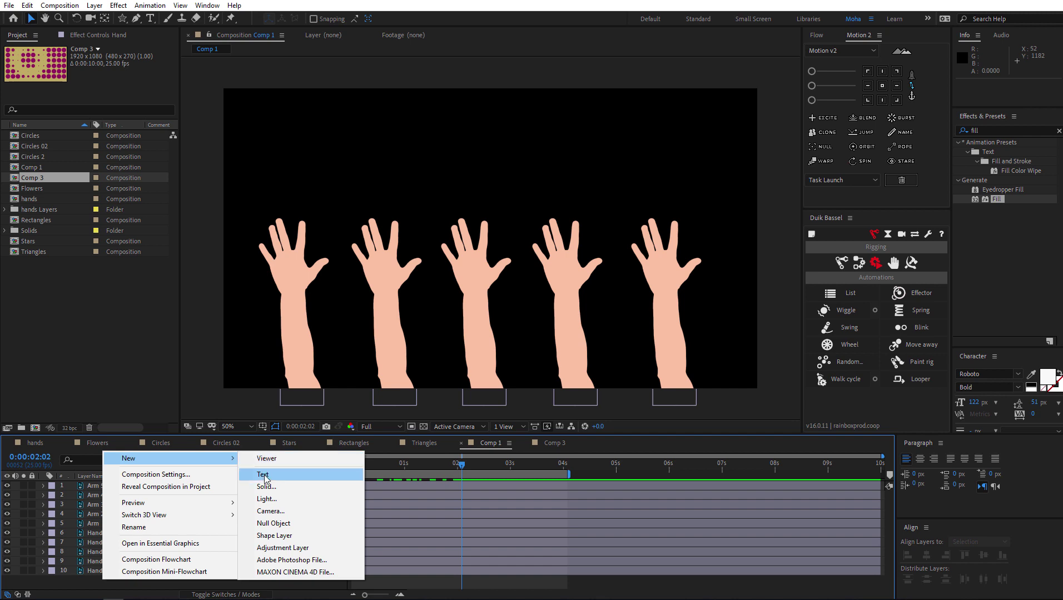
left_click(273, 524)
Duplicate all ten arm and hand layers and set the label colour of the copies to Green
left_click(106, 495)
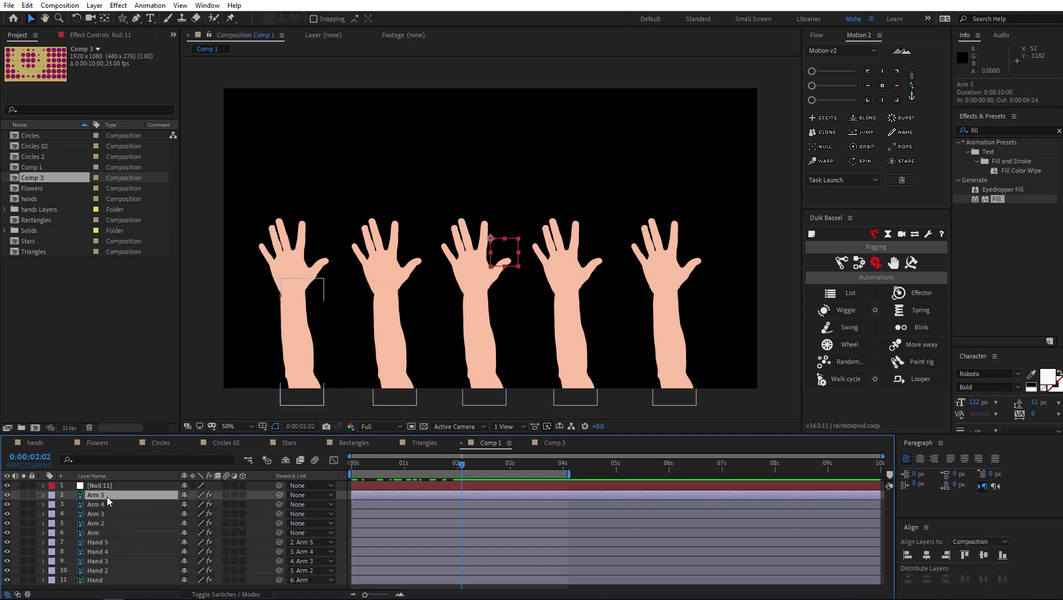
left_click(122, 580, "shift")
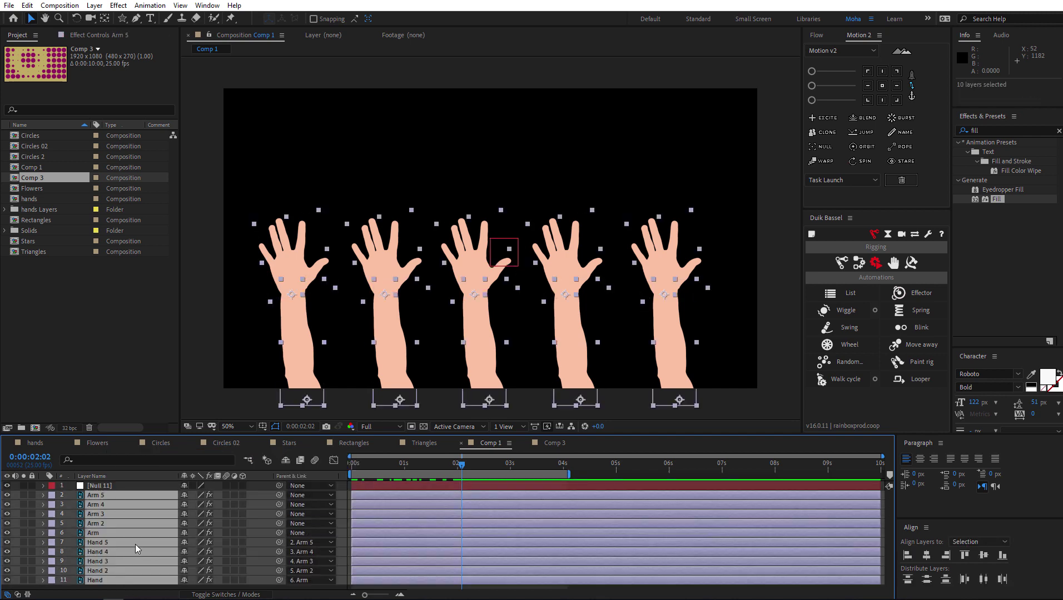
key("ctrl+d")
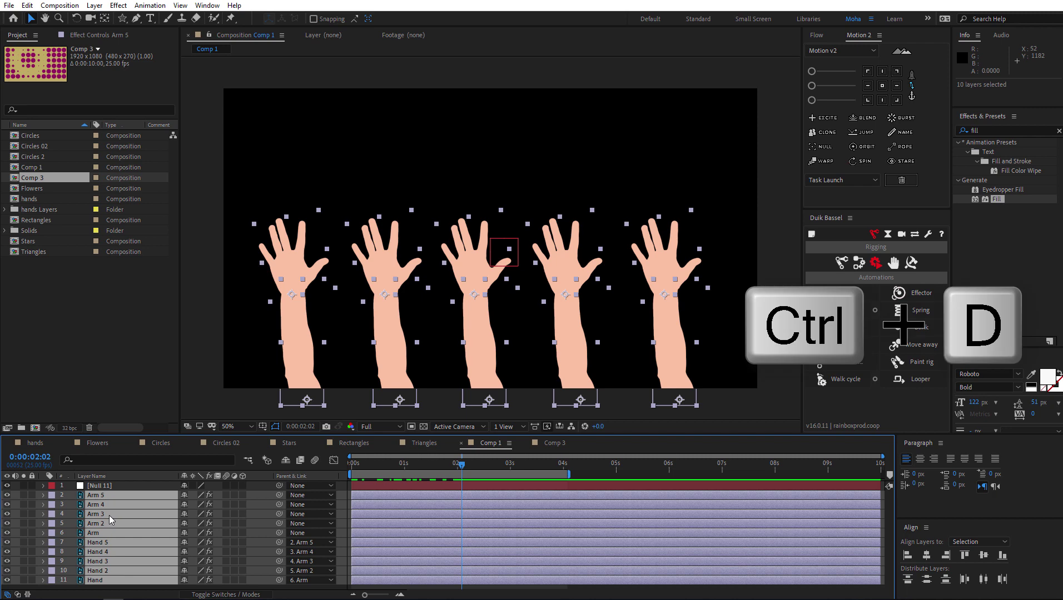
left_click_drag(99, 519, 103, 506)
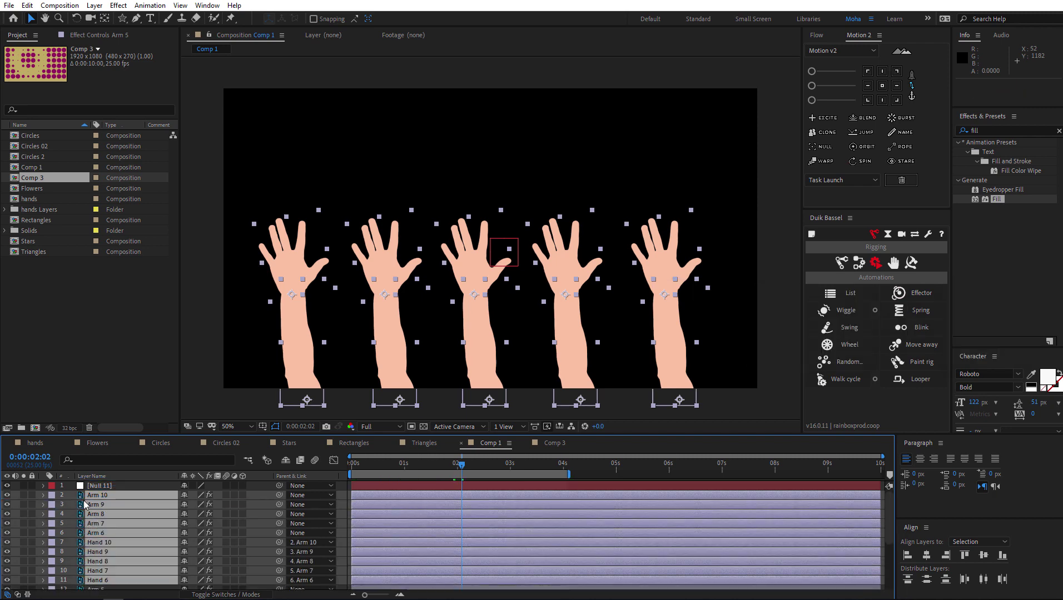
left_click(52, 498)
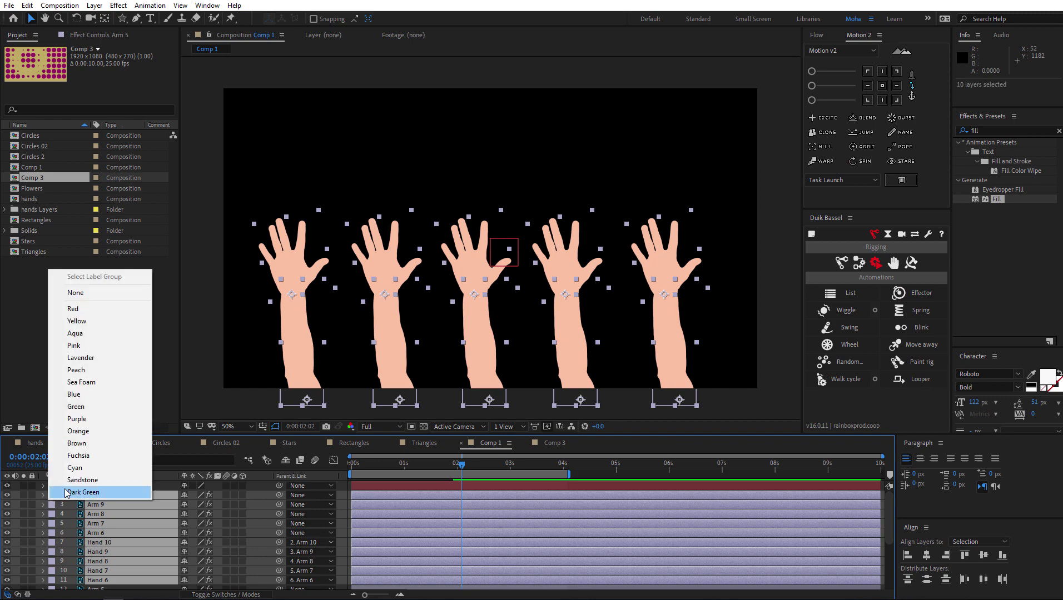
left_click(103, 412)
Parent the duplicated layers Arm 6 to Arm 10 to the null object
left_click(118, 495)
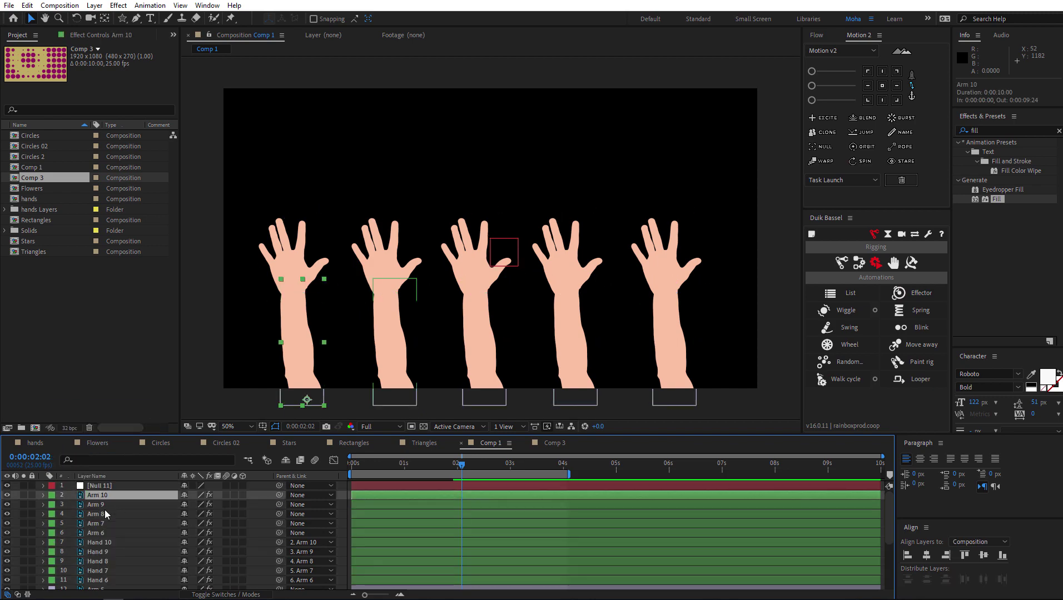
left_click(136, 533, "shift")
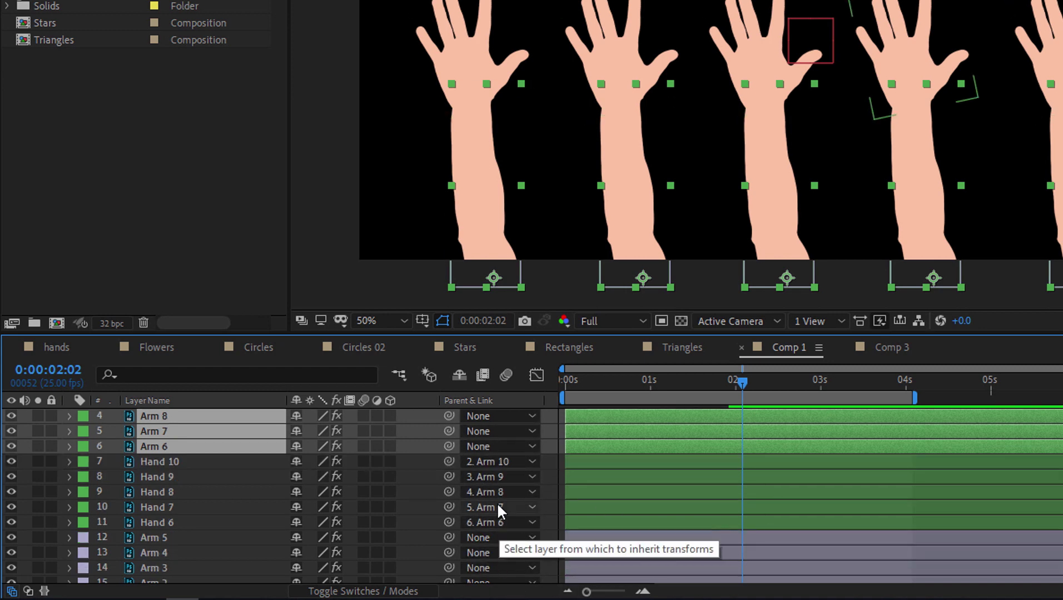
left_click_drag(449, 461, 185, 413)
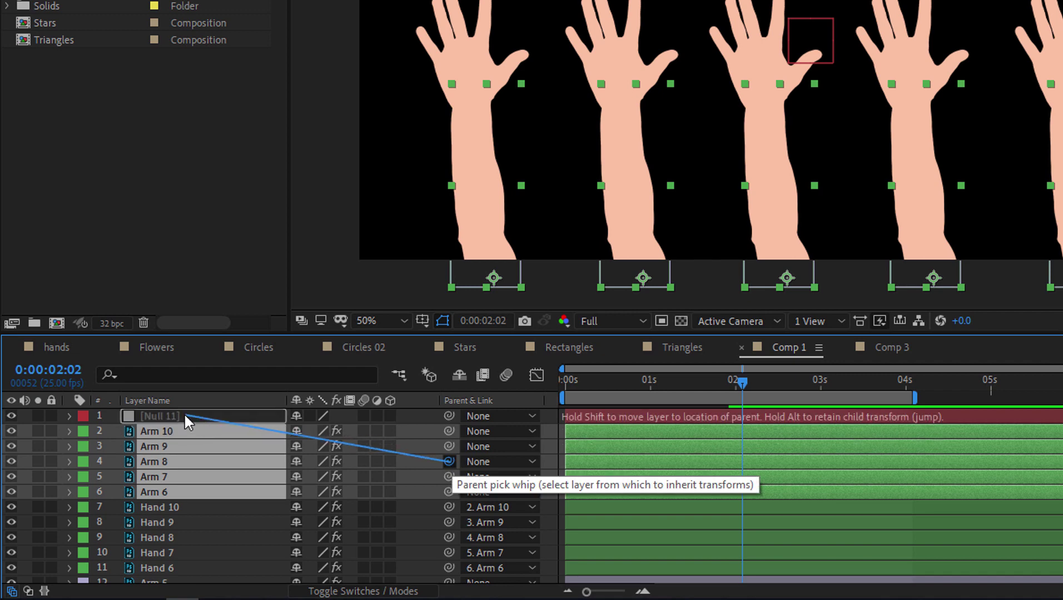
left_click_drag(184, 412, 187, 415)
Unlink the null's Scale dimensions and set its vertical scale to -100% to flip the copied arms
left_click(189, 414)
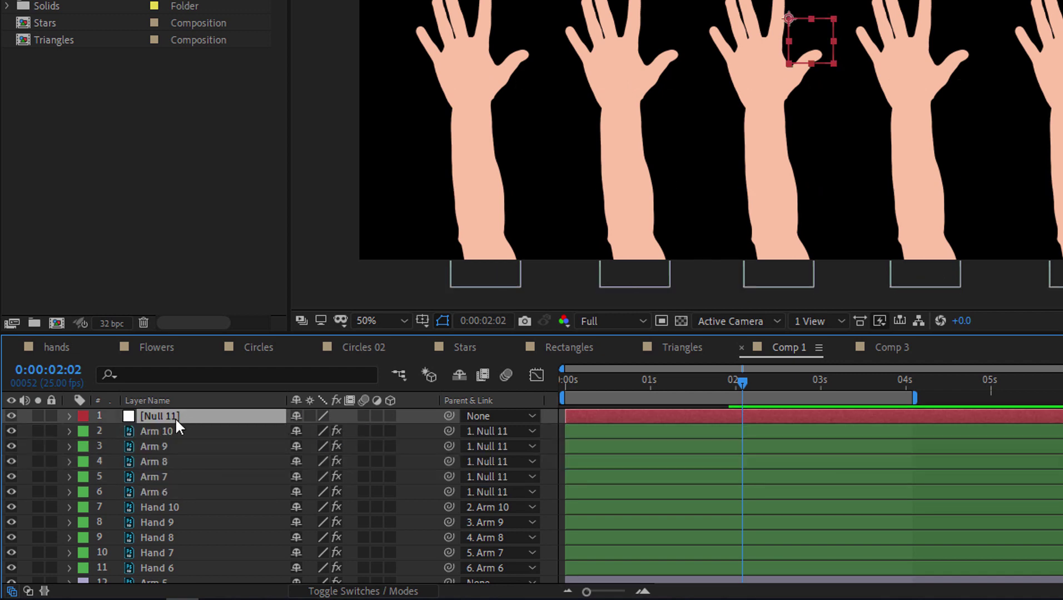
key("s")
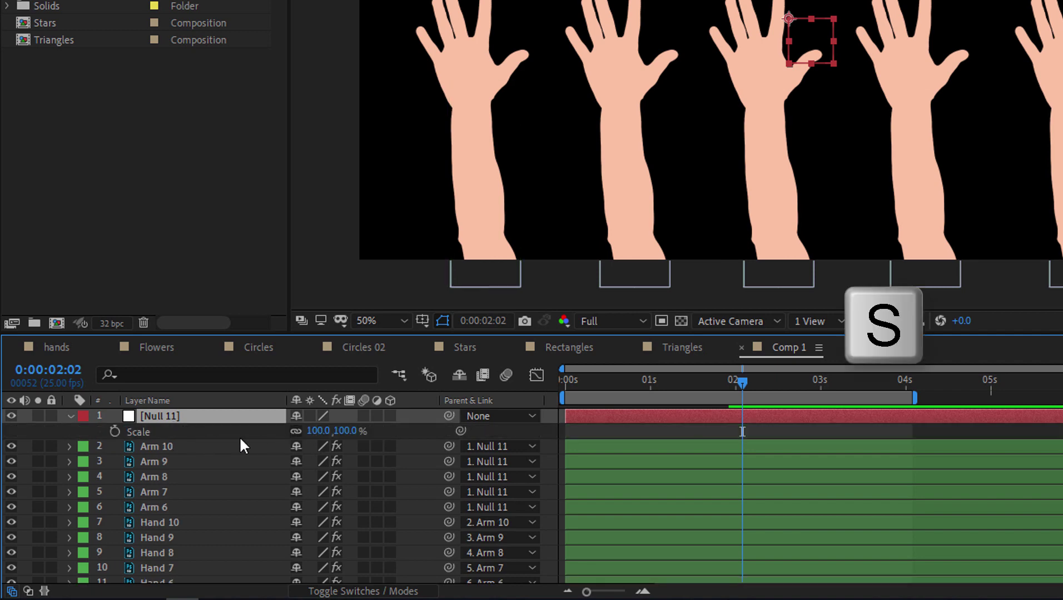
left_click(295, 435)
left_click(344, 431)
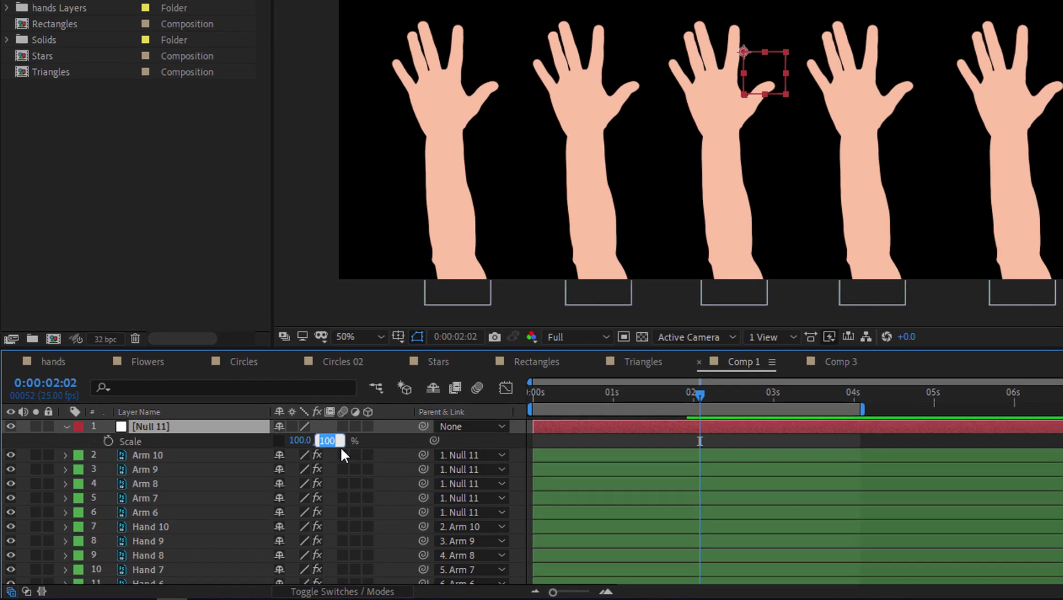
type("-100")
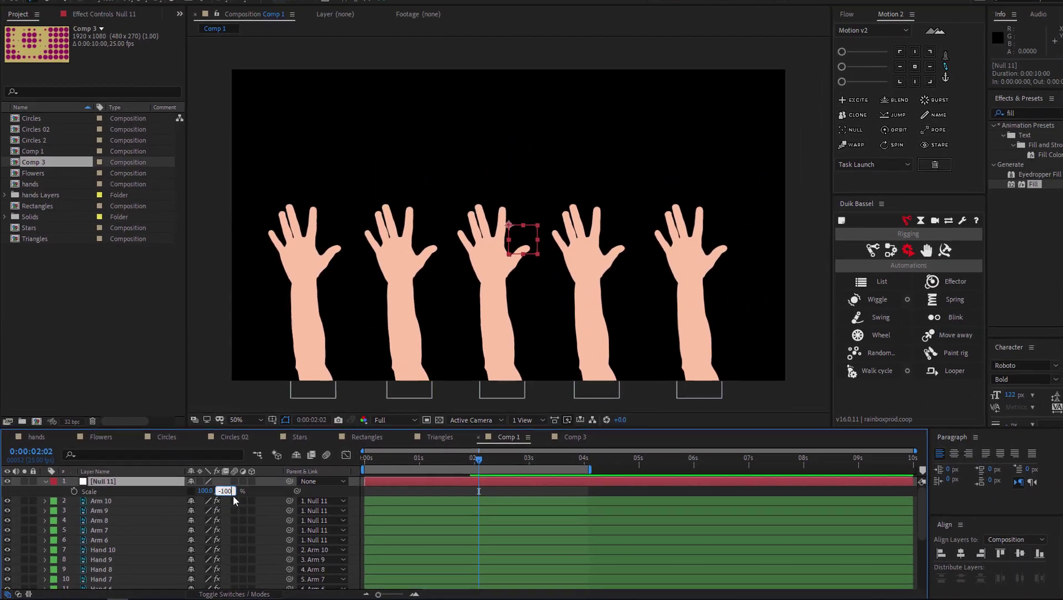
key("Return")
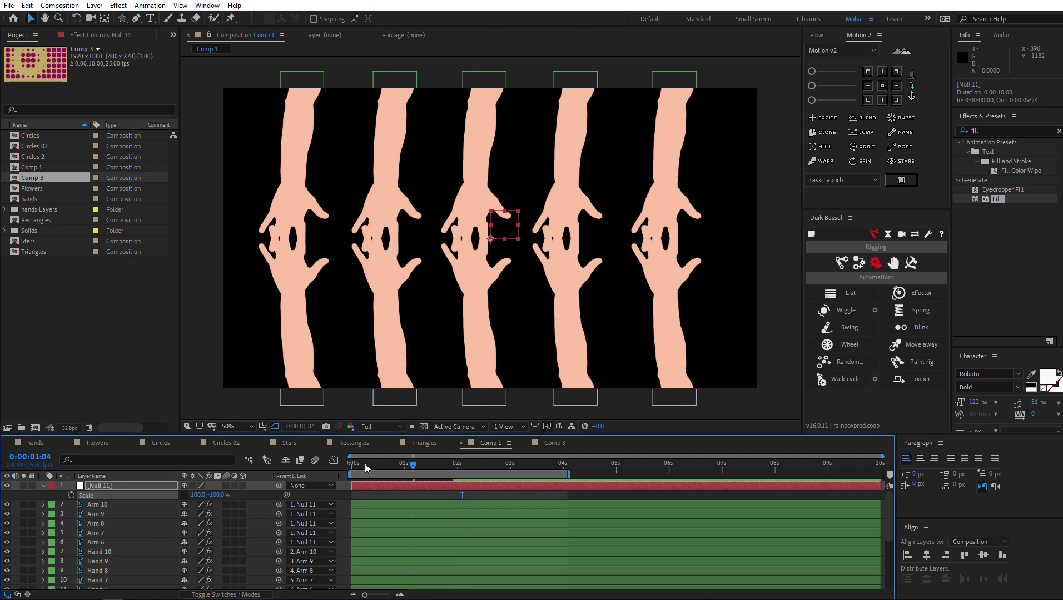
Preview the two mirrored rows of waving hands, then delete the null object
key("space")
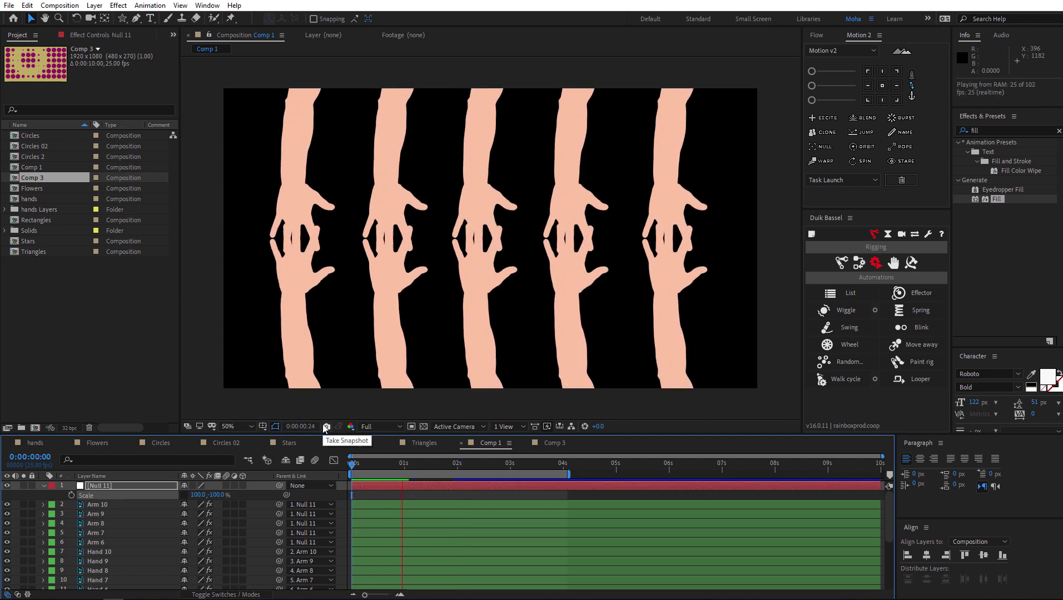
key("space")
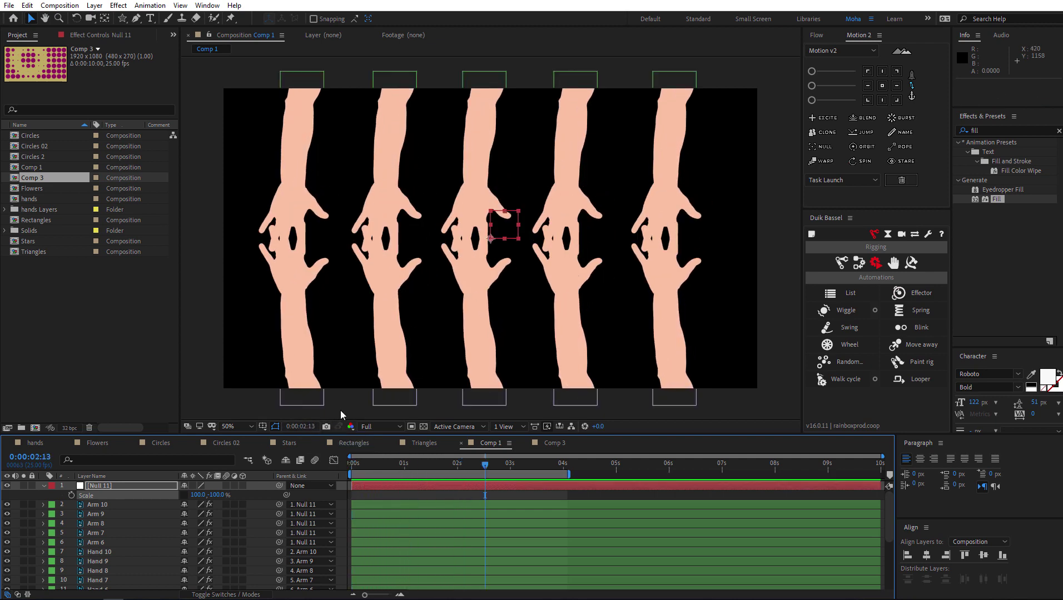
left_click(111, 487)
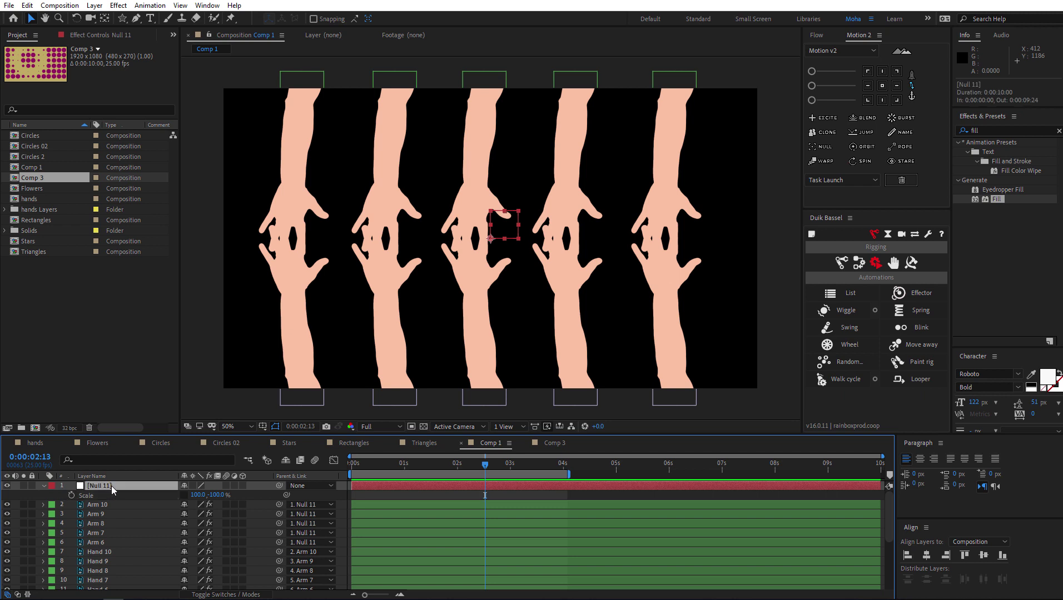
key("Delete")
Reveal the keyframed properties of all layers and select every arm's Scale and every hand's Rotation property
left_click(112, 486)
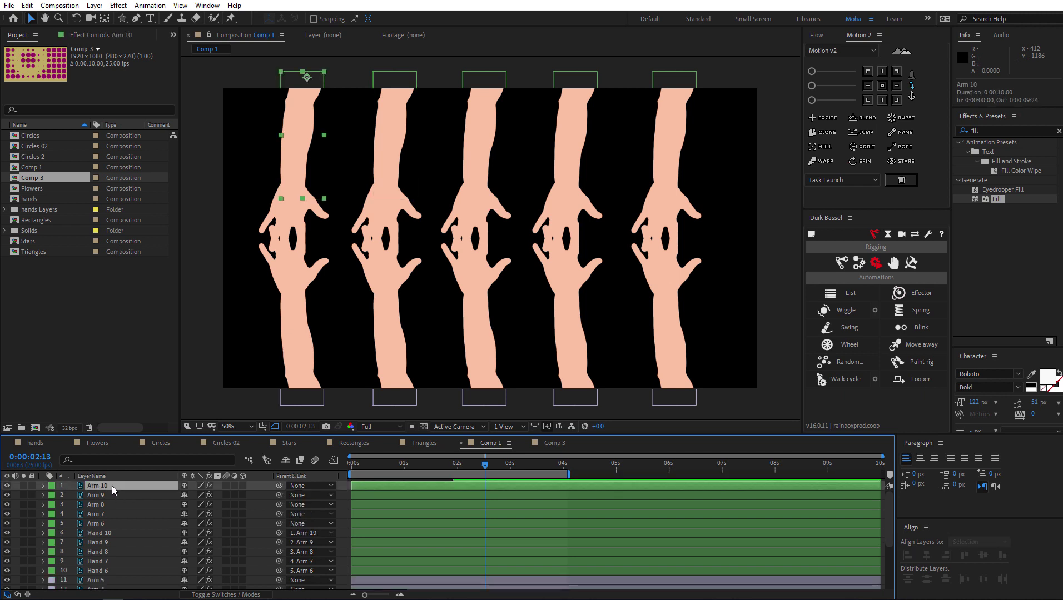
key("ctrl+a")
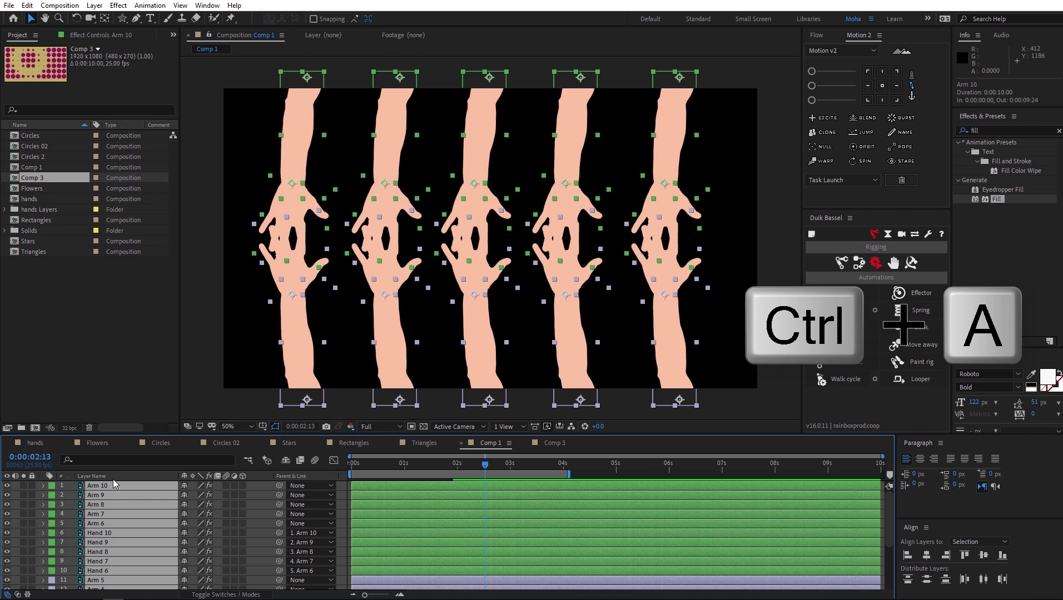
key("u")
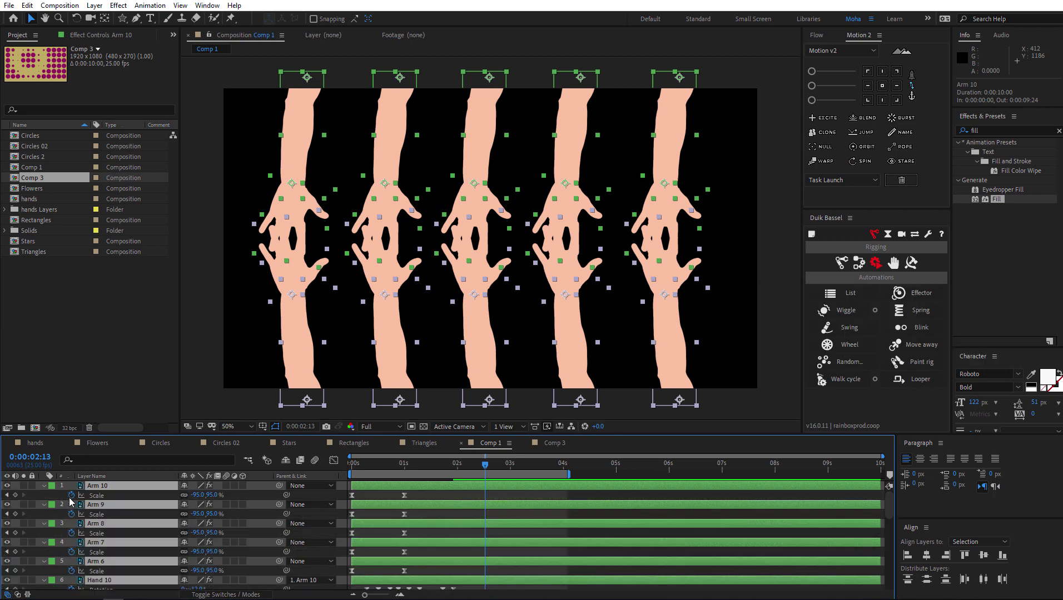
left_click_drag(56, 498, 107, 568)
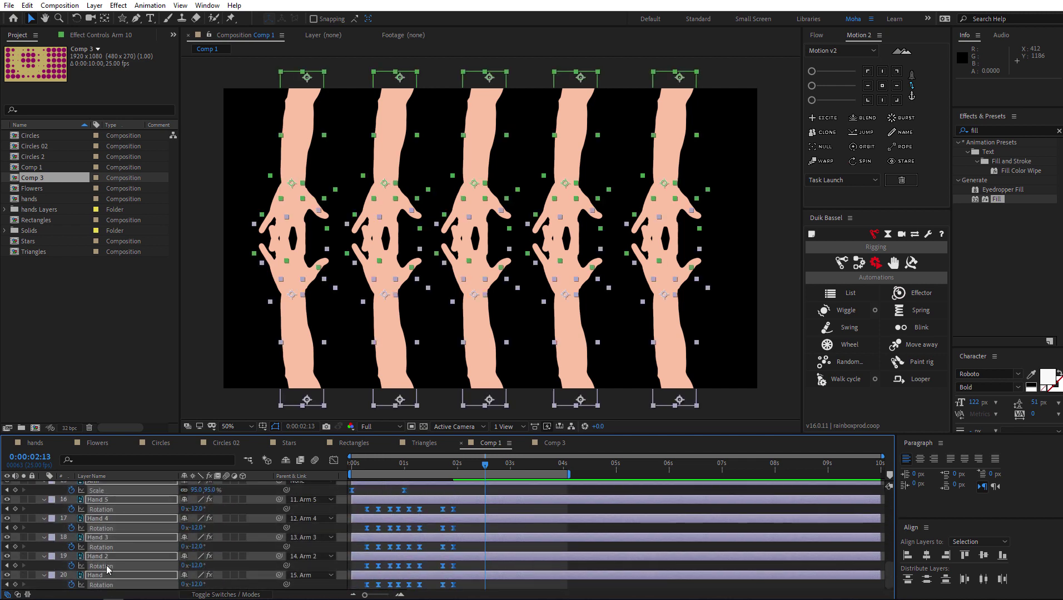
scroll(133, 518, "up", 15)
Add a Duik Bassel Effector automation to the selected Scale and Rotation properties
left_click(841, 262)
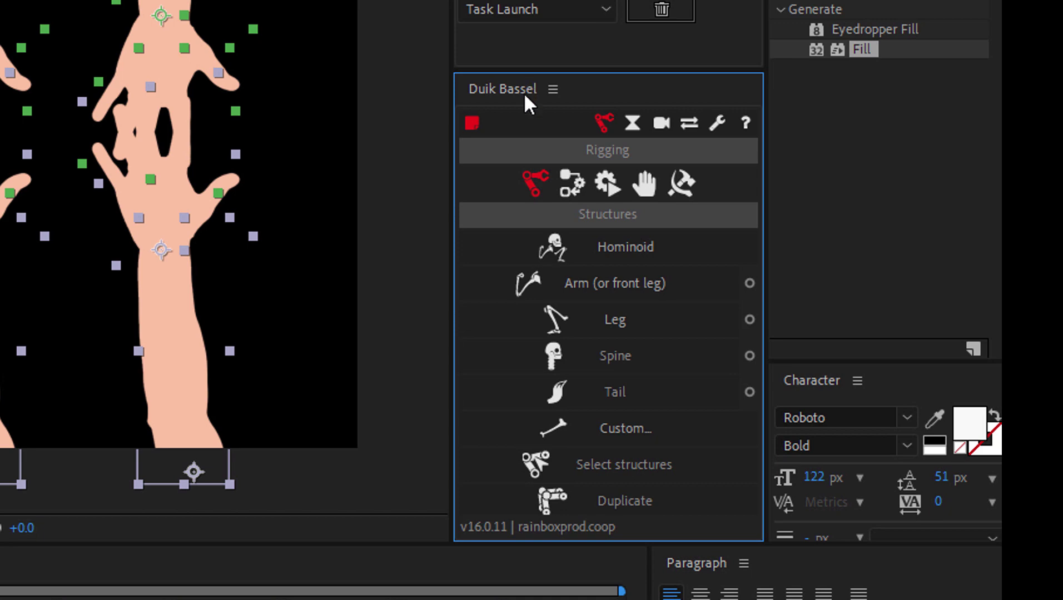
left_click(612, 181)
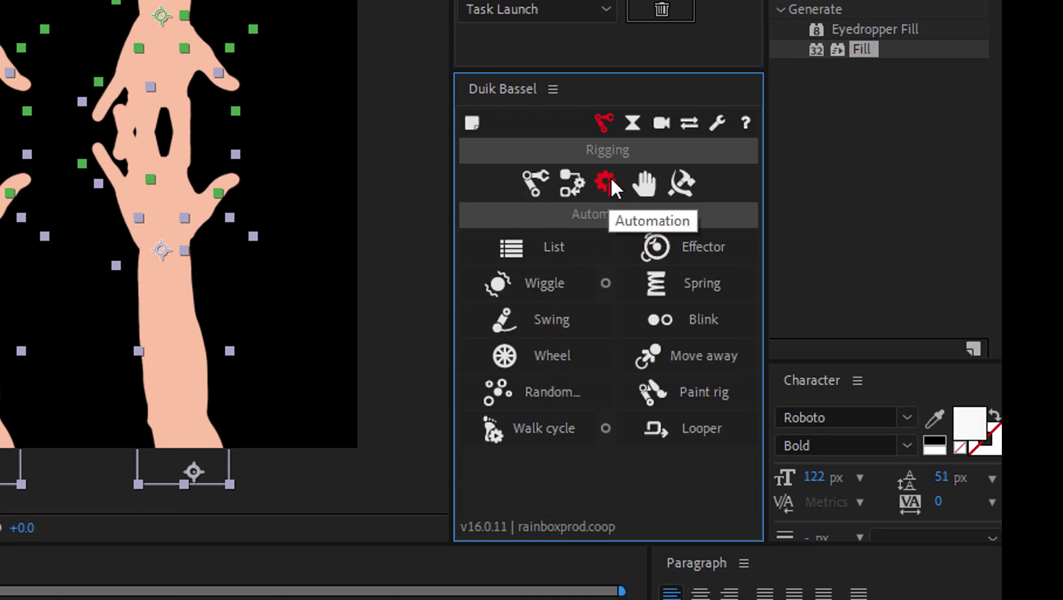
left_click(699, 257)
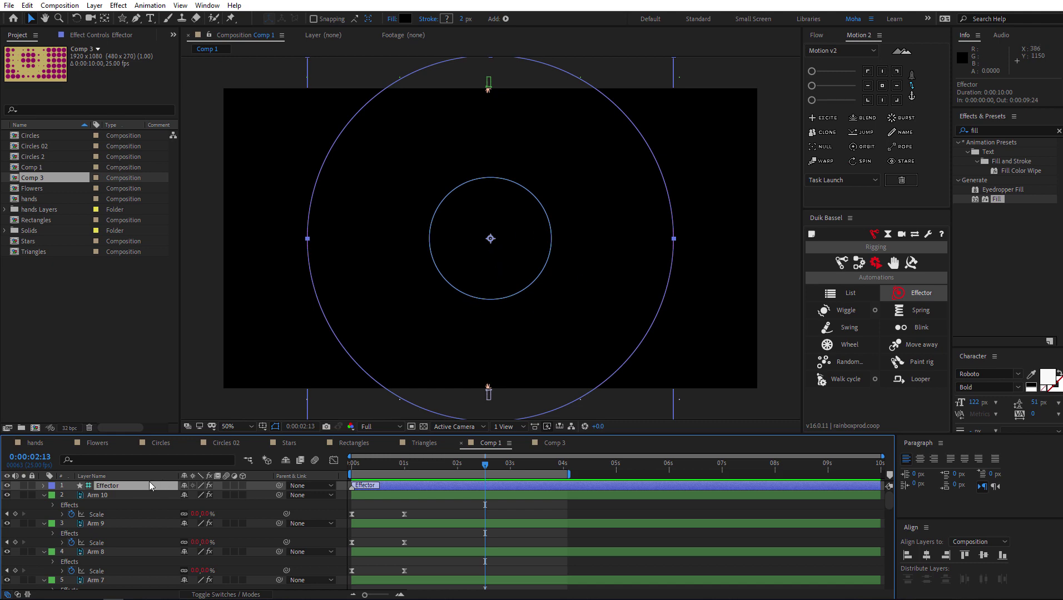
Place the effector over the upper arms at 706, 188 at the composition start and keyframe its Position
left_click_drag(478, 266, 775, 289)
left_click_drag(482, 474, 336, 471)
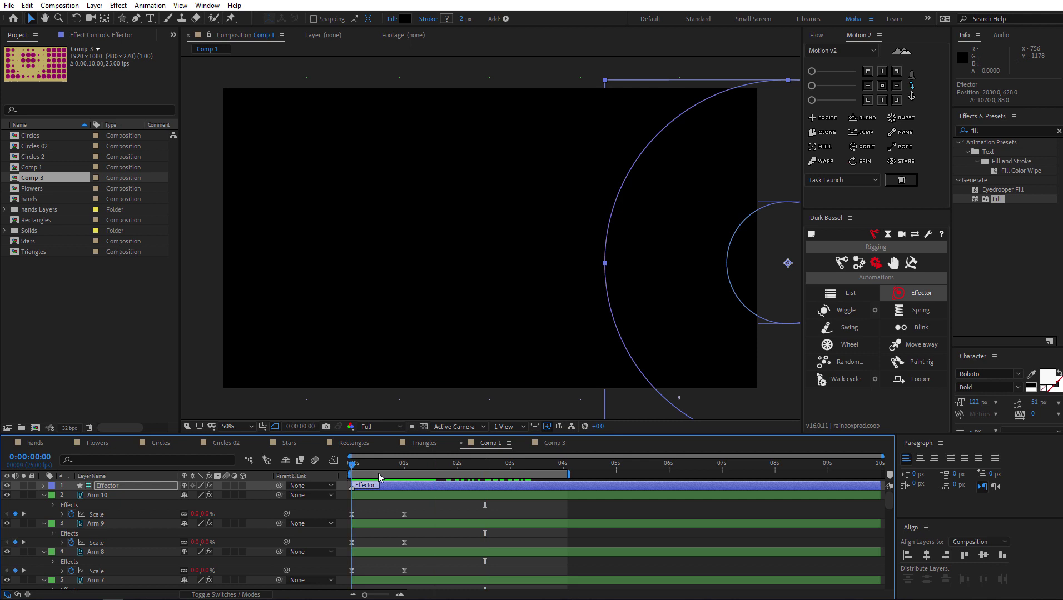
left_click_drag(766, 245, 403, 127)
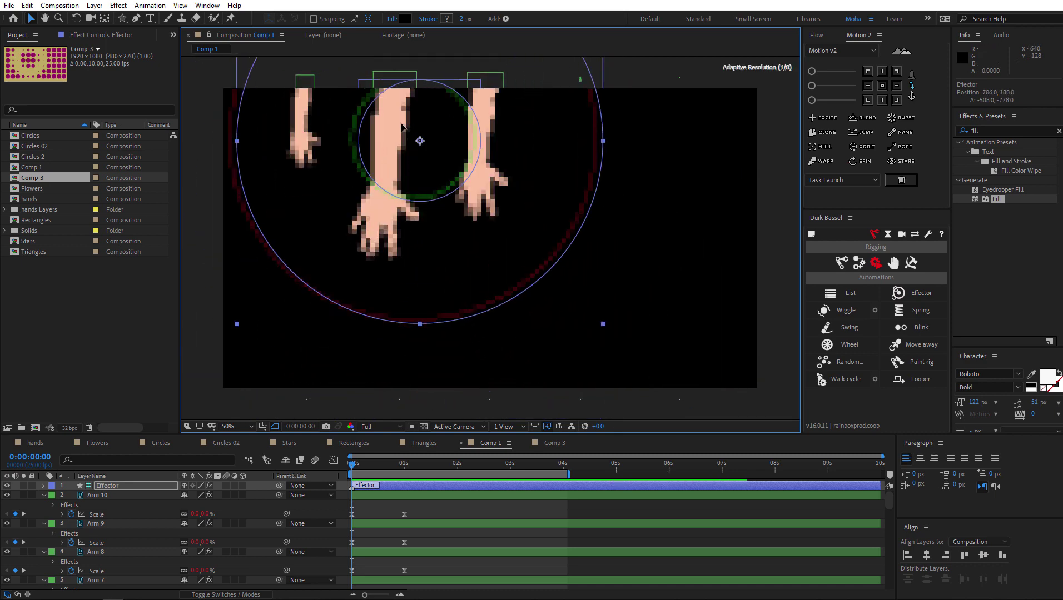
left_click(118, 486)
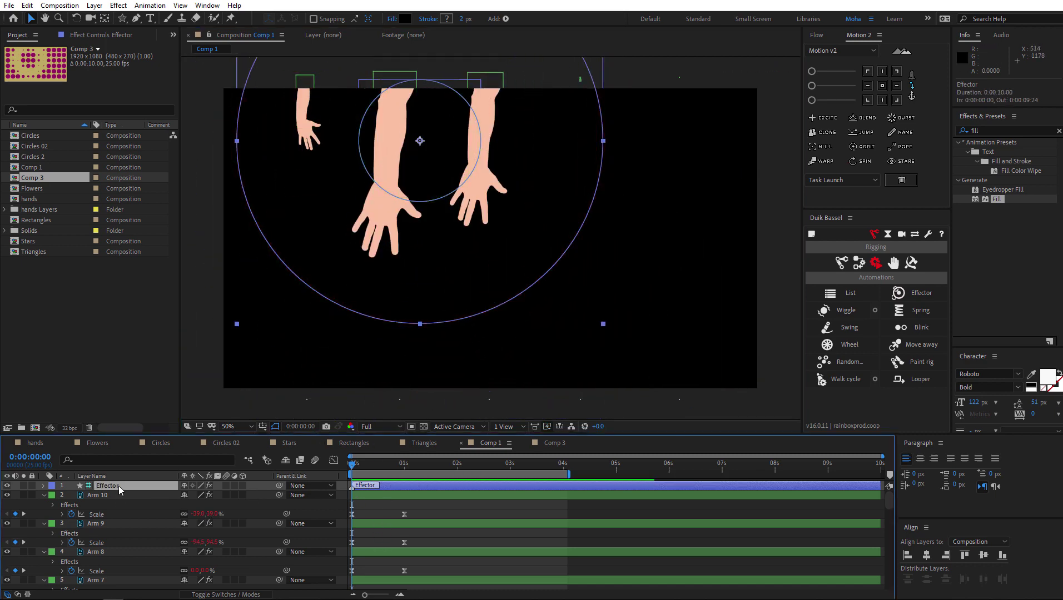
key("p")
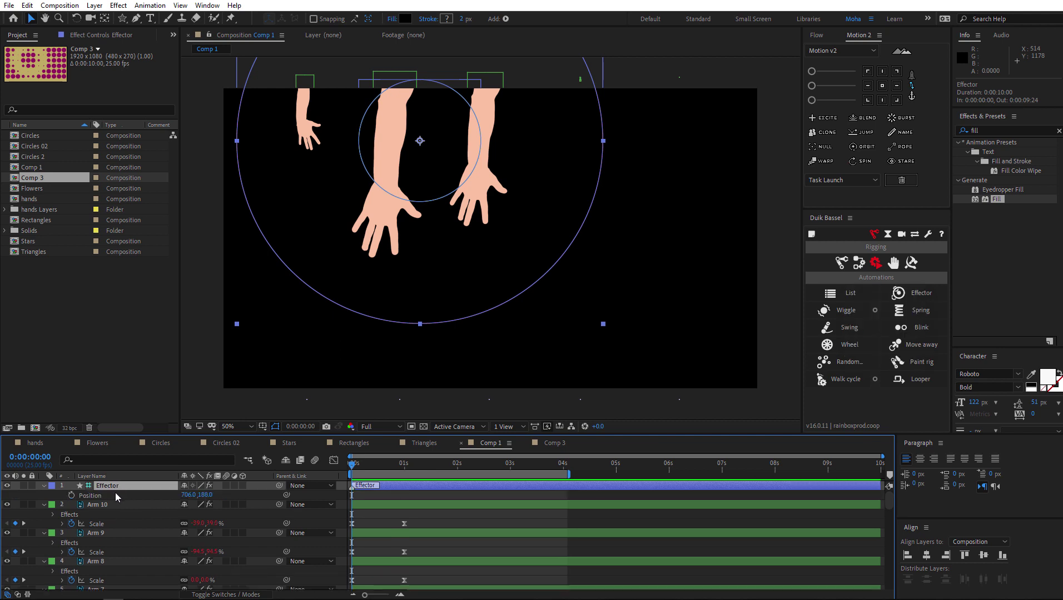
left_click(71, 496)
Keyframe the effector's Position along a curved path past the lower arms, back up to 1146, 160 at 0:00:03:04
left_click_drag(393, 464, 400, 463)
left_click_drag(420, 140, 568, 167)
key("space")
key("space")
left_click(519, 471)
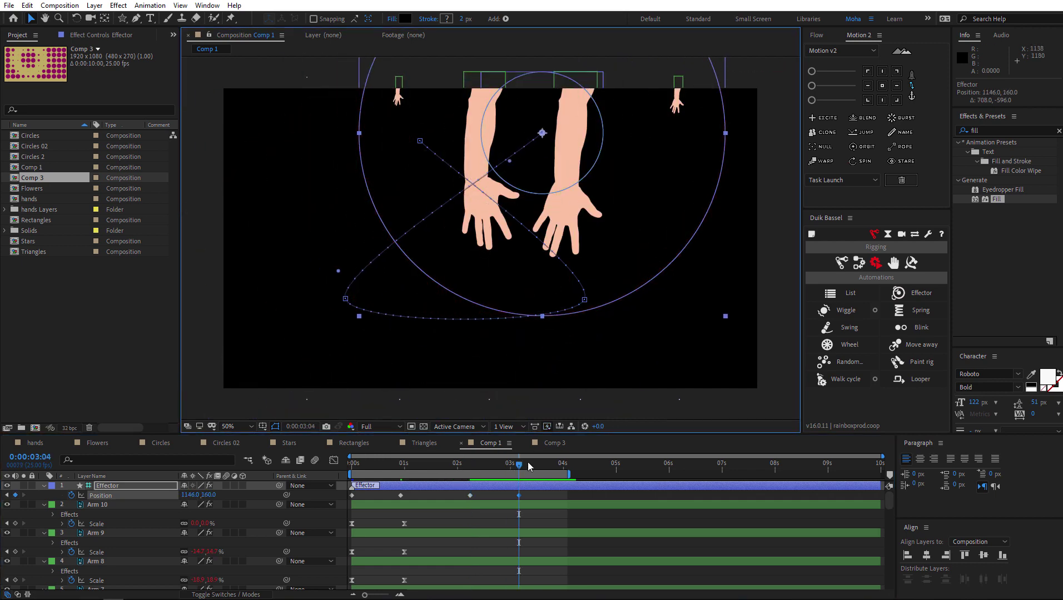
Add a final effector Position keyframe at 934, 1060 at 0:00:03:22 and preview the arm animation
left_click_drag(517, 468, 556, 466)
left_click_drag(547, 203, 493, 390)
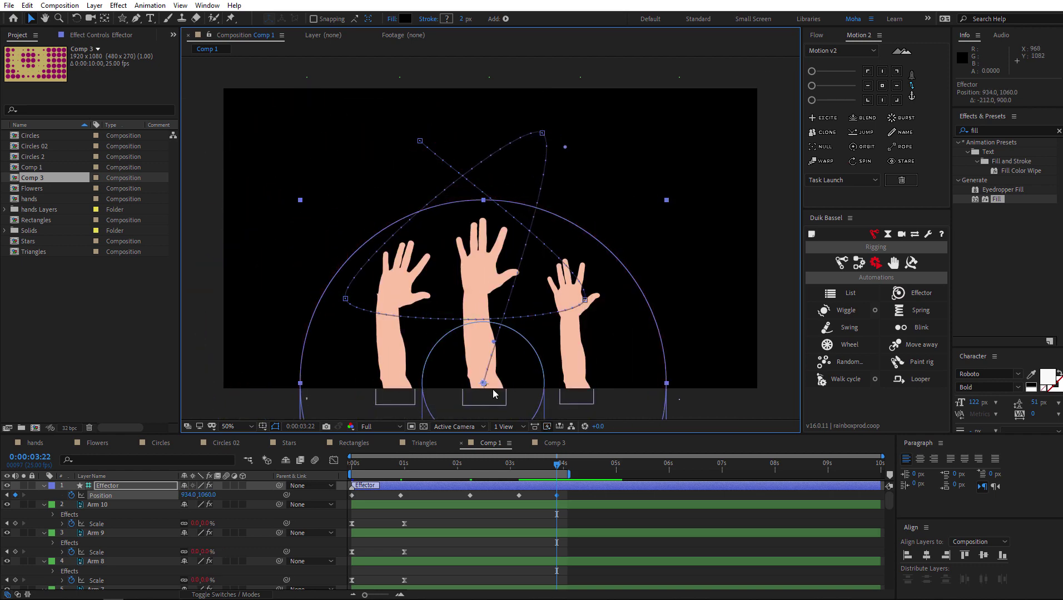
key("space")
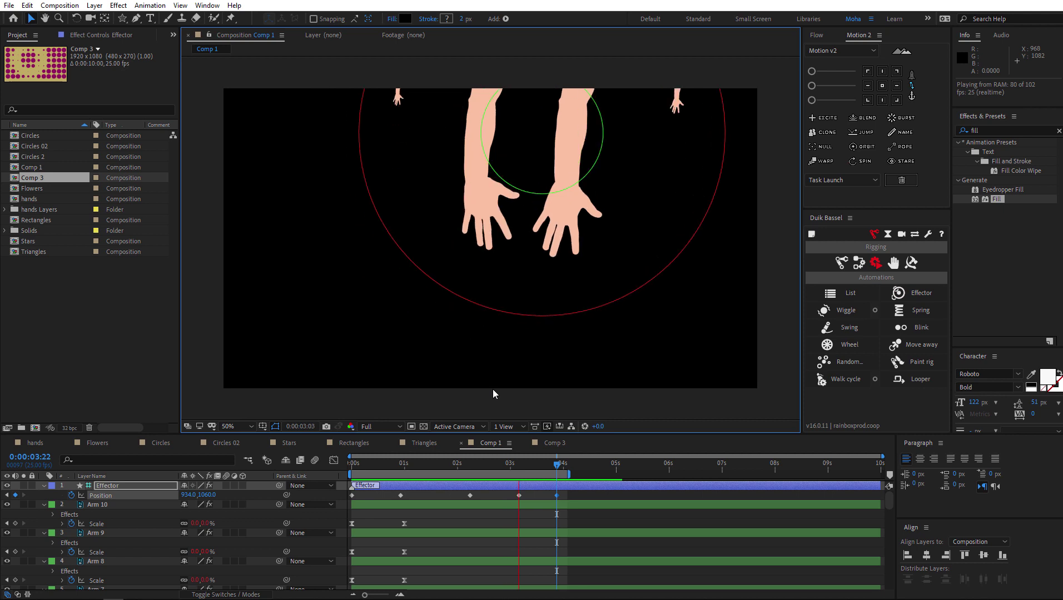
left_click(456, 467)
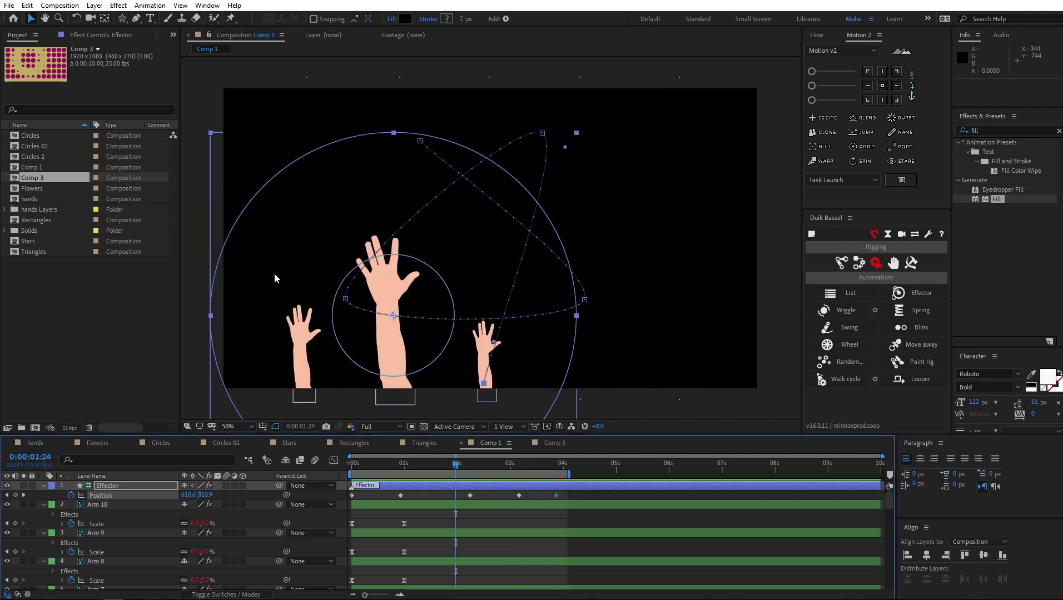
Set the effector's inner limit to 140 and its outer limit to 678.5
left_click(101, 37)
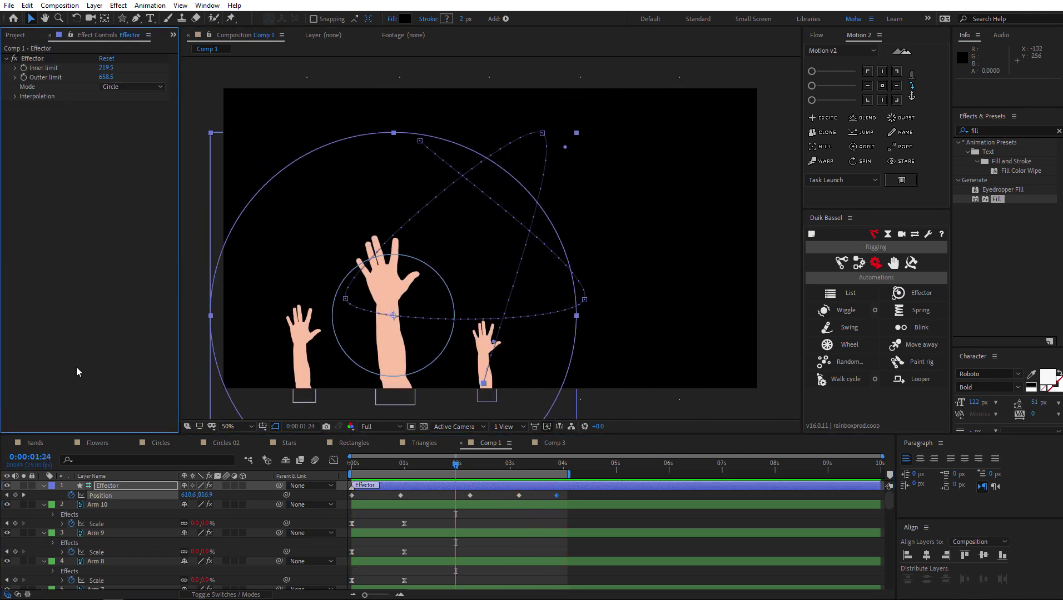
mouse_move(108, 69)
left_mouse_down()
mouse_move(86, 66)
mouse_move(145, 68)
mouse_move(114, 69)
mouse_move(111, 83)
mouse_move(145, 78)
mouse_move(117, 78)
left_mouse_up()
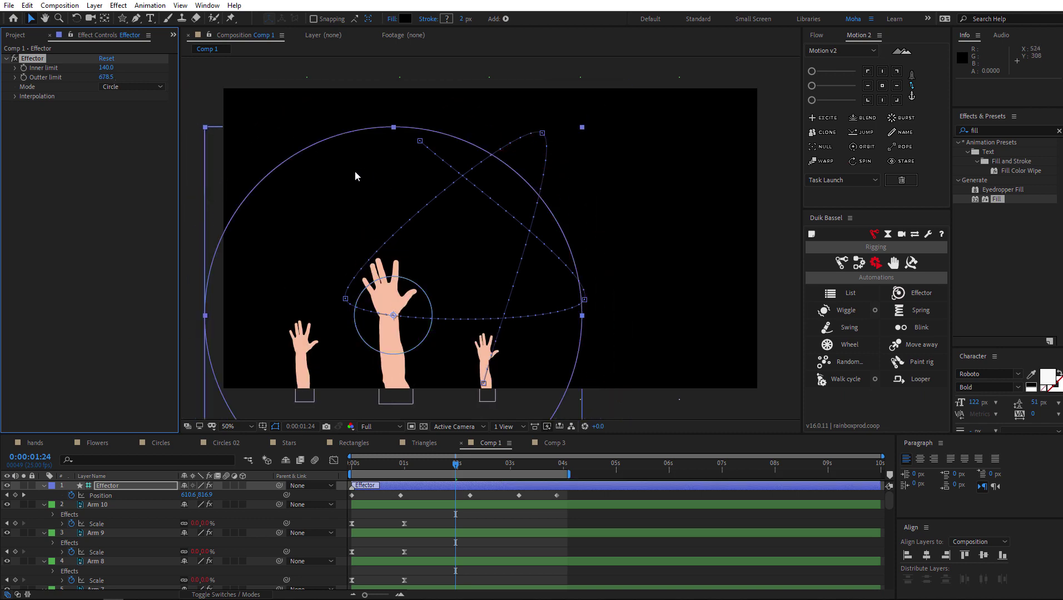
key("shift+Page_Up")
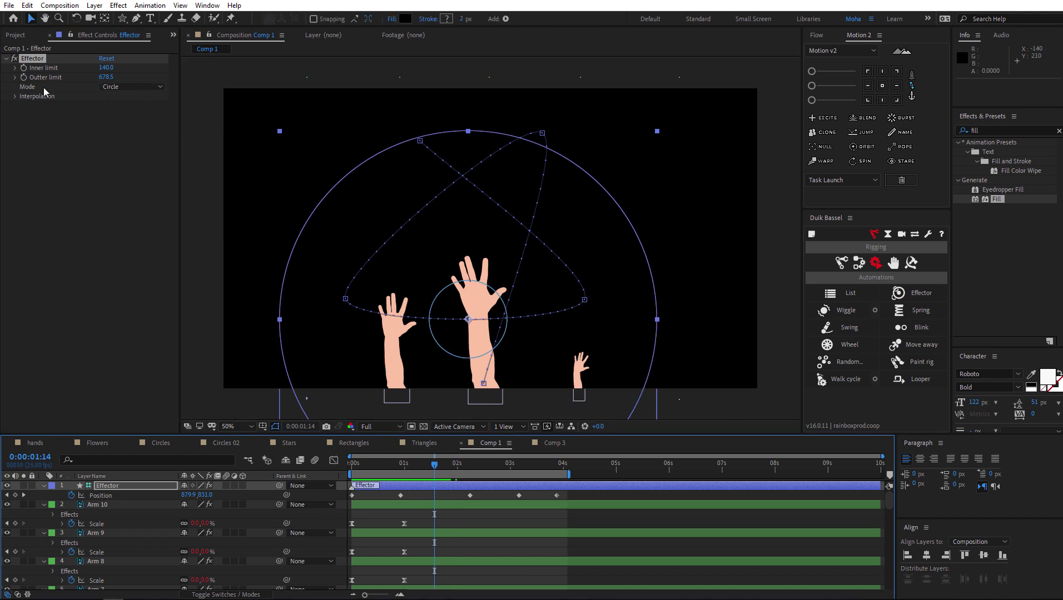
Try the effector's Infinite Line mode while moving it across the arms, undo the move and restore Circle mode
left_click(120, 88)
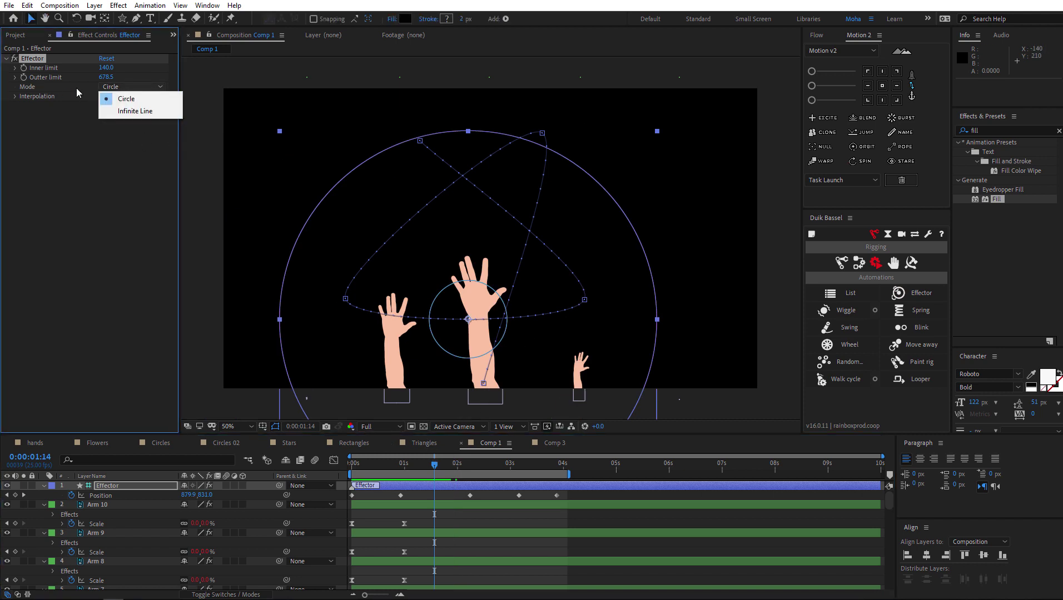
left_click(136, 111)
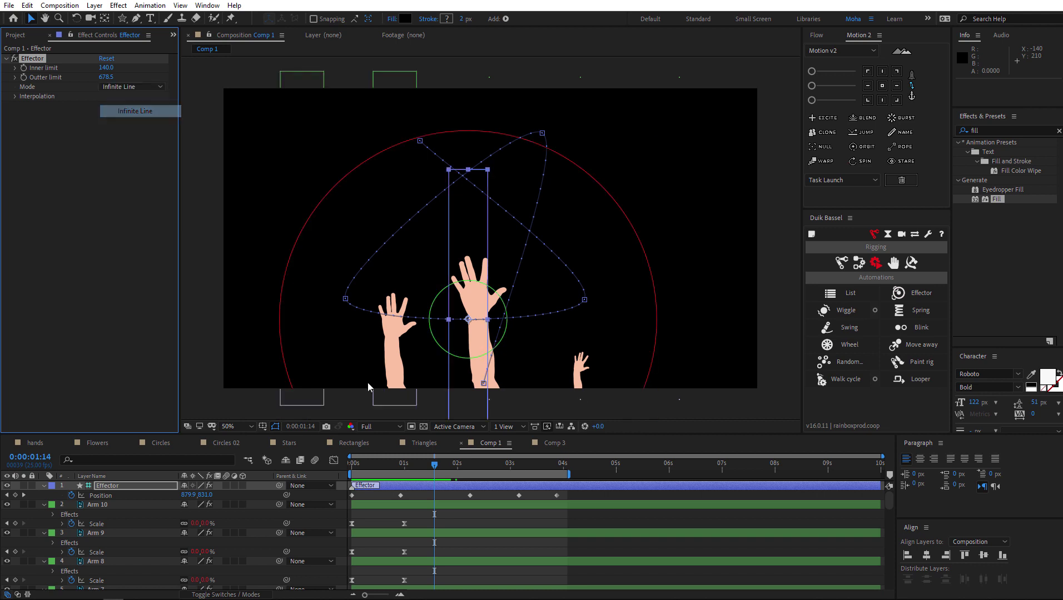
left_click_drag(458, 367, 618, 281)
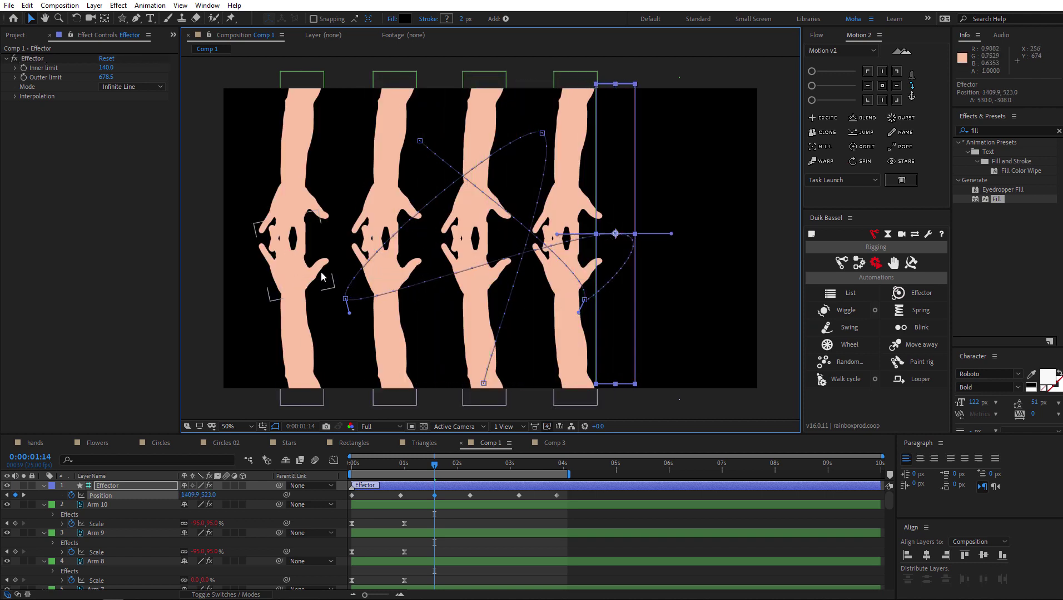
key("ctrl+z")
left_click(138, 88)
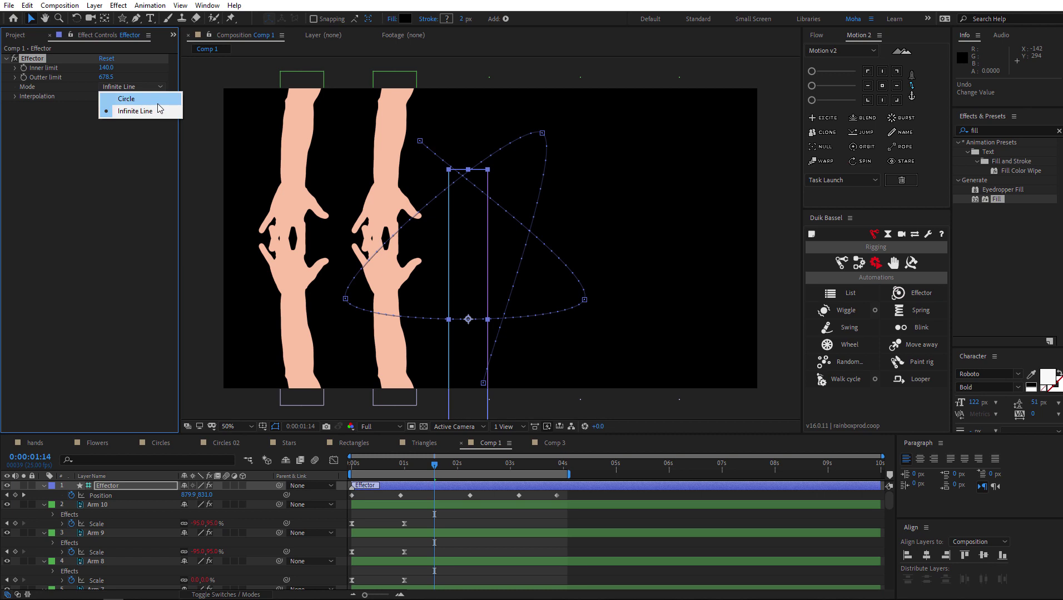
left_click(126, 99)
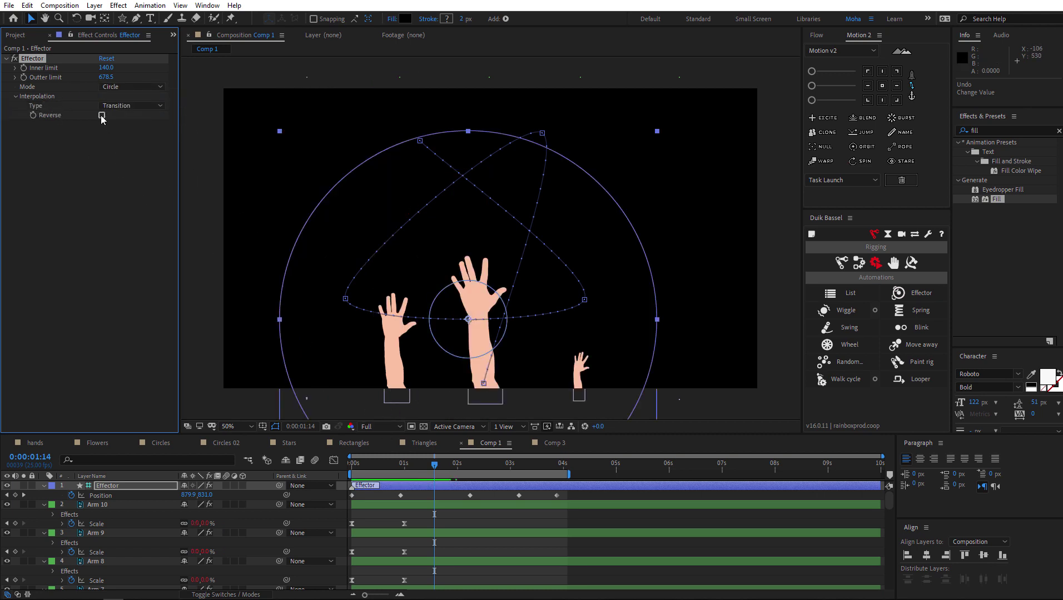
Reverse the effector's interpolation, set its type to Ping Pong, and preview the arm animation
left_click(102, 116)
key("space")
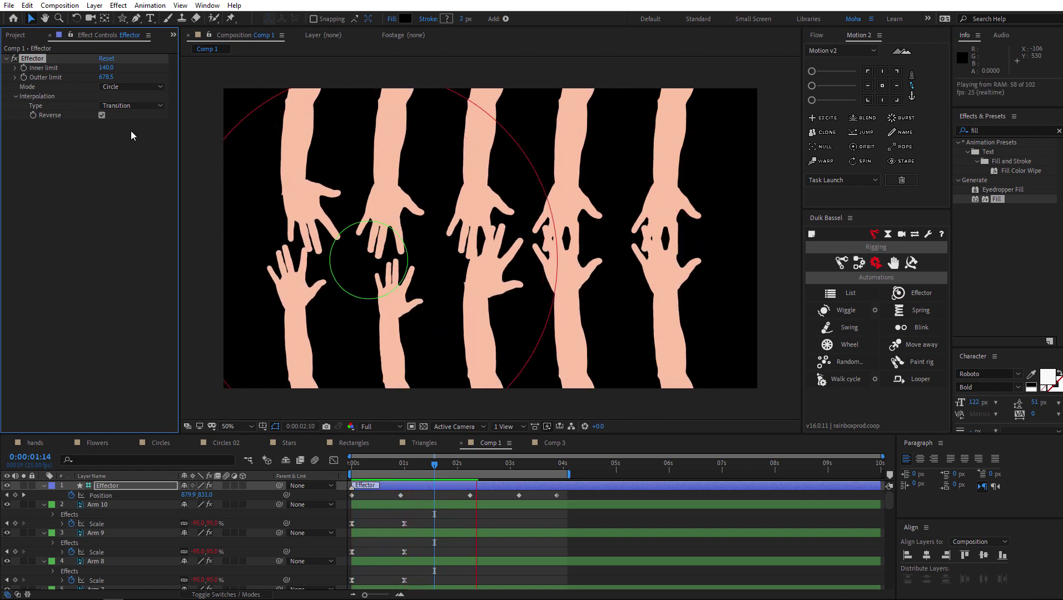
left_click(132, 106)
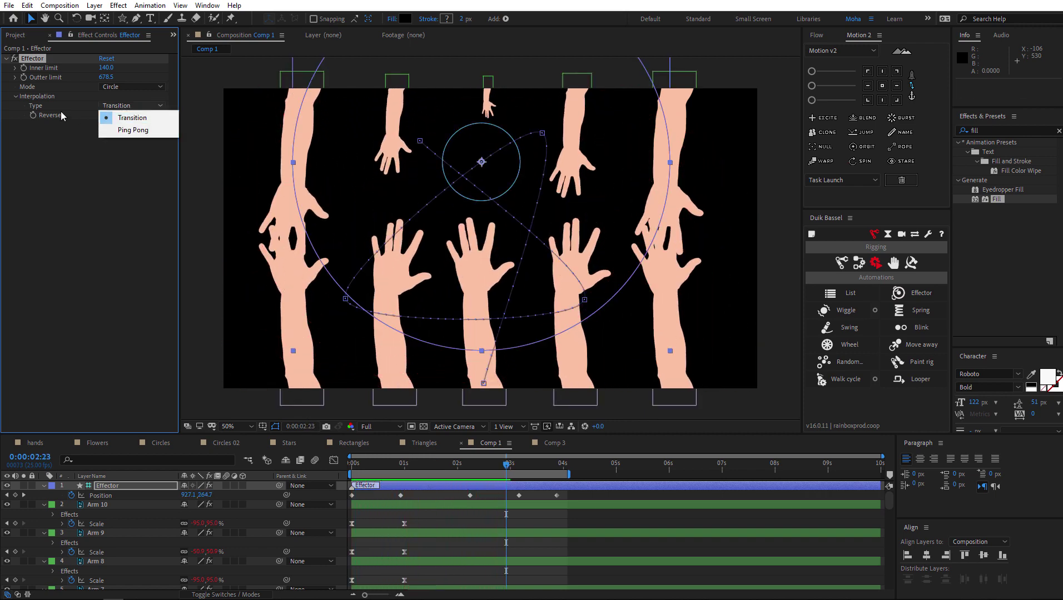
left_click(134, 130)
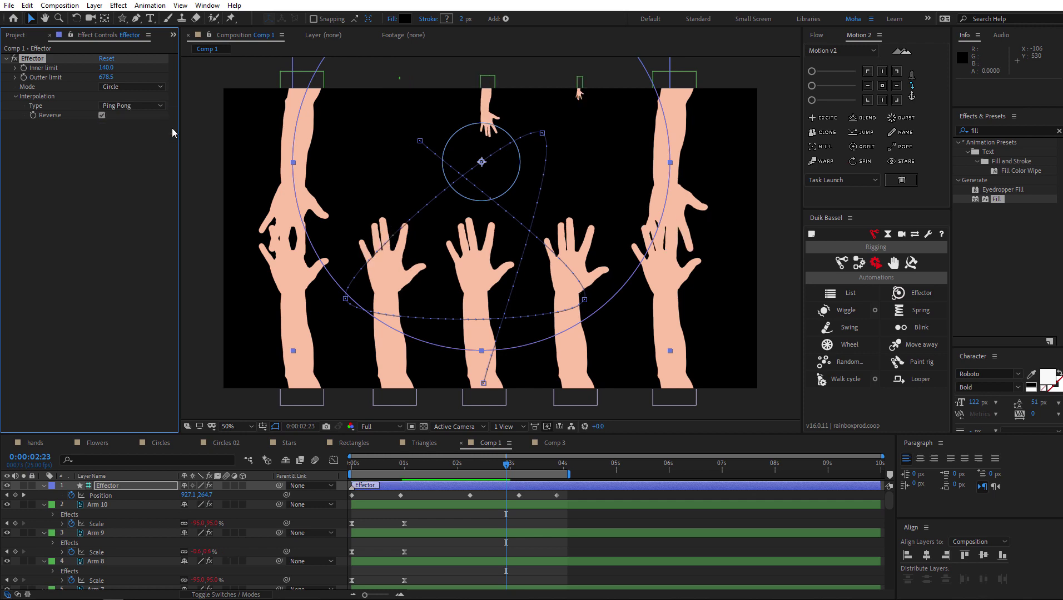
key("space")
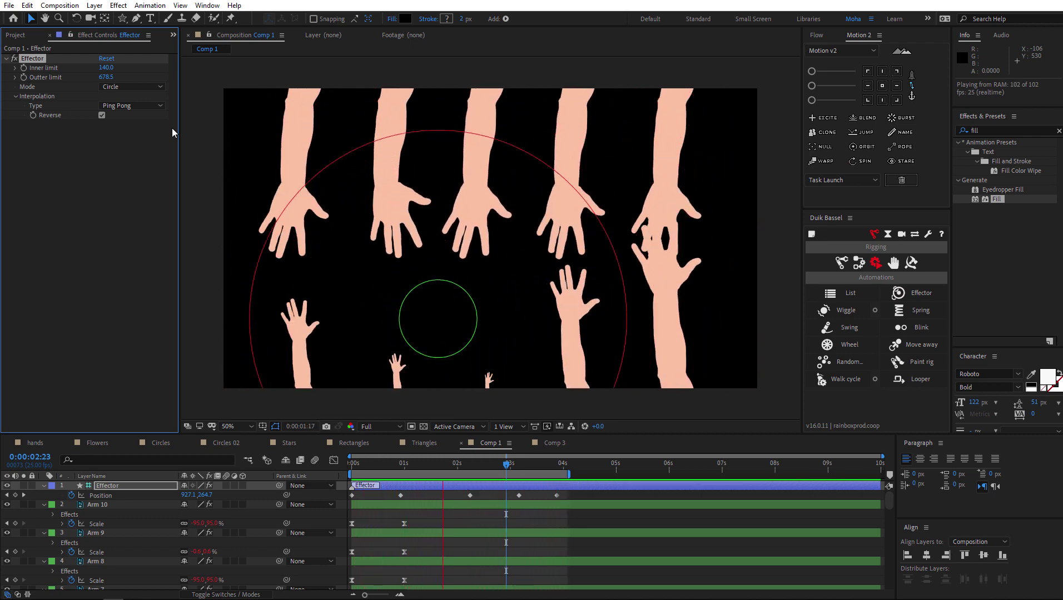
key("space")
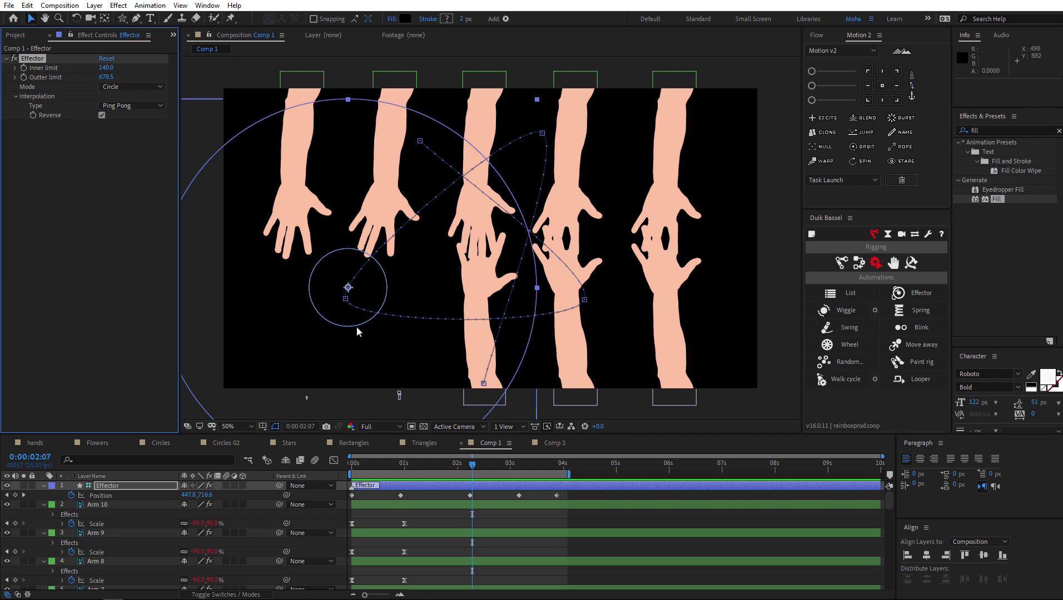
Create a new 1920 x 1080 px composition at 25 fps lasting 10 seconds with a black background
left_click(94, 443)
left_click(542, 444)
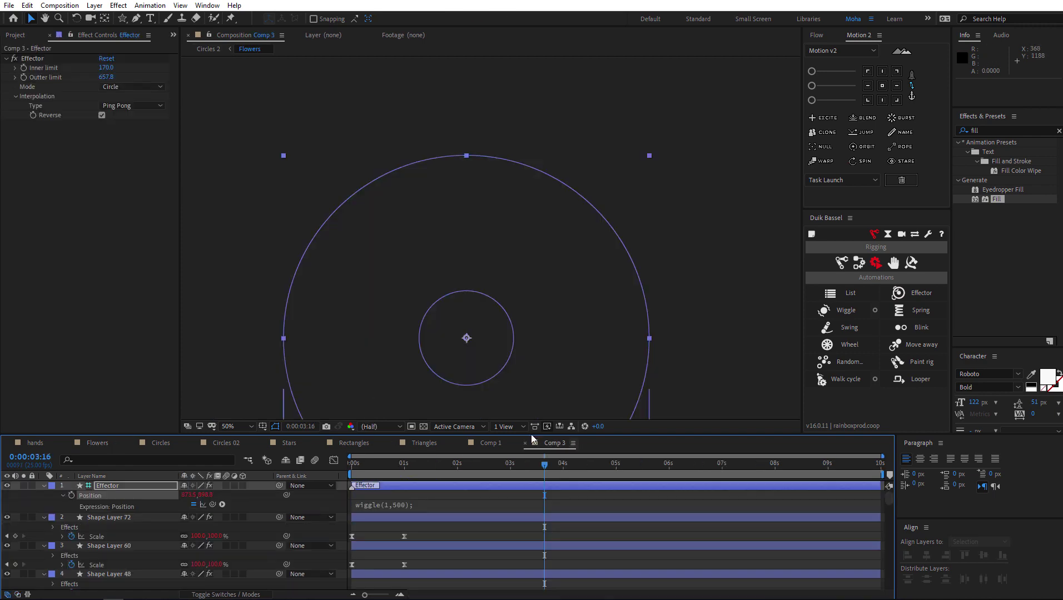
left_click(15, 35)
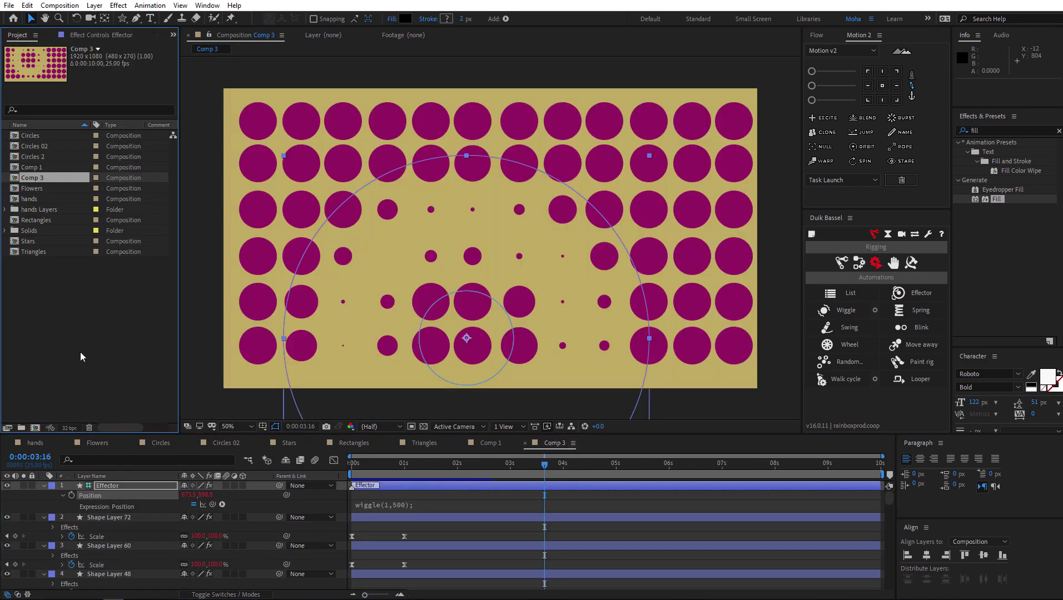
right_click(82, 354)
left_click(154, 358)
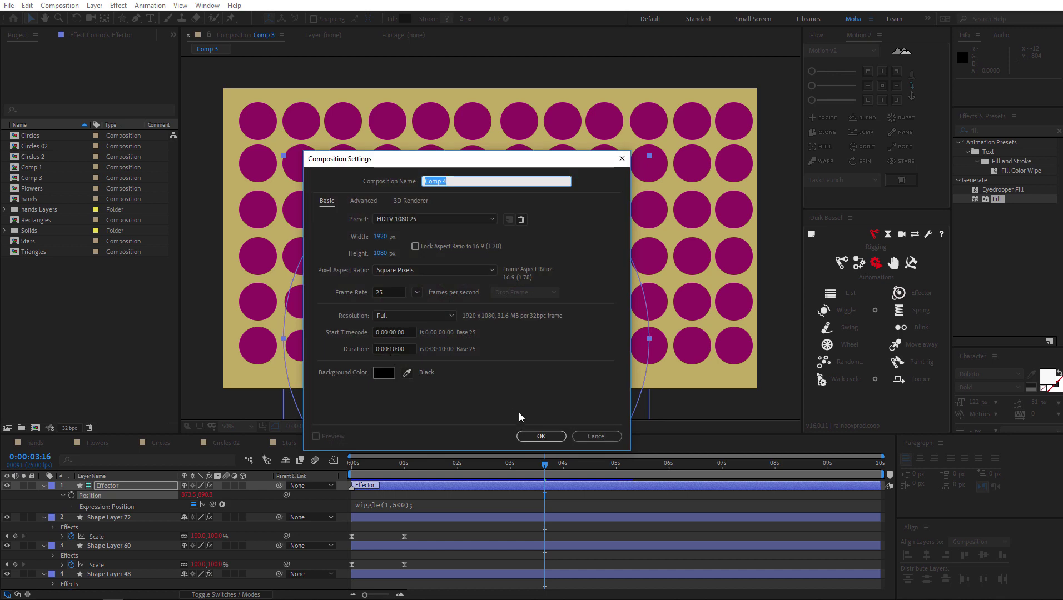
left_click(542, 436)
Draw a thin yellow ellipse about 754 x 110 px near the composition's centre and centre its anchor point
left_click_drag(123, 18, 200, 48)
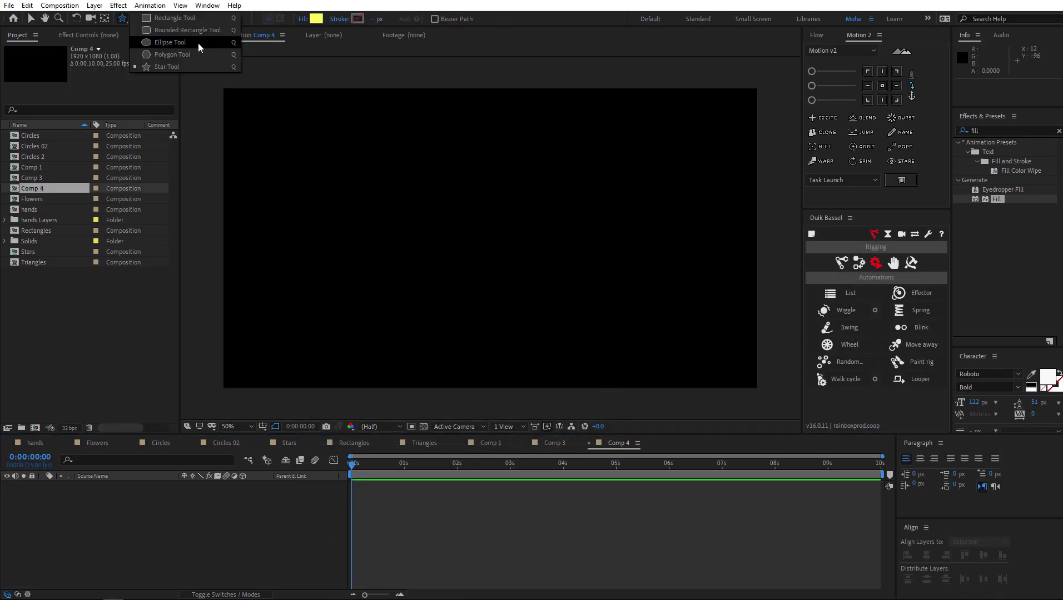
left_click_drag(387, 215, 597, 246)
left_click(882, 85)
key("y")
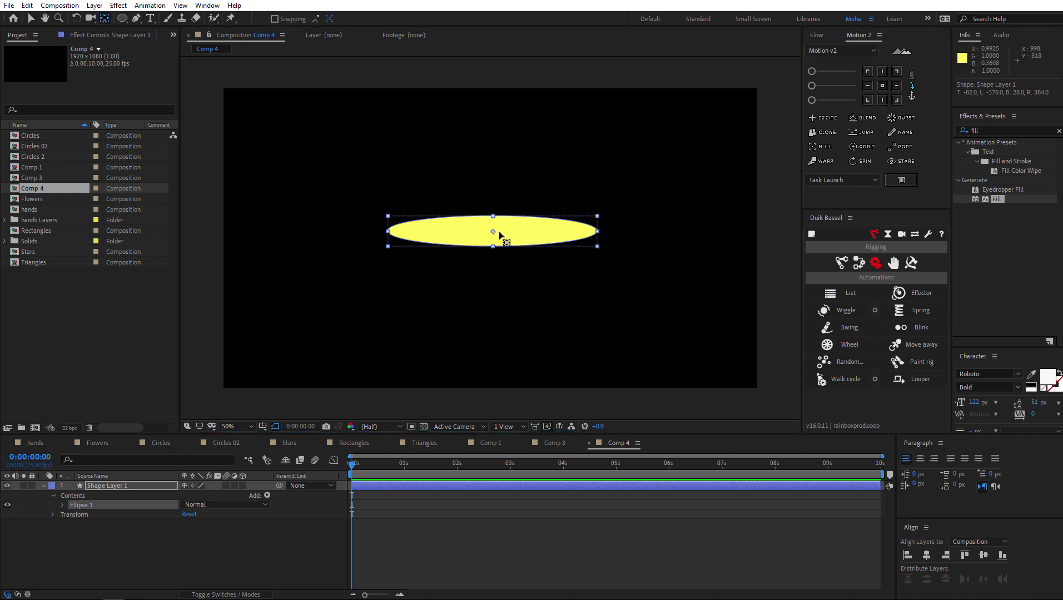
Add a Repeater to the yellow ellipse with 12 copies, Position 0, 0 and Rotation 17° to form a flower
left_click(129, 488)
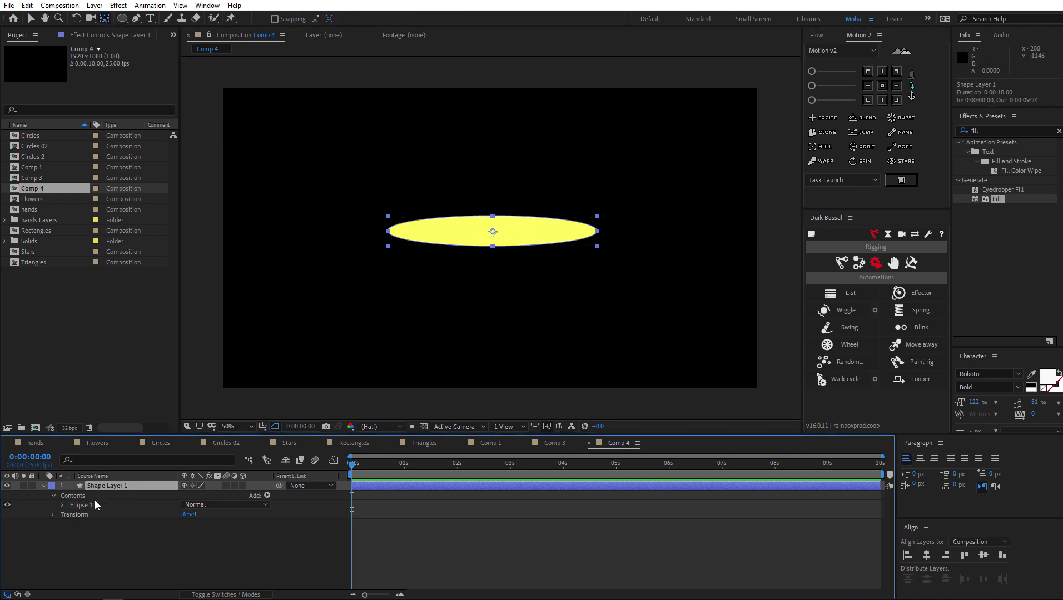
left_click(268, 495)
left_click(324, 410)
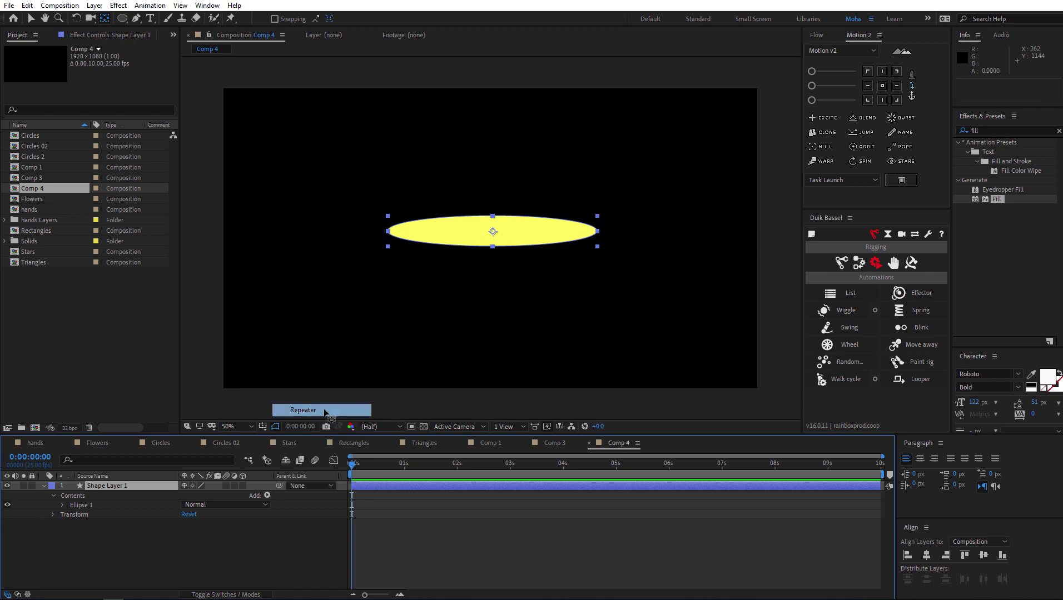
left_click(63, 515)
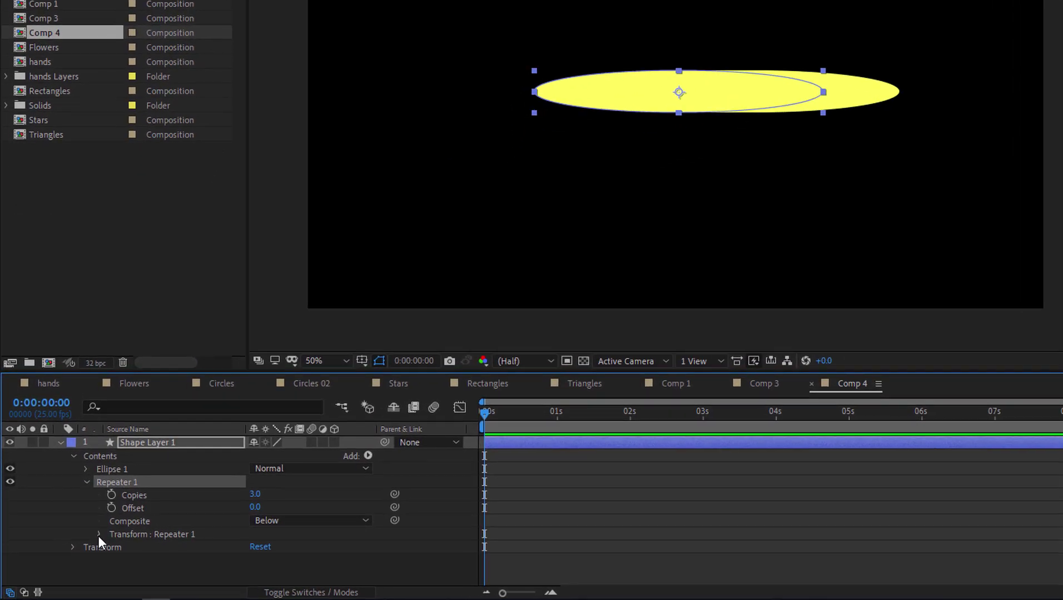
left_click(73, 552)
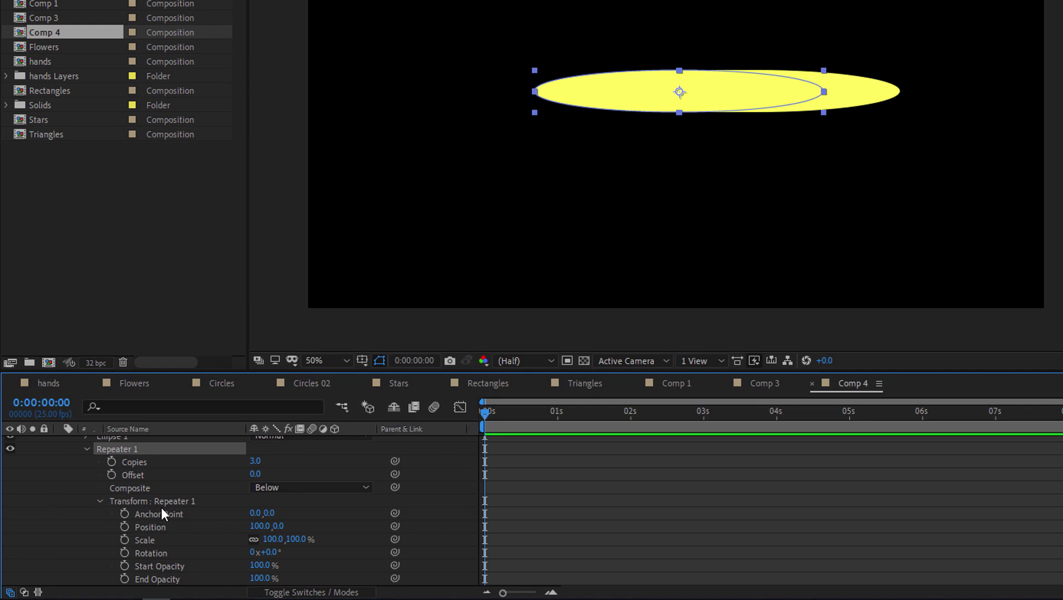
left_click(272, 527)
key("Return")
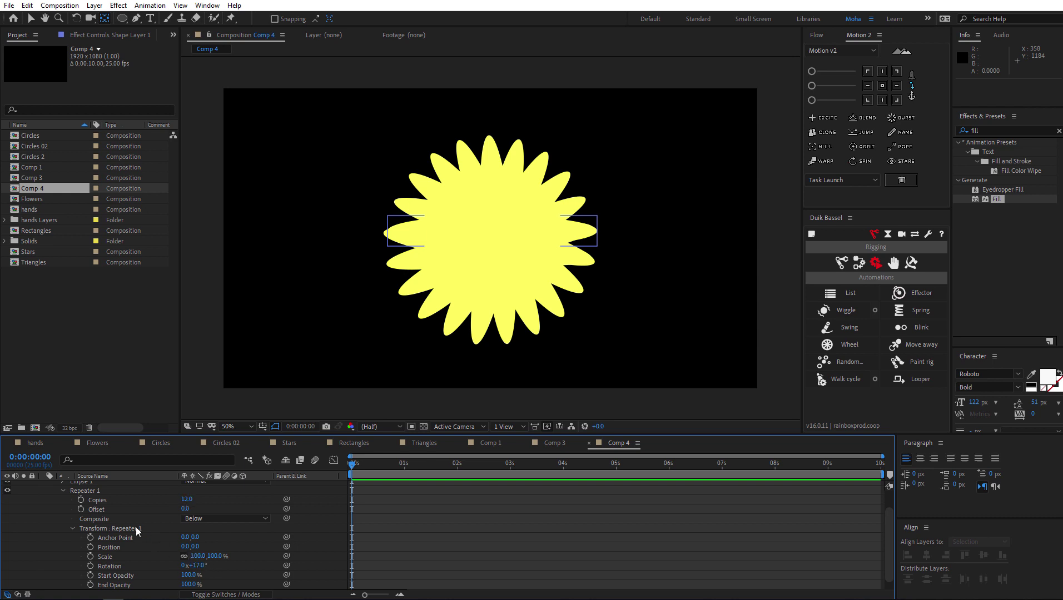
scroll(138, 533, "up", 1)
left_click(44, 487)
Draw a circle about 168 px wide on a new shape layer at the flower's centre and fill it orange-red
left_click(92, 489)
left_click(109, 518)
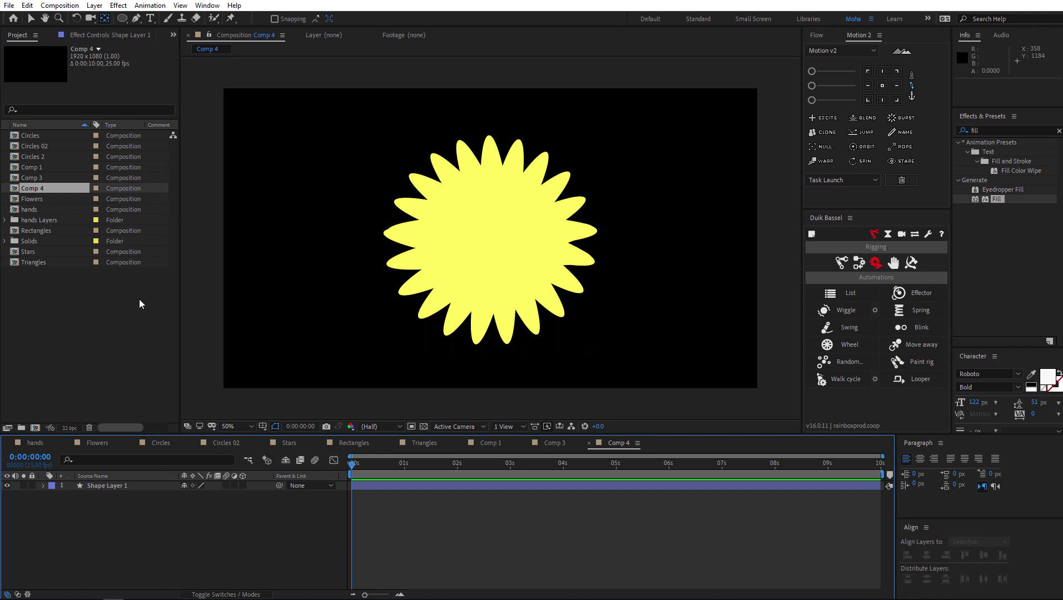
left_click(123, 19)
left_click_drag(472, 219, 518, 266)
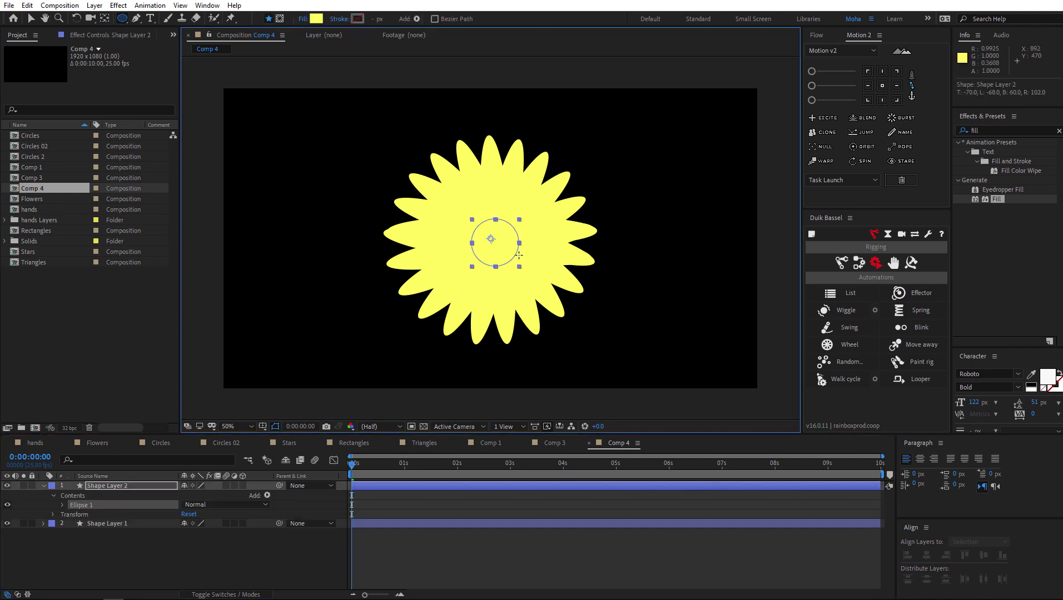
left_click(316, 18)
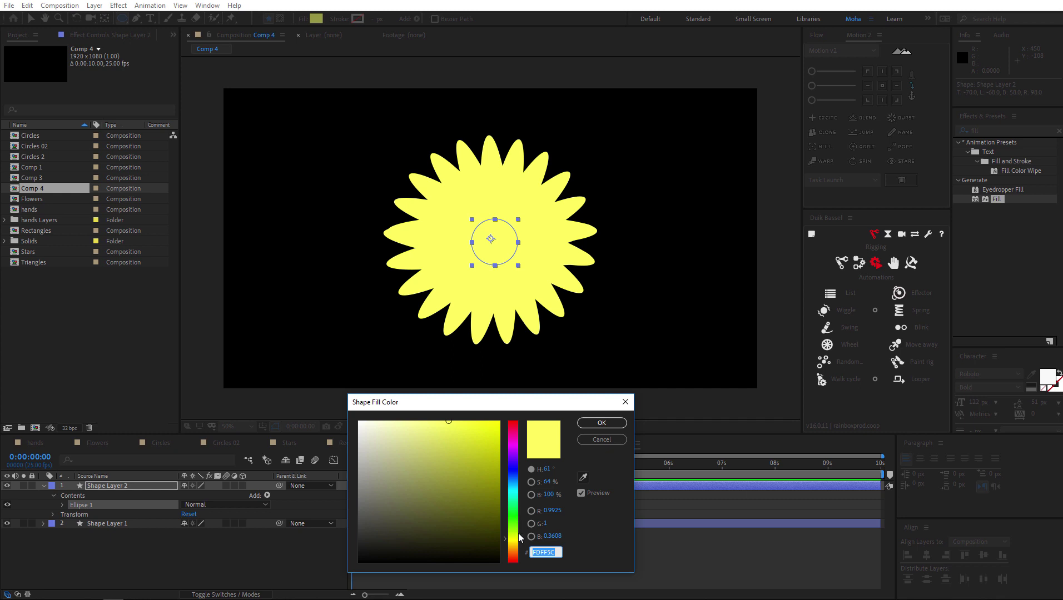
left_click(514, 555)
left_click(500, 421)
left_click(590, 425)
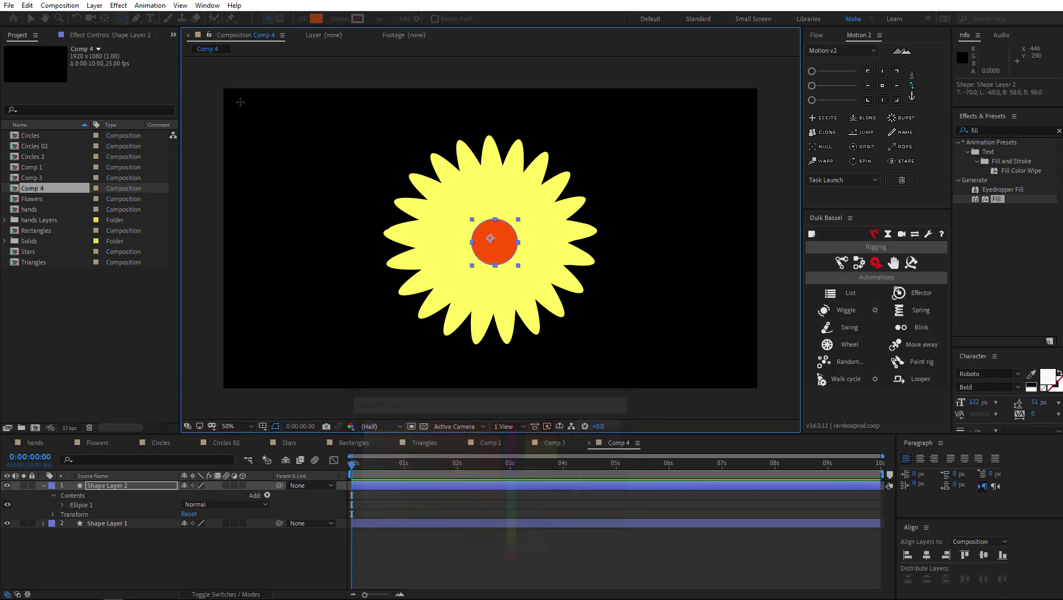
Centre the orange-red circle horizontally and vertically in the composition
left_click(31, 20)
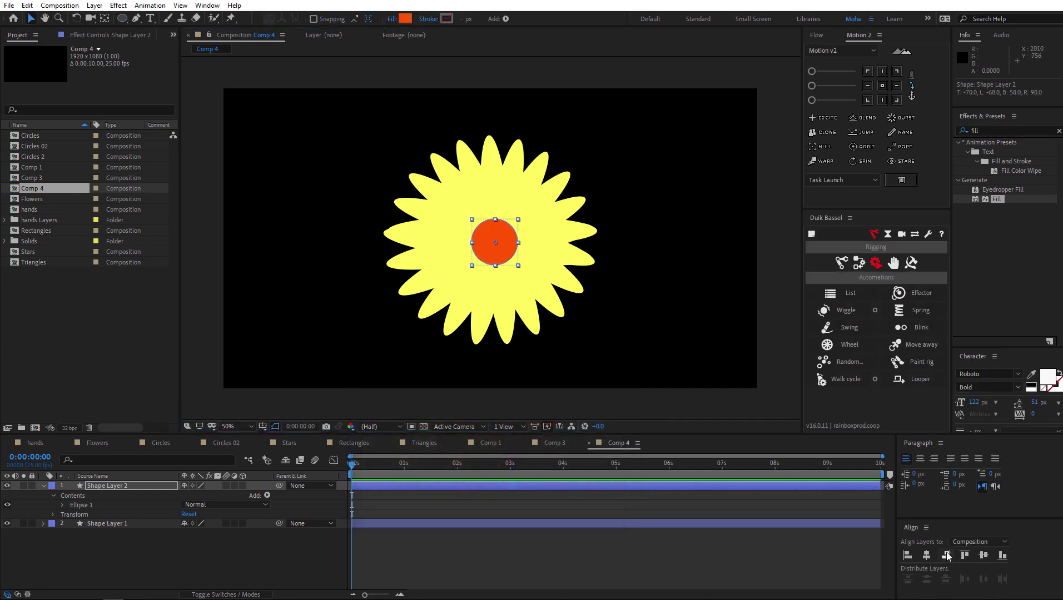
left_click(926, 556)
left_click(983, 556)
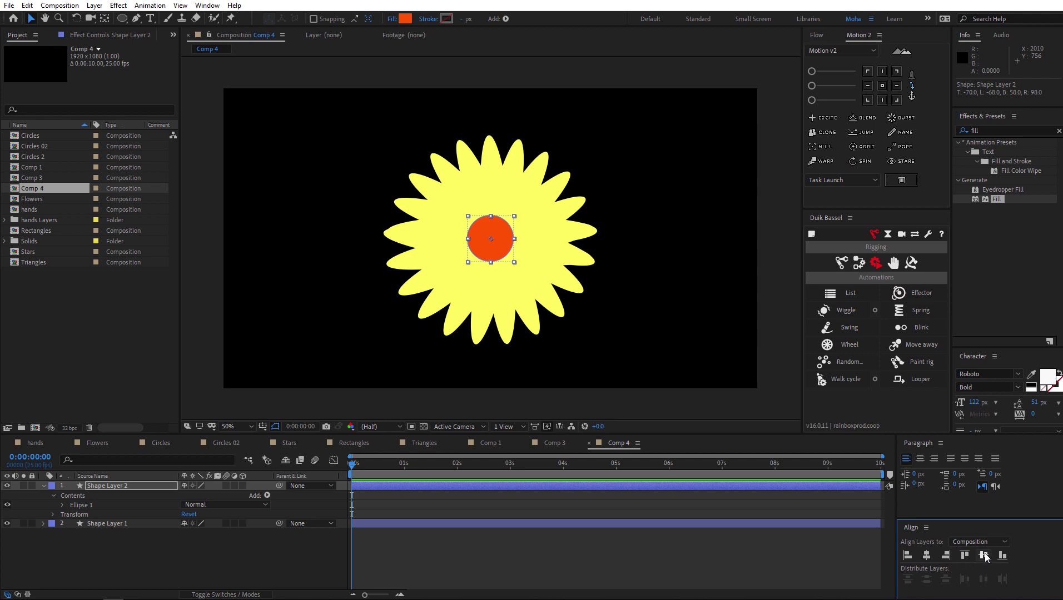
left_click(545, 343)
Move the petal layer's anchor point to the centre of the flower, over the orange-red circle
left_click(142, 526)
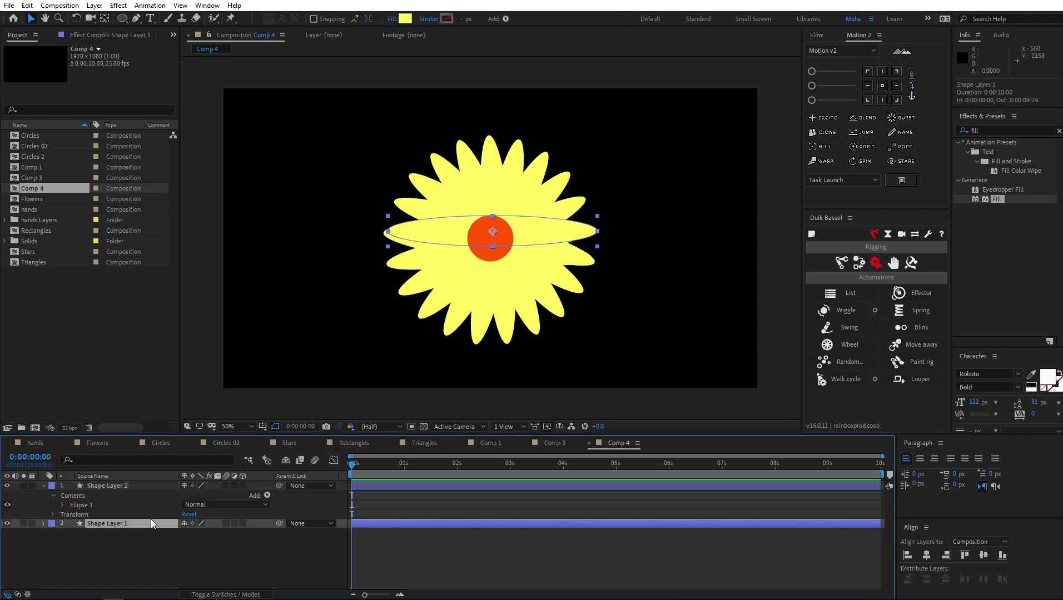
left_click(105, 18)
left_click_drag(493, 232, 493, 239)
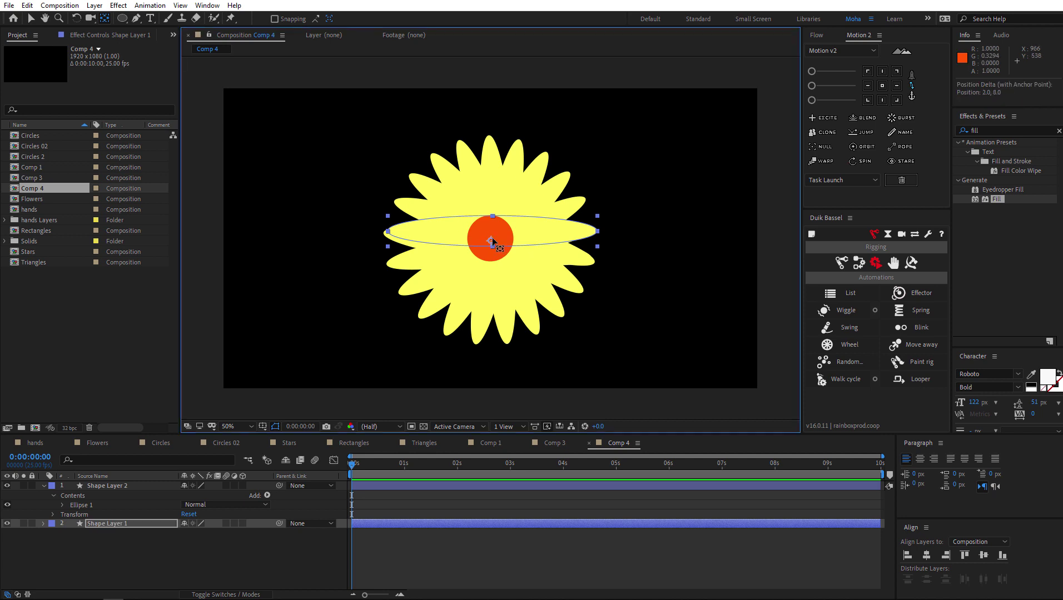
left_click(882, 85)
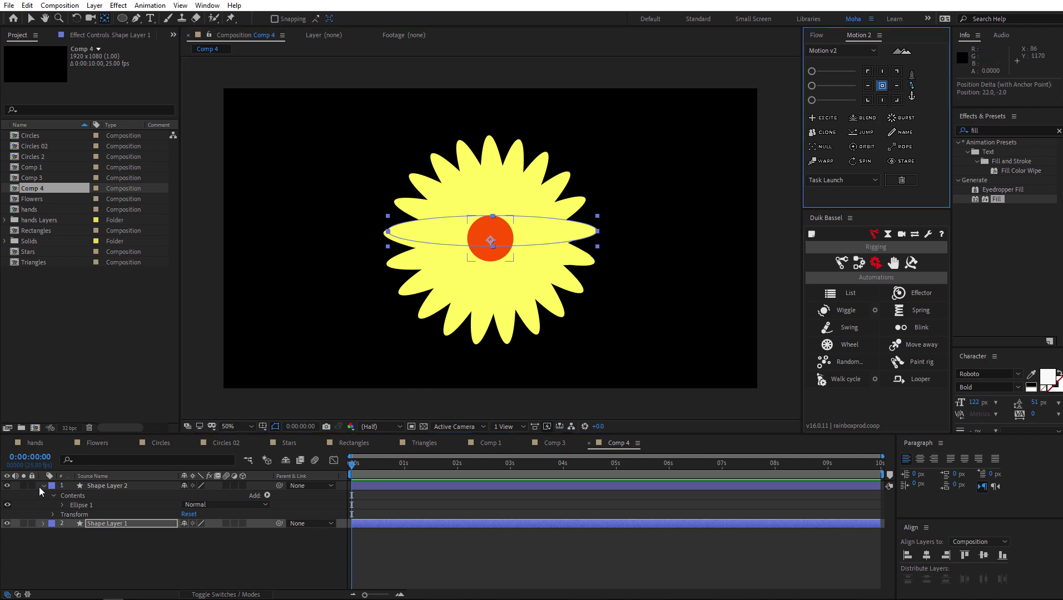
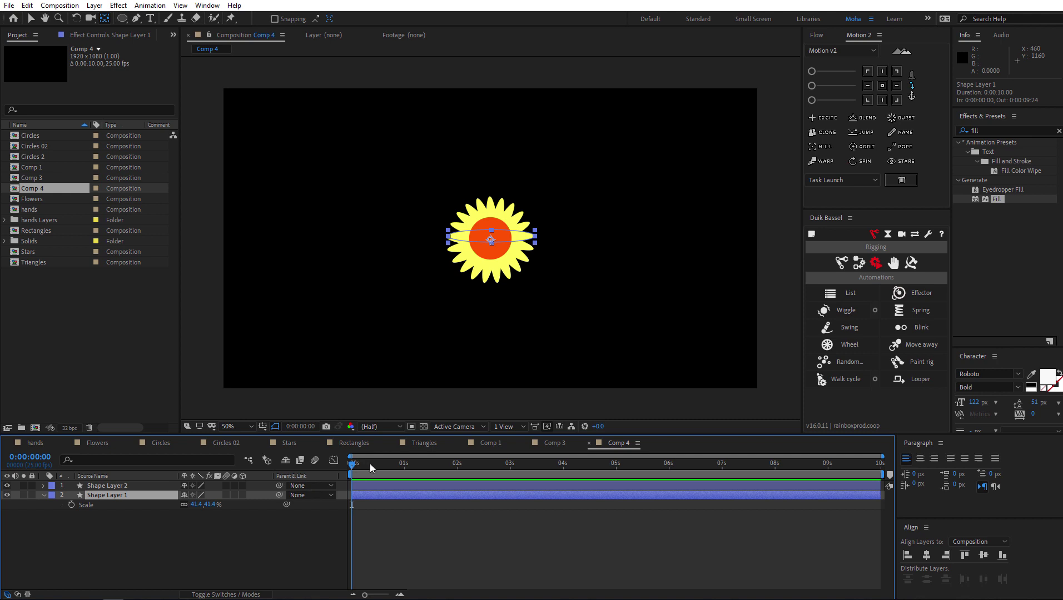
Keyframe the petal layer's Scale from 25.4% at 0 seconds to 56% at 1 second
left_click(71, 505)
left_click_drag(404, 506, 350, 505)
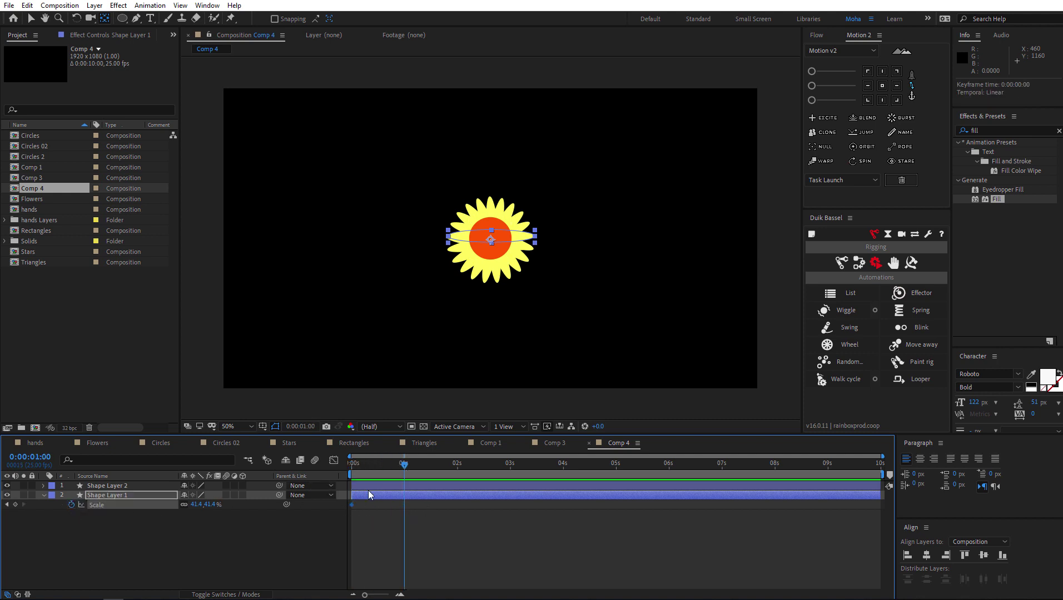
key("Home")
left_click_drag(210, 504, 201, 504)
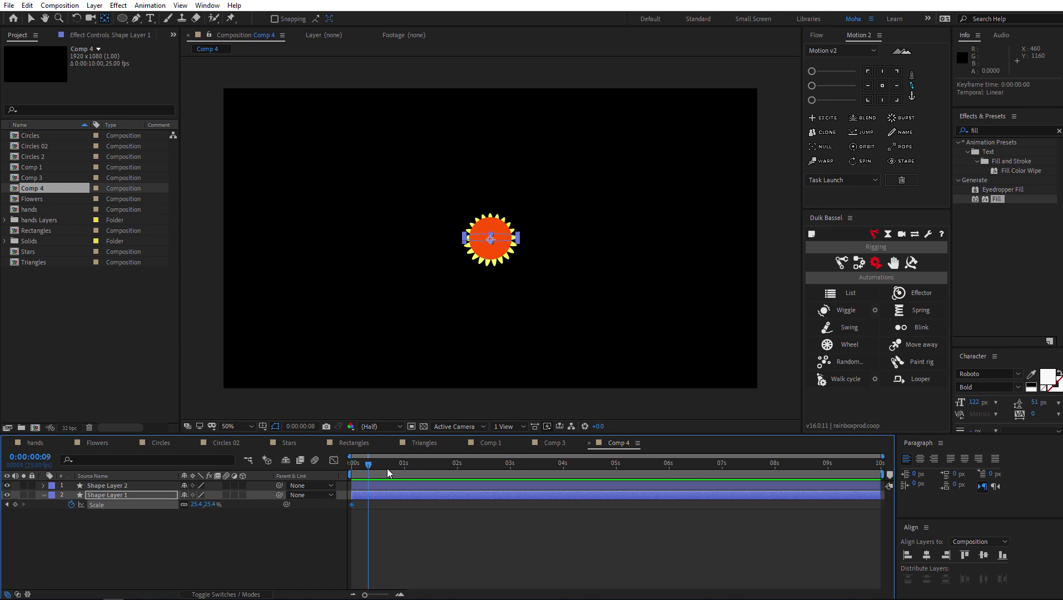
left_click_drag(387, 472, 405, 473)
left_click_drag(214, 504, 230, 504)
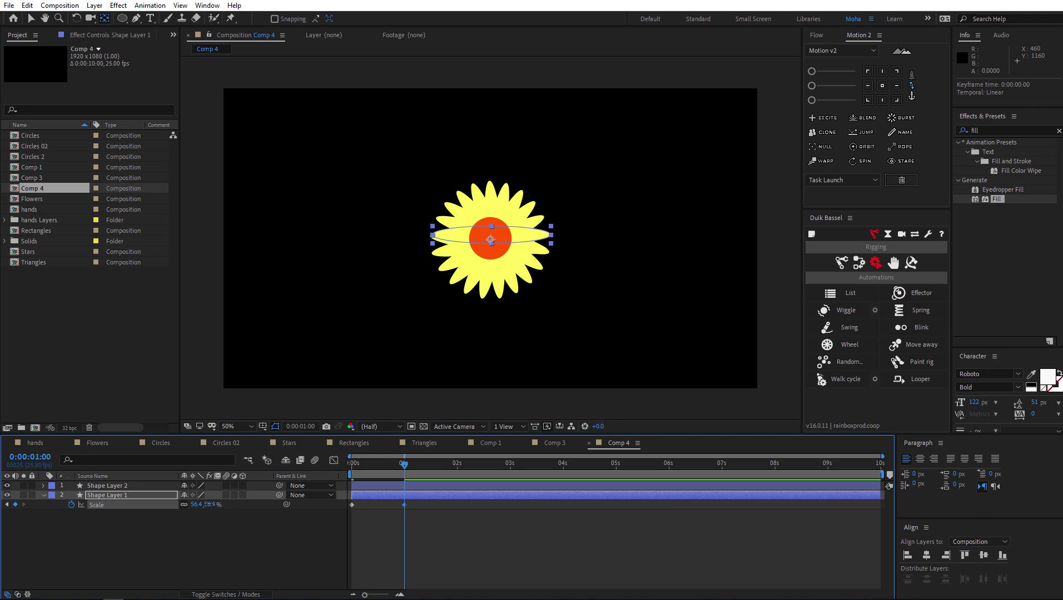
type("56")
left_click(137, 508)
left_click(135, 486)
left_click(141, 496, "ctrl")
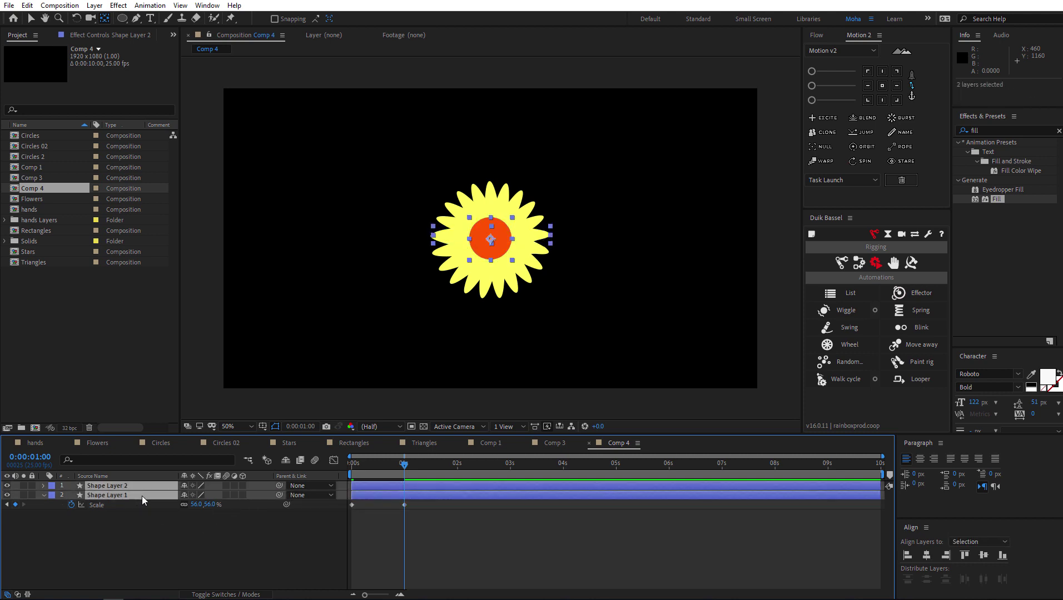
left_click(166, 529)
Keyframe the petal layer's Rotation from -90° at 0 seconds to 0° at 1 second and preview the animation
left_click(131, 495)
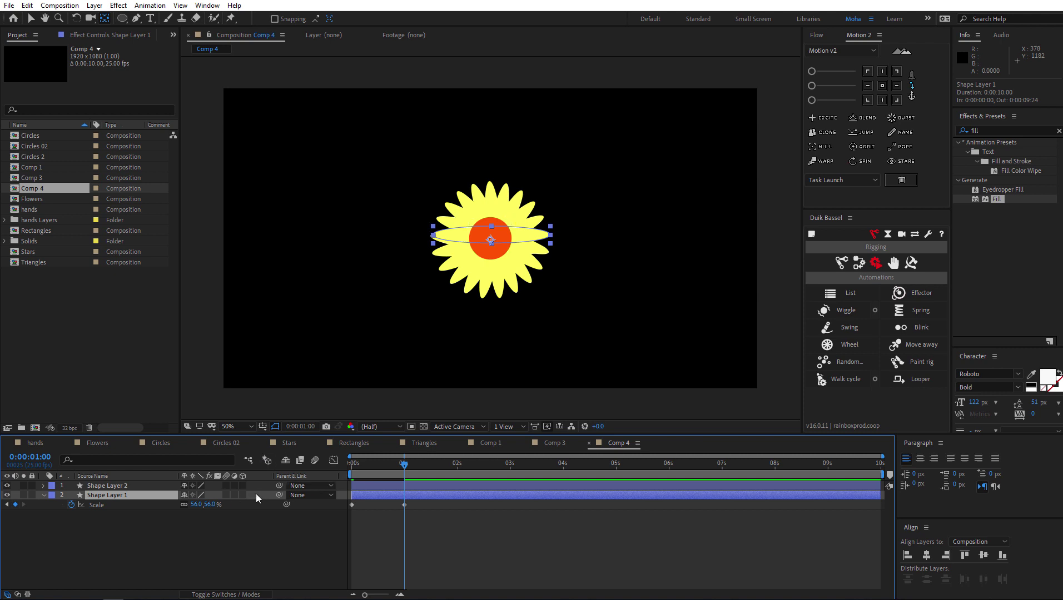
key("r")
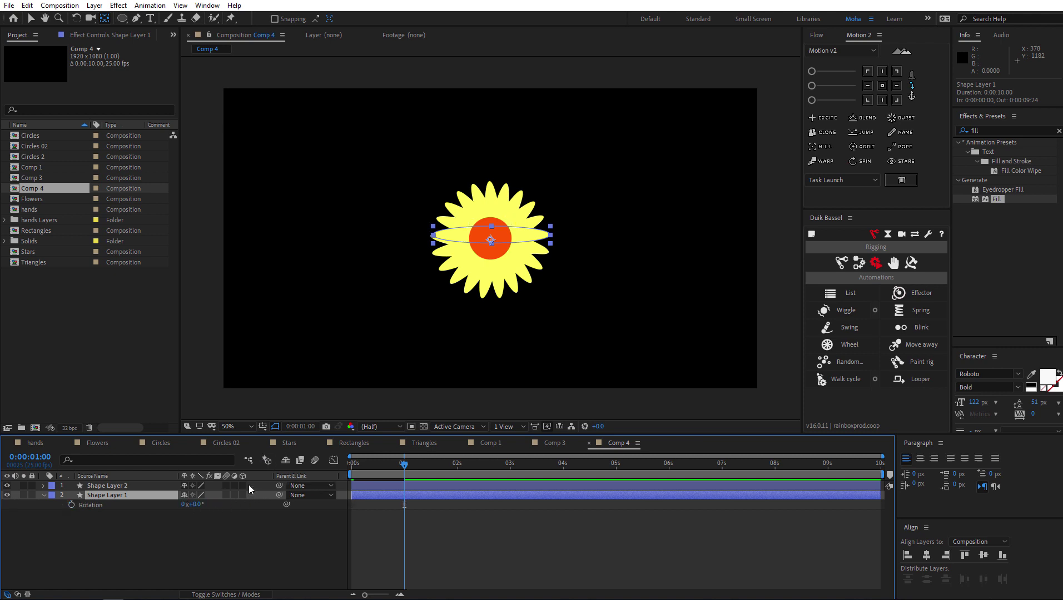
left_click(70, 506)
left_click_drag(400, 472, 321, 469)
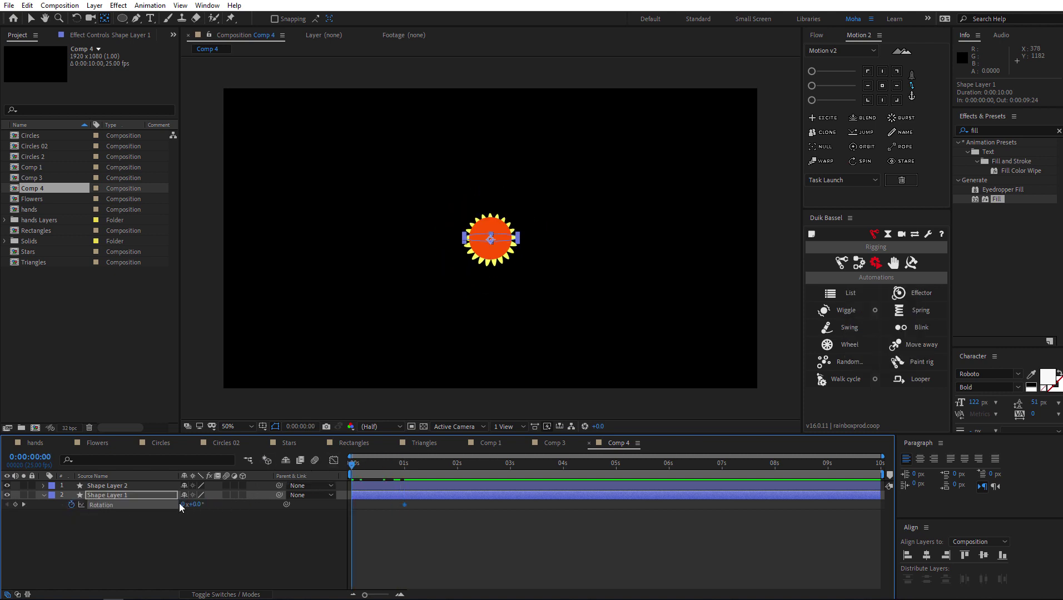
type("-90")
key("Return")
key("space")
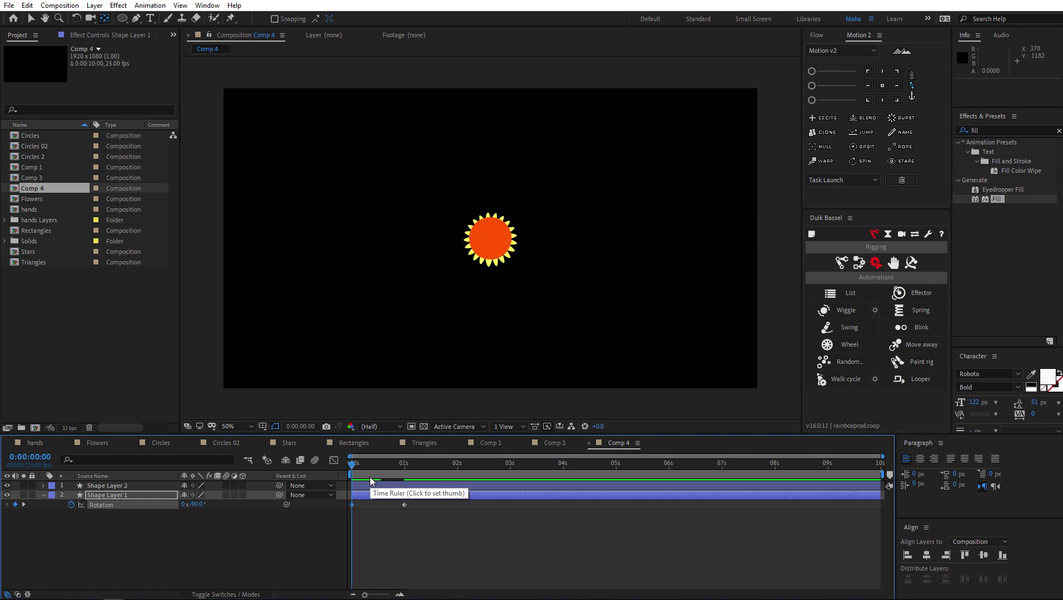
key("space")
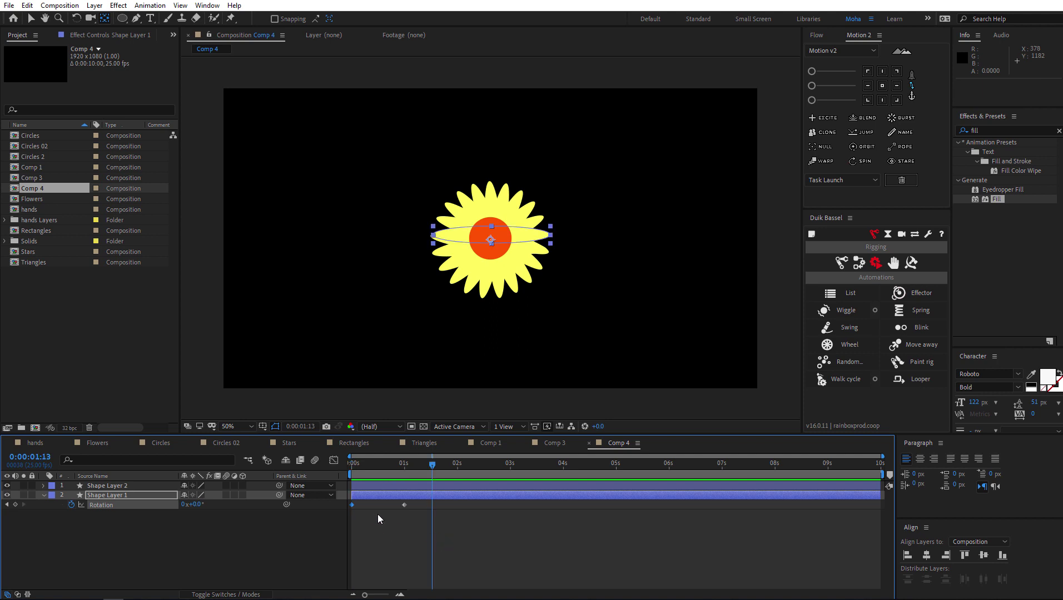
Apply Easy Ease to all Scale and Rotation keyframes of the petal layer
key("shift+s")
left_click_drag(445, 535, 328, 495)
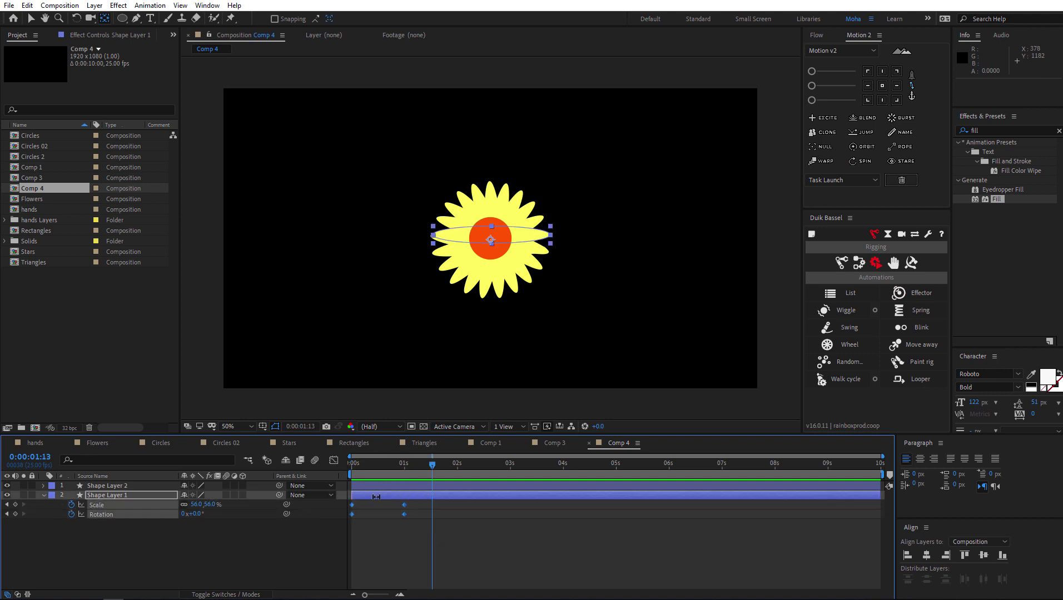
right_click(404, 509)
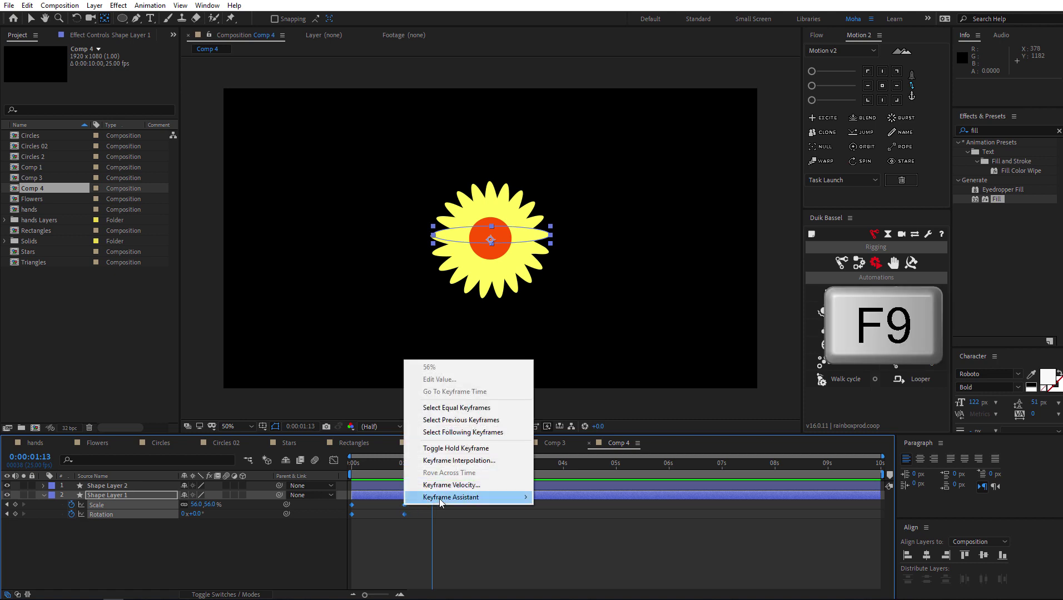
mouse_move(445, 498)
left_click(604, 426)
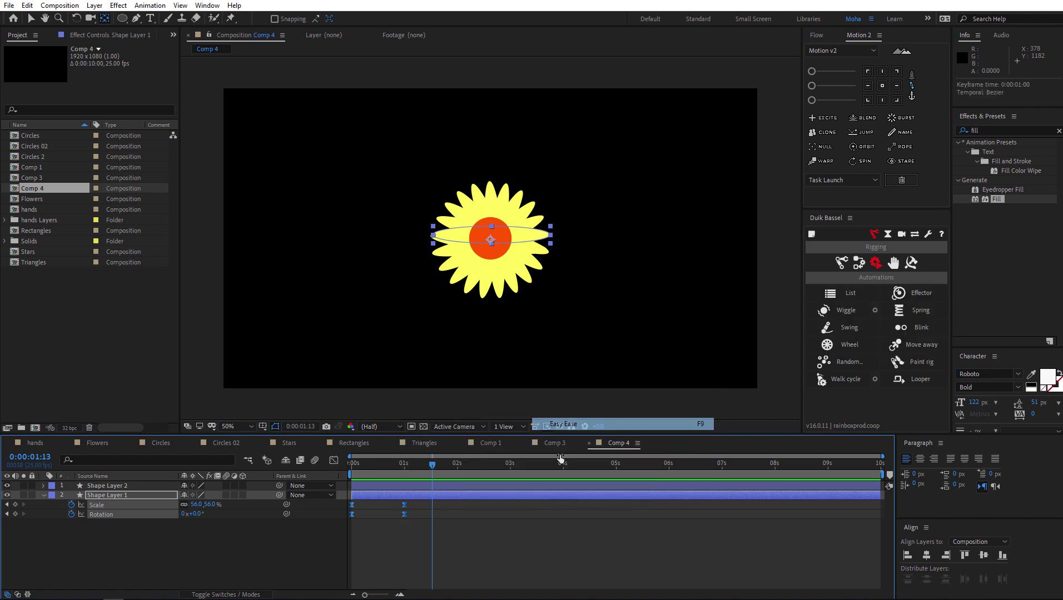
left_click(275, 541)
Duplicate the petal and circle layers twice and place one flower copy on each side of the original
left_click(133, 495)
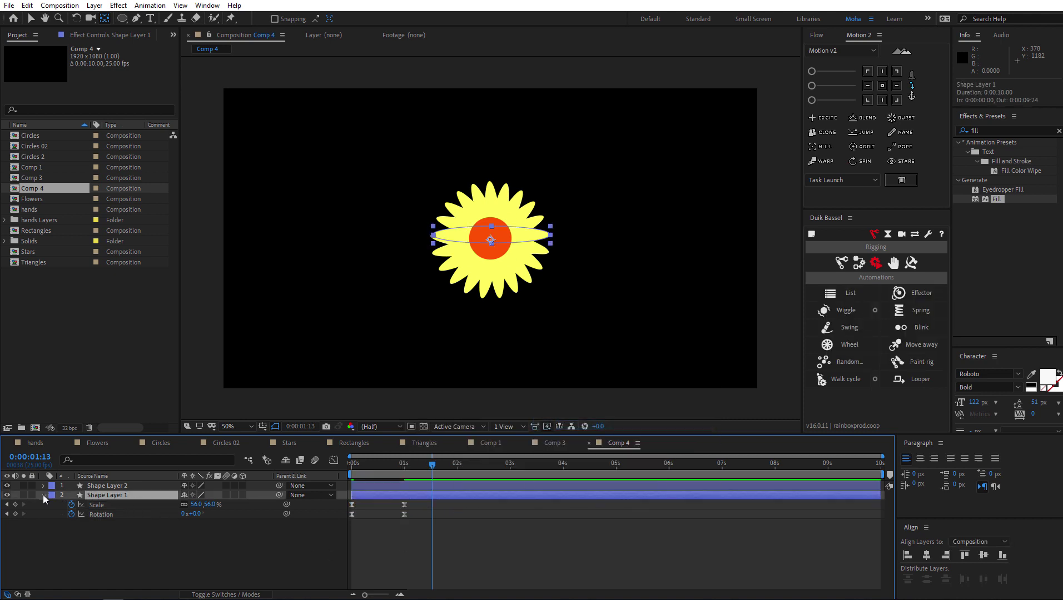
left_click(43, 495)
left_click(128, 486, "shift")
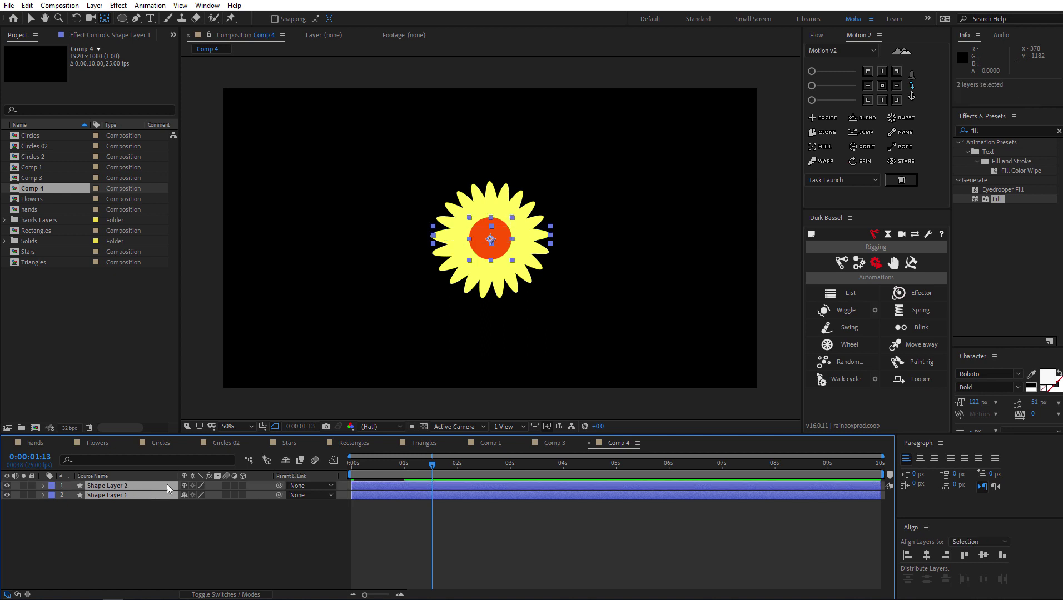
key("ctrl+d")
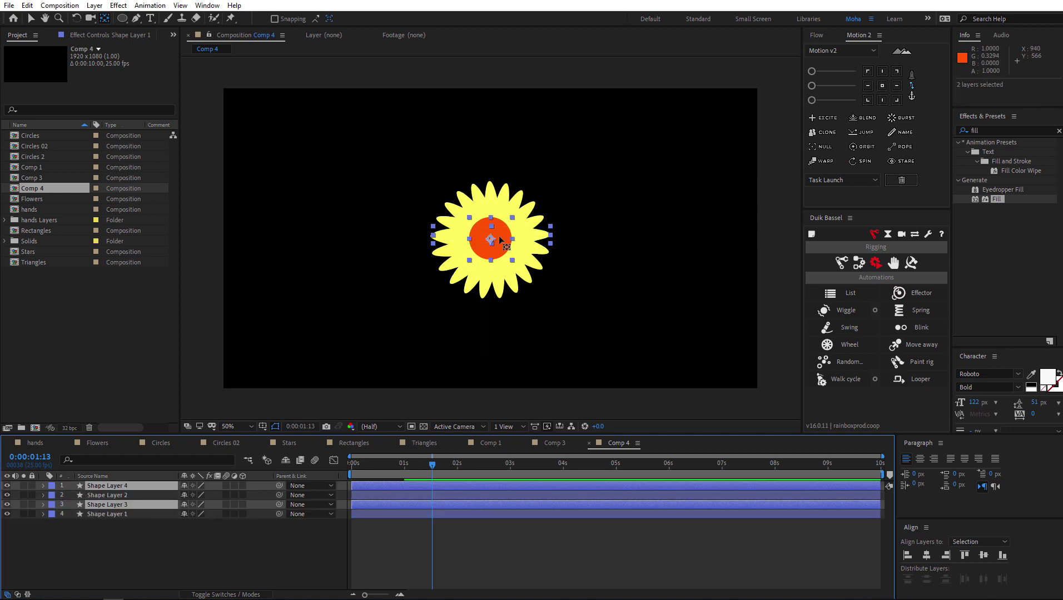
left_click(31, 18)
mouse_move(498, 243)
left_mouse_down()
mouse_move(339, 242)
mouse_move(668, 255)
left_mouse_up()
key("ctrl+d")
left_click(140, 548)
Add a Duik Effector to the Scale and Rotation keyframes of all three petal layers
left_click(129, 534)
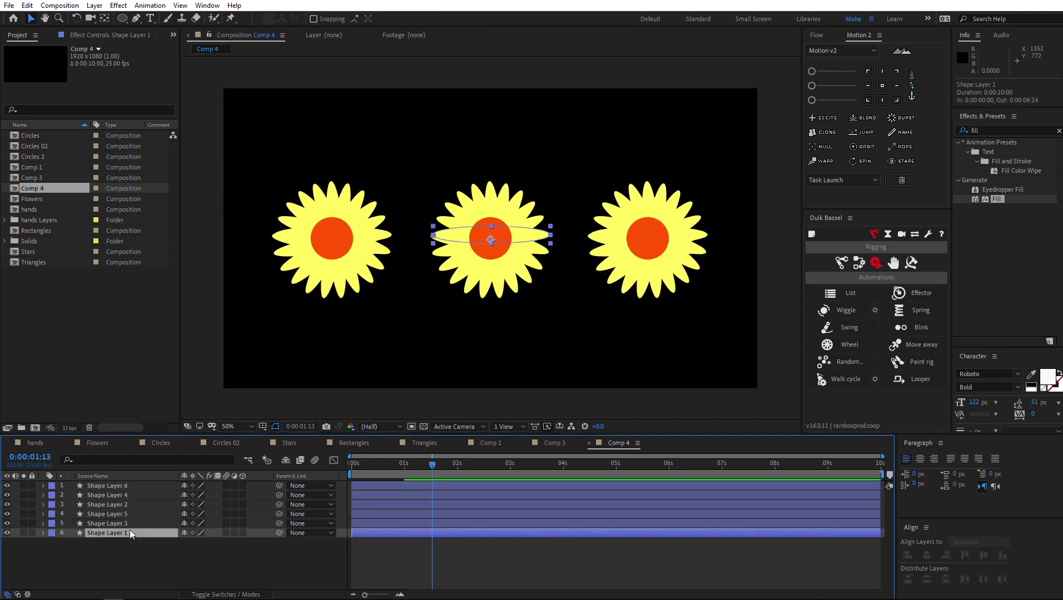
key("ctrl+a")
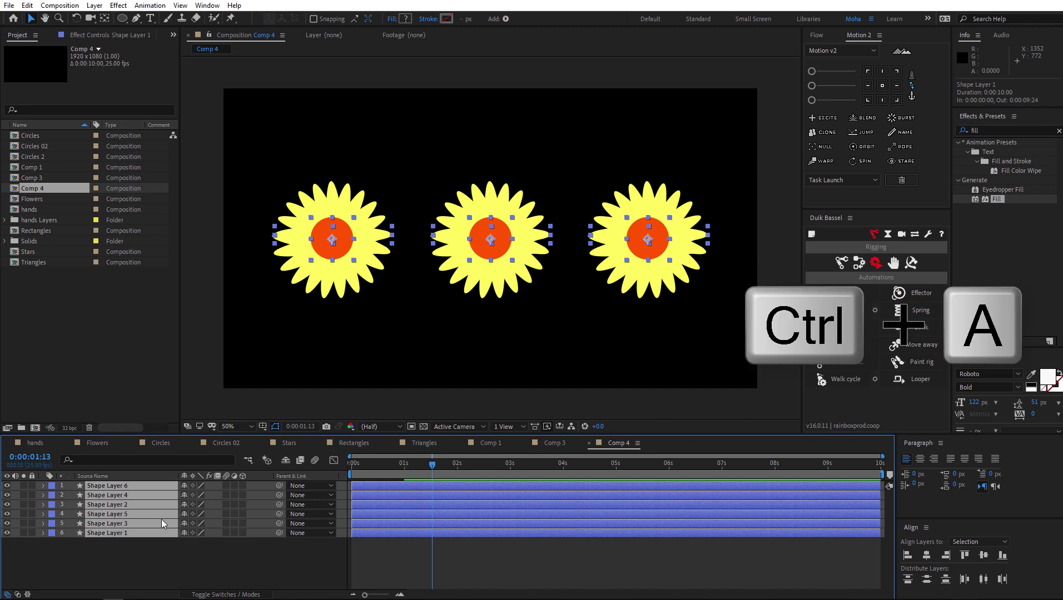
key("u")
left_click_drag(49, 519, 362, 590)
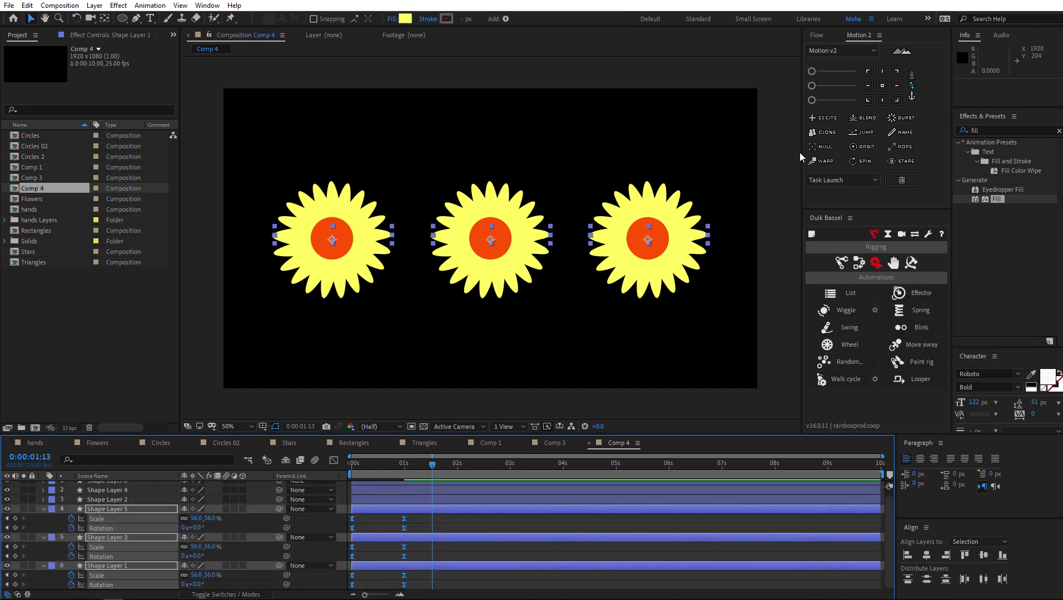
left_click(914, 293)
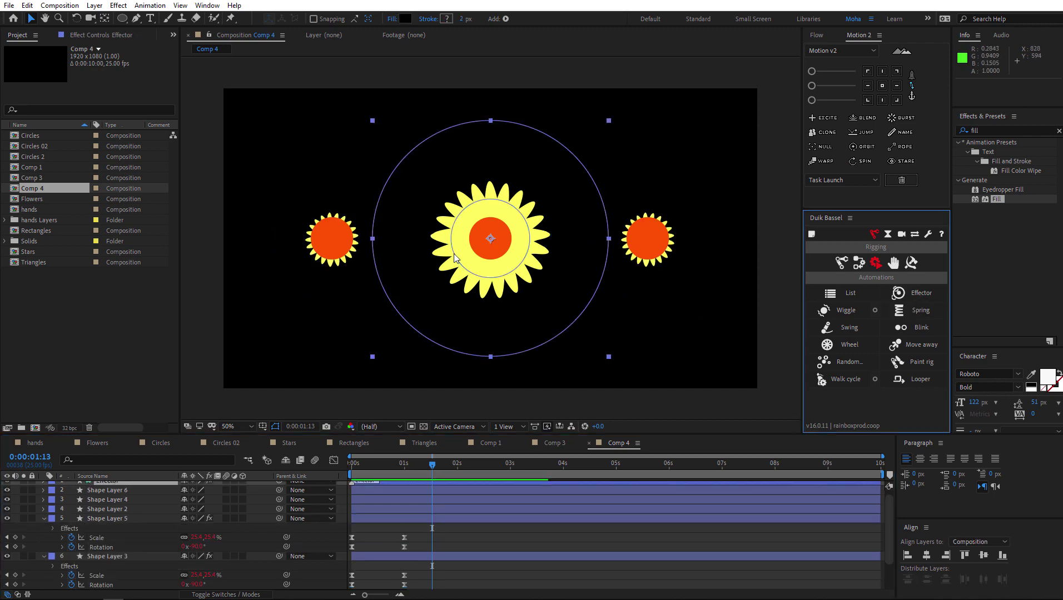
Show the effector's settings and move the effector onto the left-hand flower, to about 350, 552
left_click(95, 35)
scroll(110, 505, "up", 1)
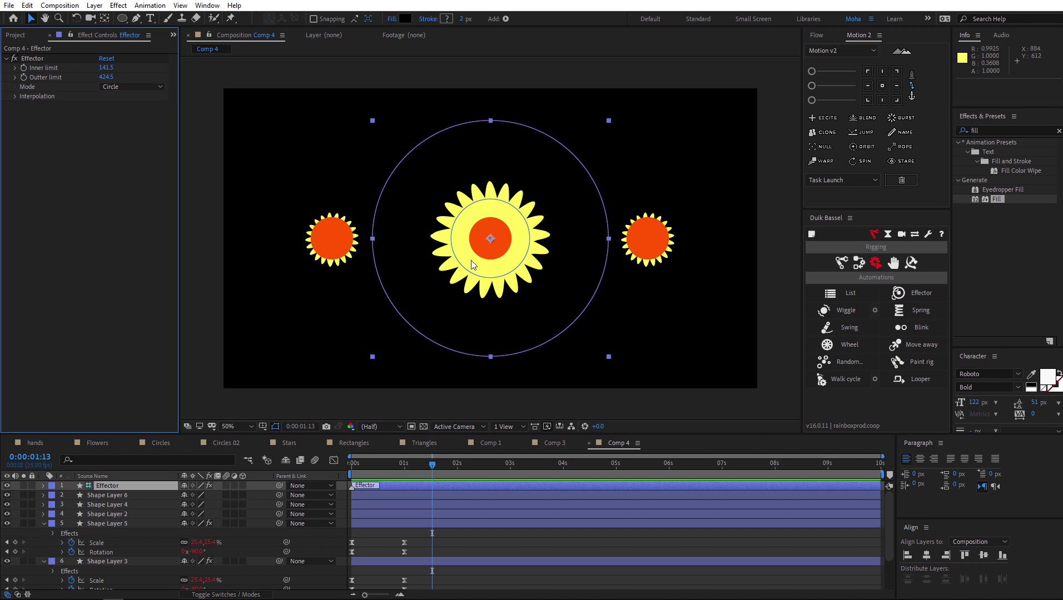
left_click_drag(489, 257, 345, 263)
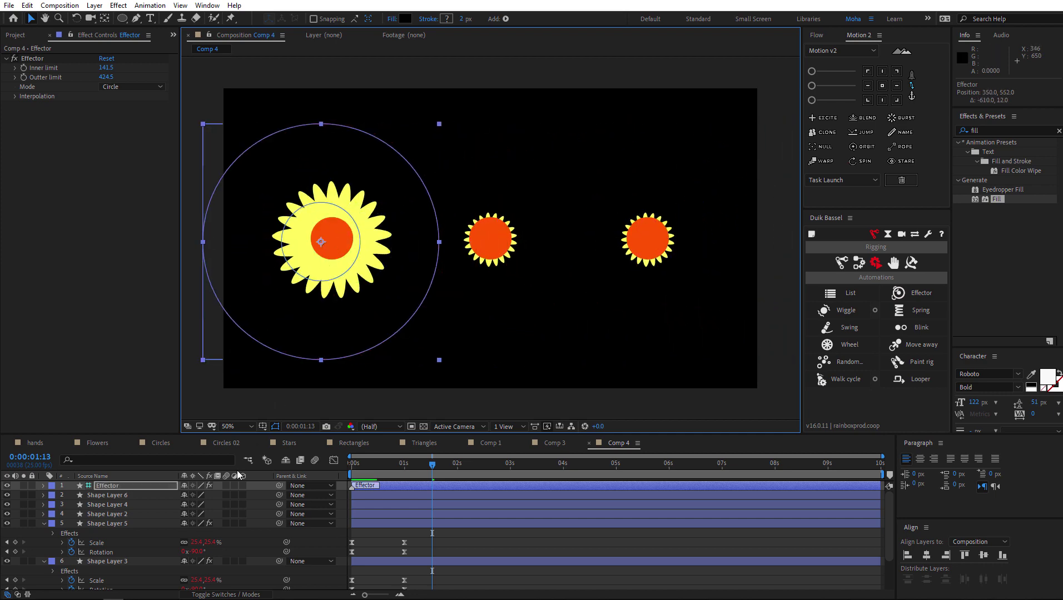
Keyframe the effector's Position from 350, 552 at 0 seconds to about 1898, 552 at 0:00:02:07 and preview the result
left_click(119, 487)
key("p")
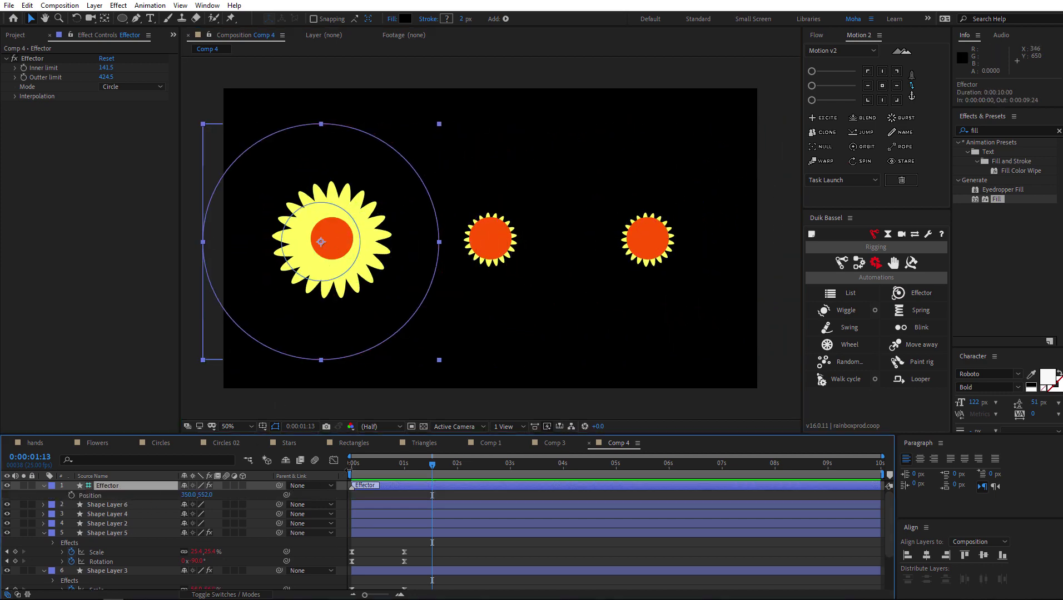
left_click(71, 495)
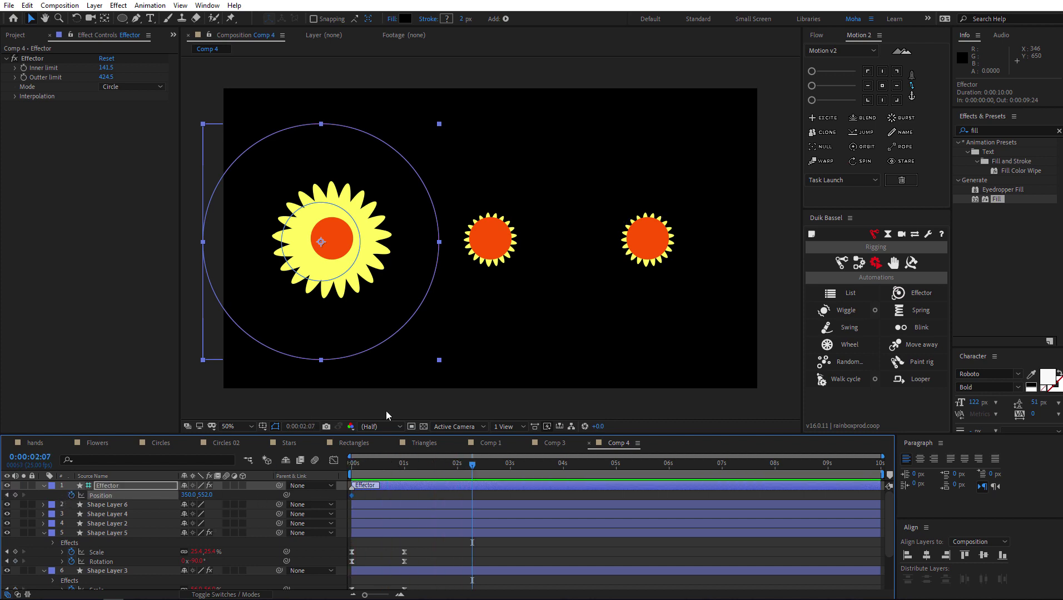
left_click_drag(317, 265, 751, 270)
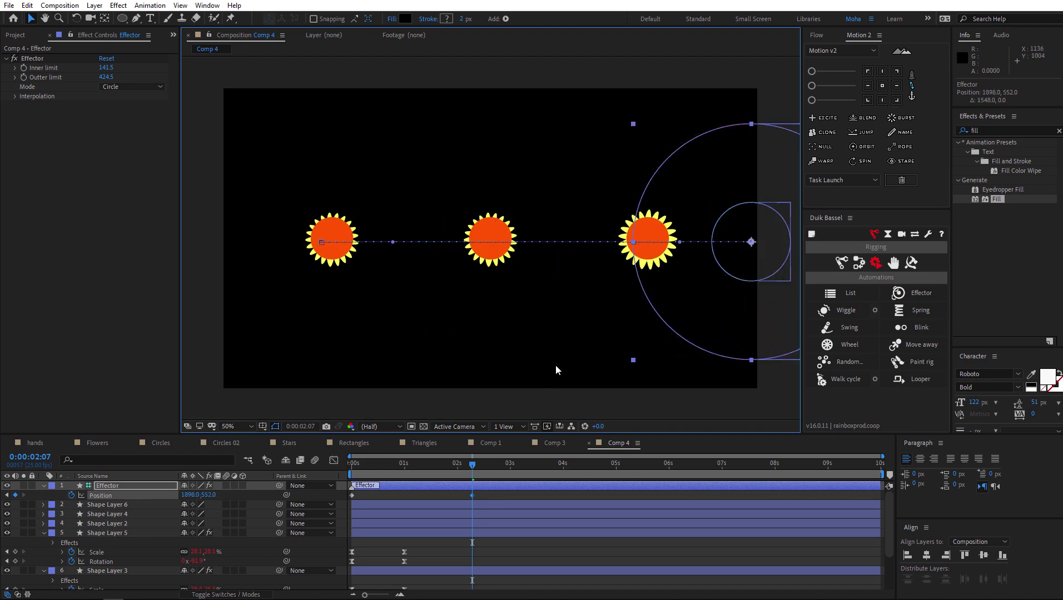
key("space")
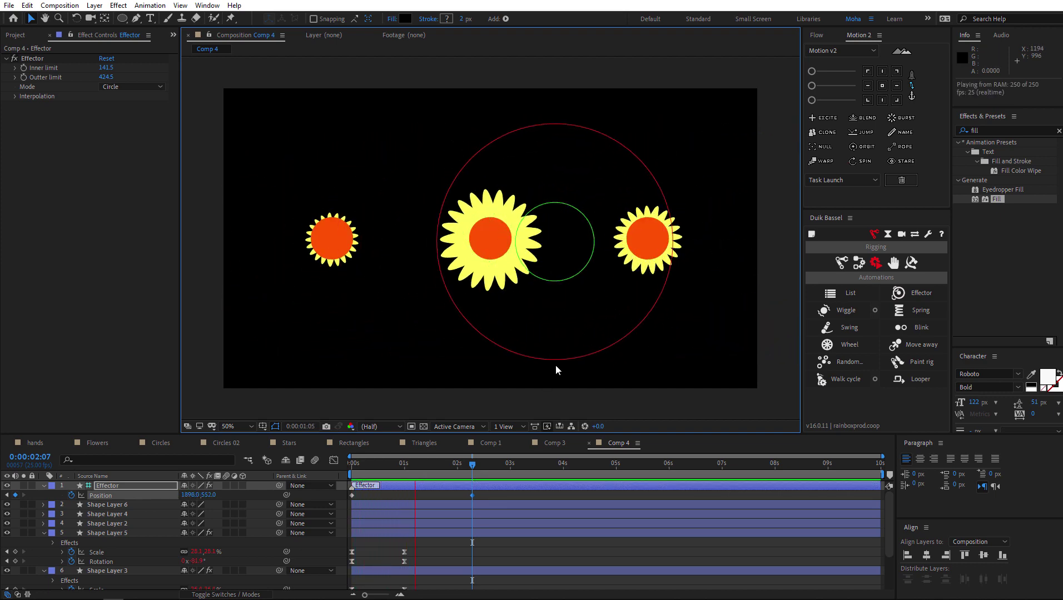
key("space")
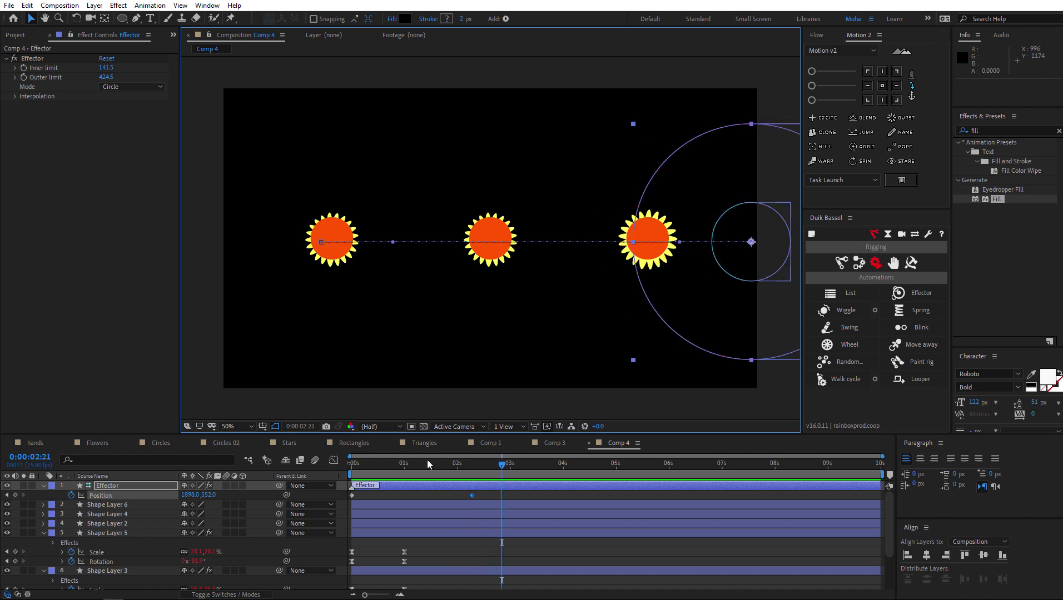
At 0:00:00:16, set the effector's Inner limit to 230 and Outer limit to 434.5
left_click_drag(427, 460, 386, 462)
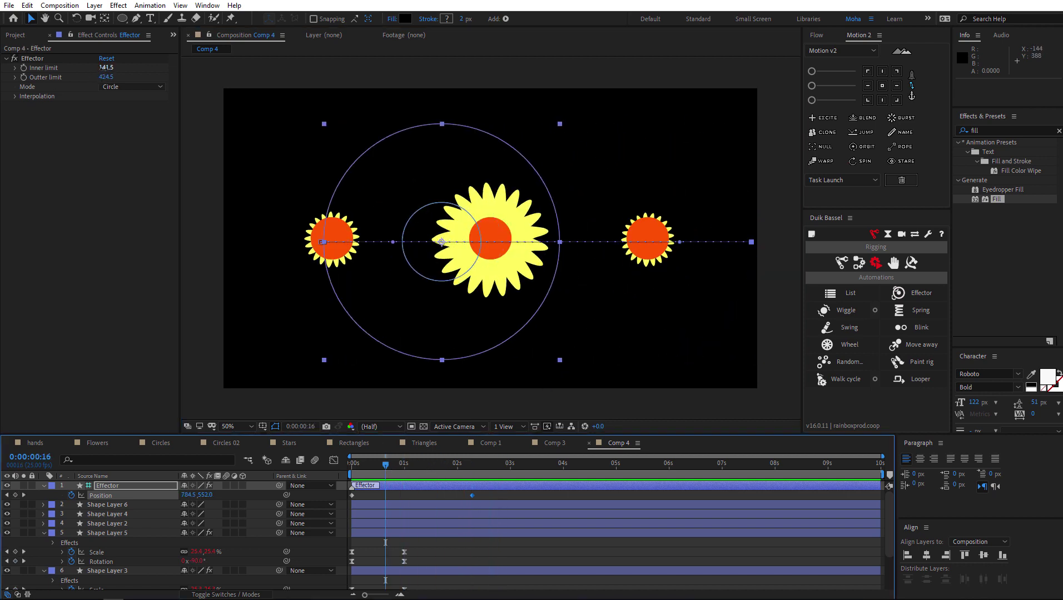
mouse_move(100, 67)
left_mouse_down()
mouse_move(104, 82)
mouse_move(127, 81)
mouse_move(111, 81)
left_mouse_up()
Switch the effector's mode to Infinite Line and back to Circle
left_click(125, 86)
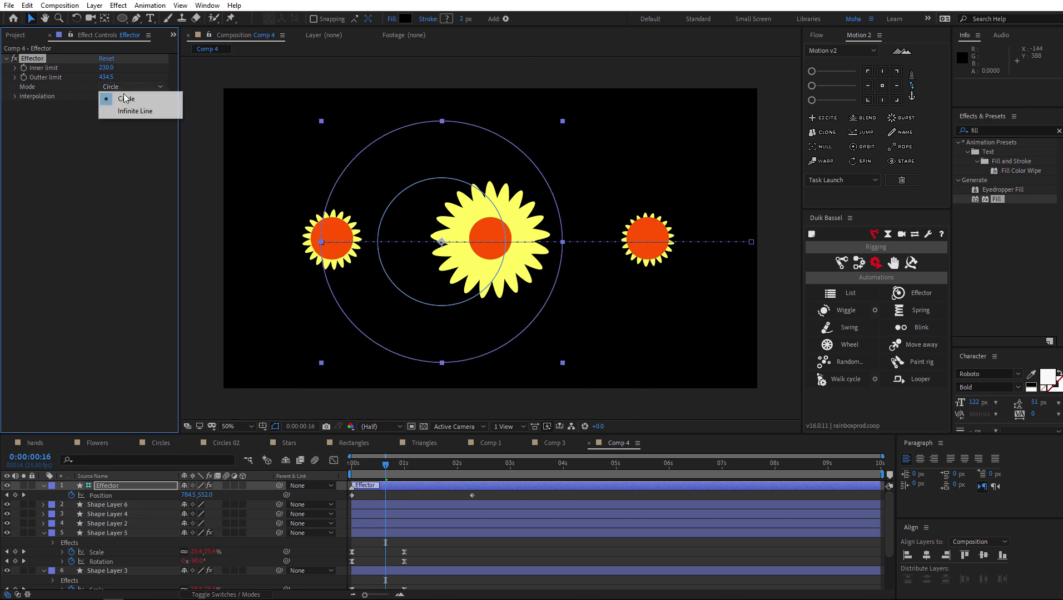
left_click(131, 110)
left_click(124, 88)
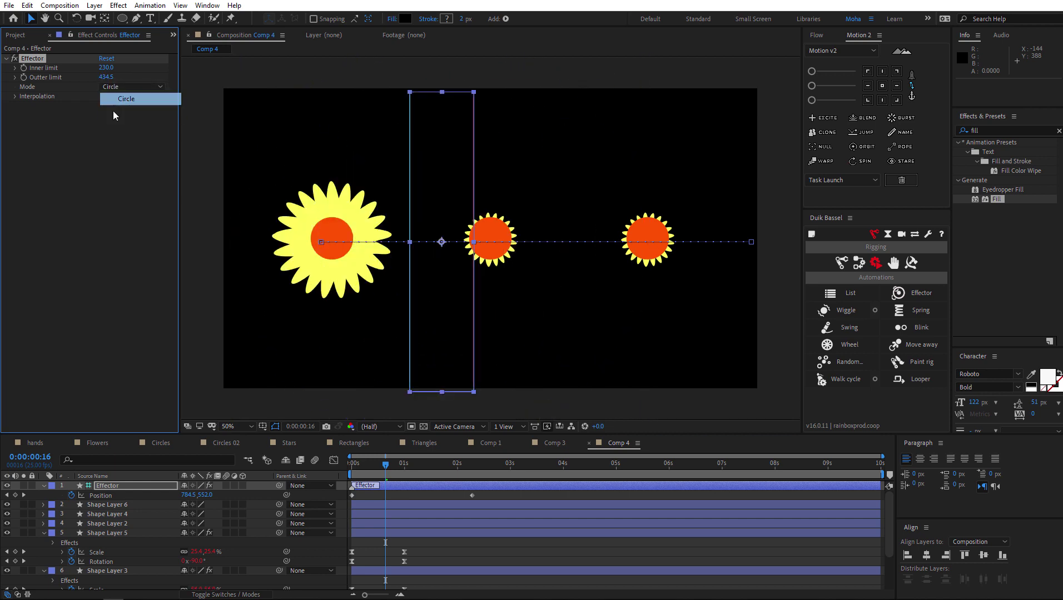
Switch the effector's interpolation type to Ping Pong and back to Transition
left_click(128, 106)
left_click(128, 131)
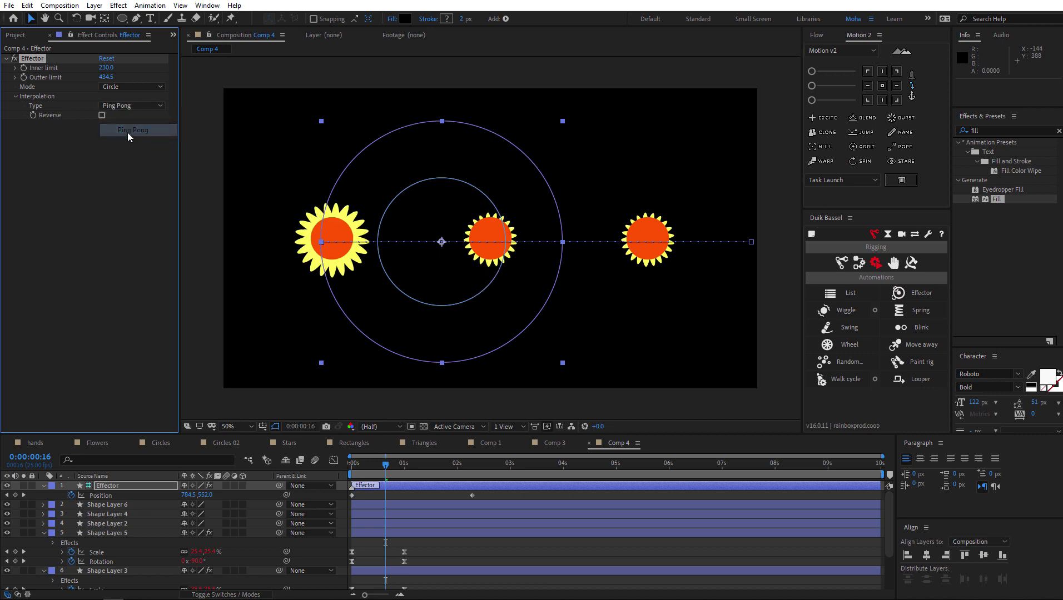
left_click(130, 106)
left_click(119, 118)
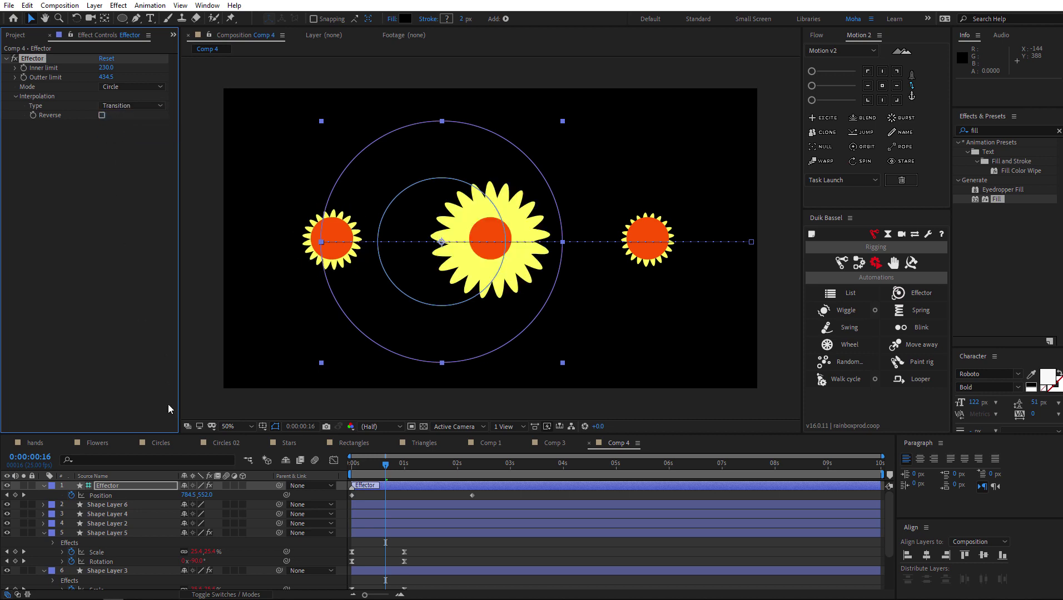
Look over the Flowers and Circles compositions and create a new 10-second composition with the HDTV 1080 25 preset
left_click(17, 35)
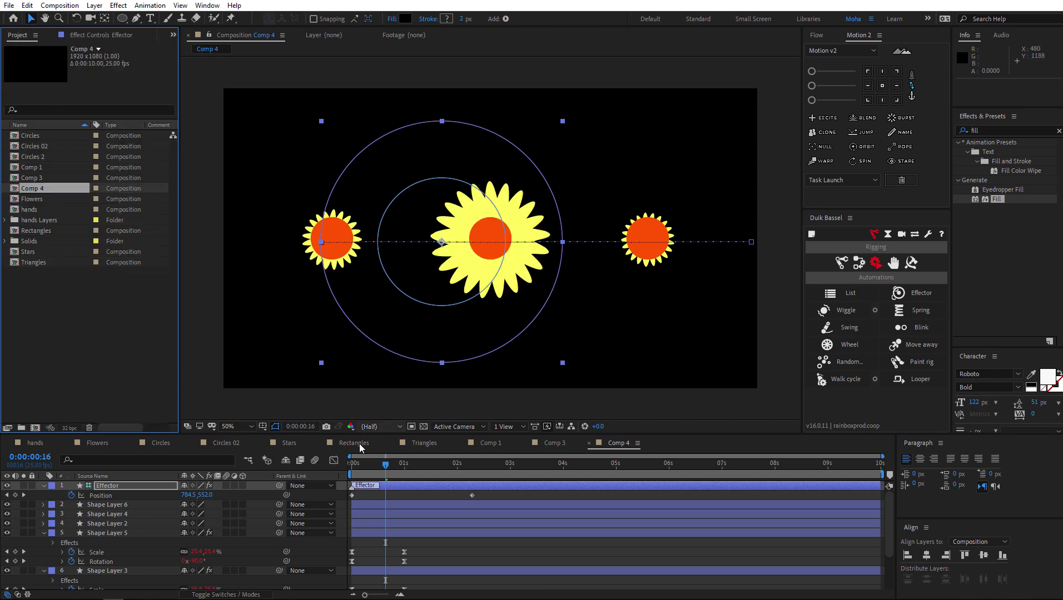
left_click(92, 442)
left_click(163, 443)
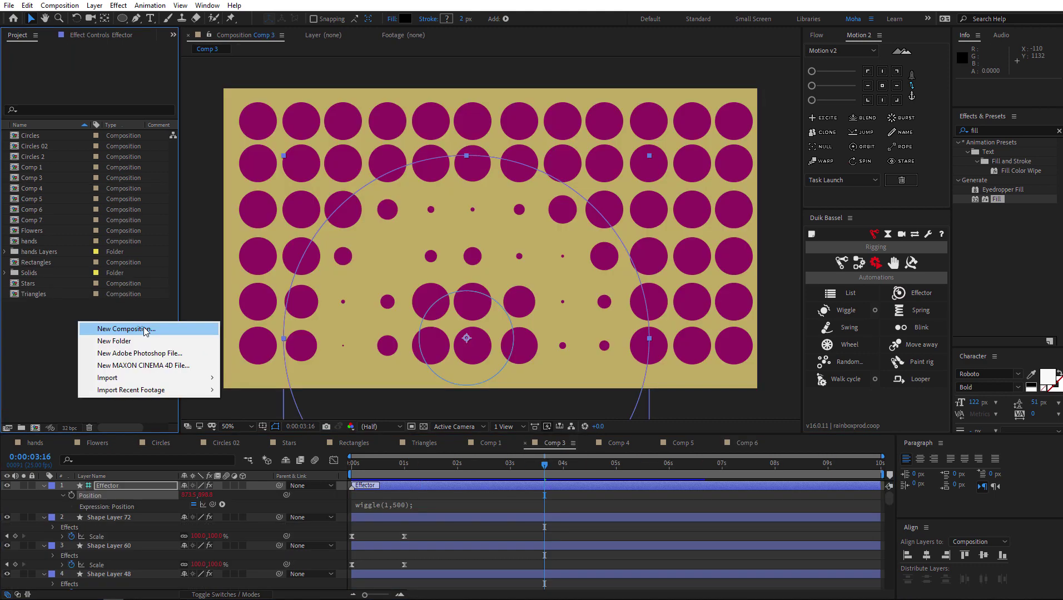
left_click(146, 330)
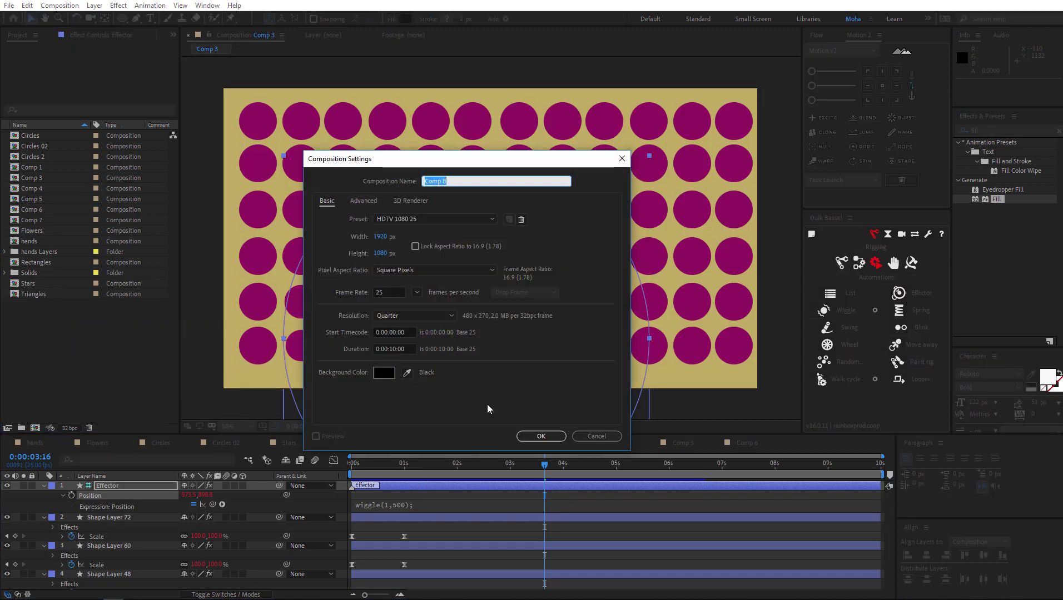
left_click(543, 435)
Draw an orange circle about 150 px across near the middle of the composition and center its anchor point
left_click(122, 18)
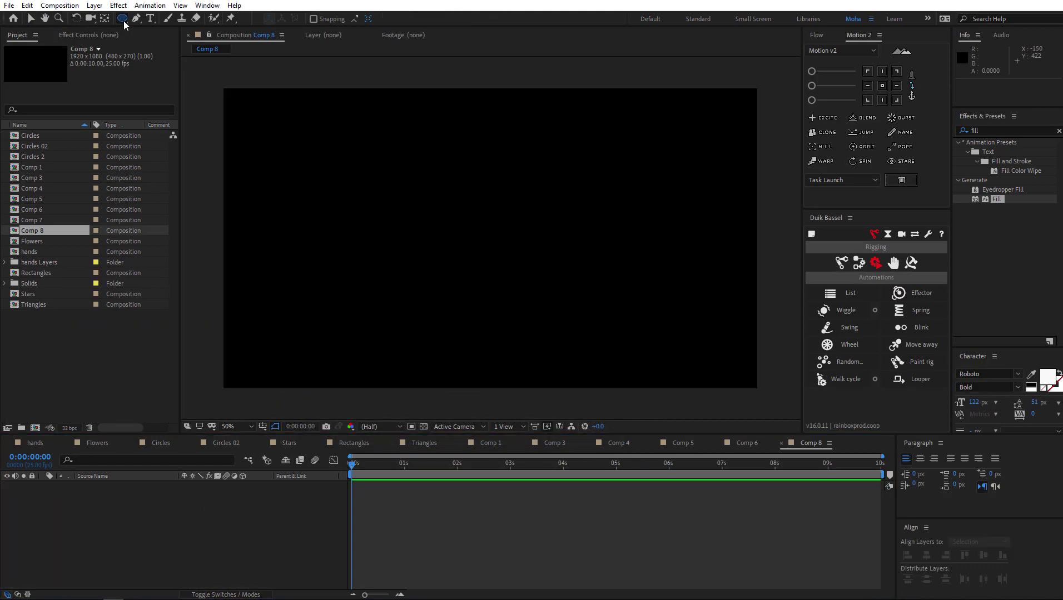
left_click_drag(470, 206, 512, 250)
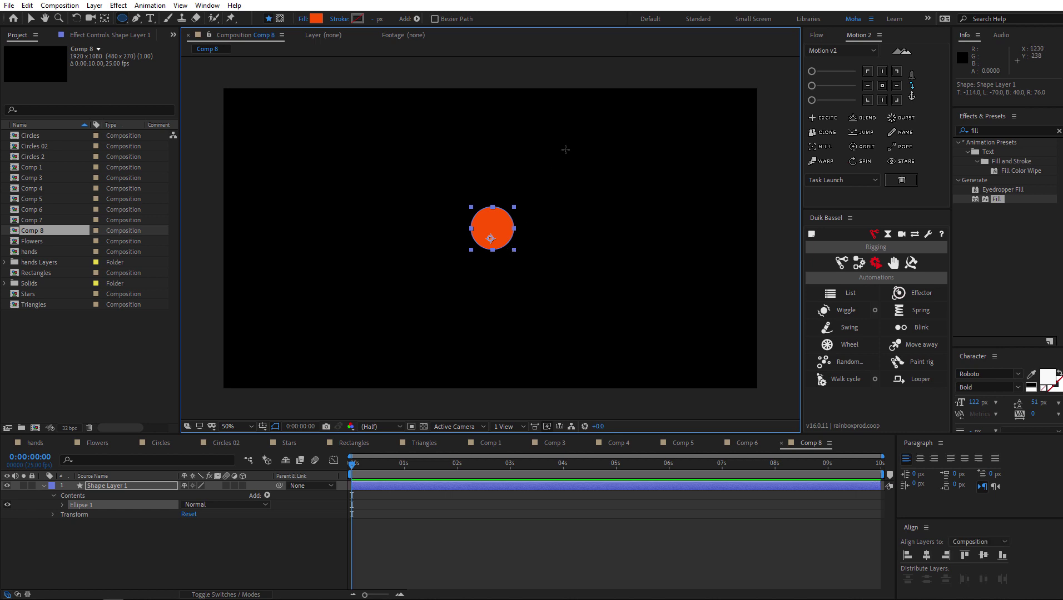
key("y")
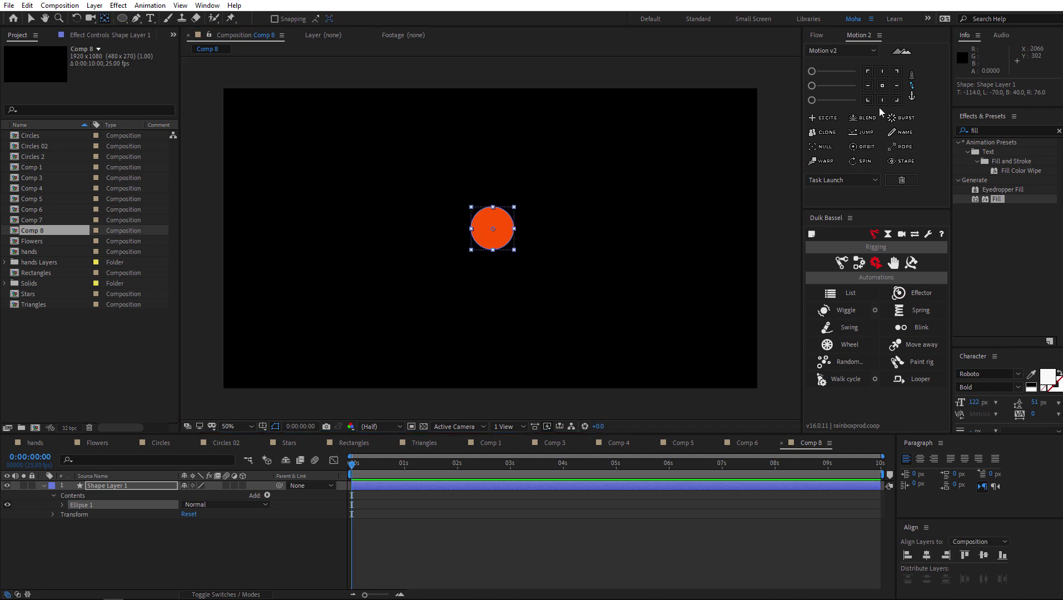
left_click(882, 88)
Keyframe the circle's Scale from 0% at 0 seconds to 100% at 0:00:01:00 and preview the animation
left_click(123, 486)
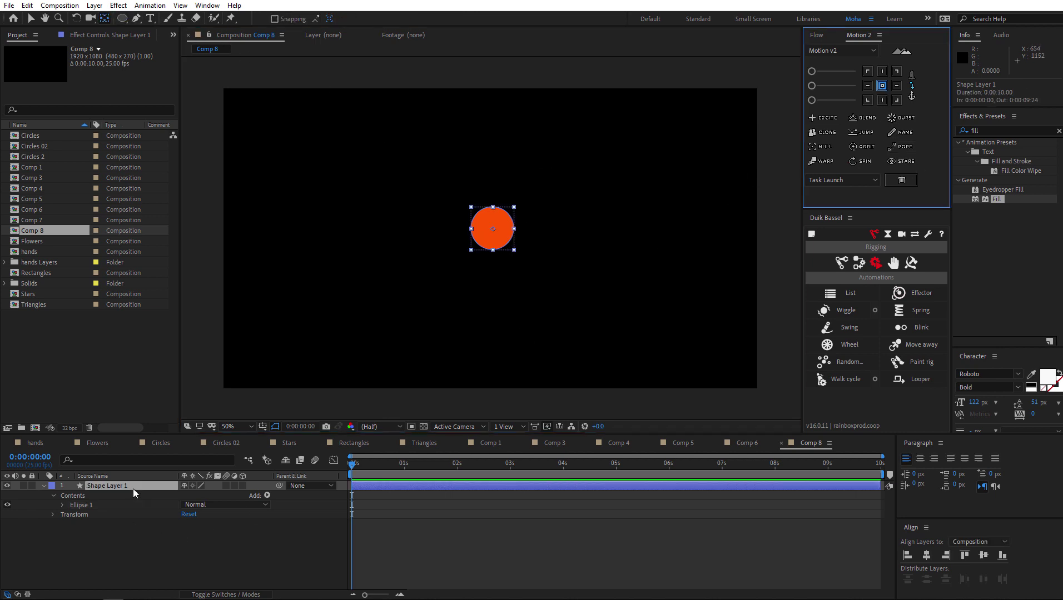
left_click_drag(351, 465, 404, 466)
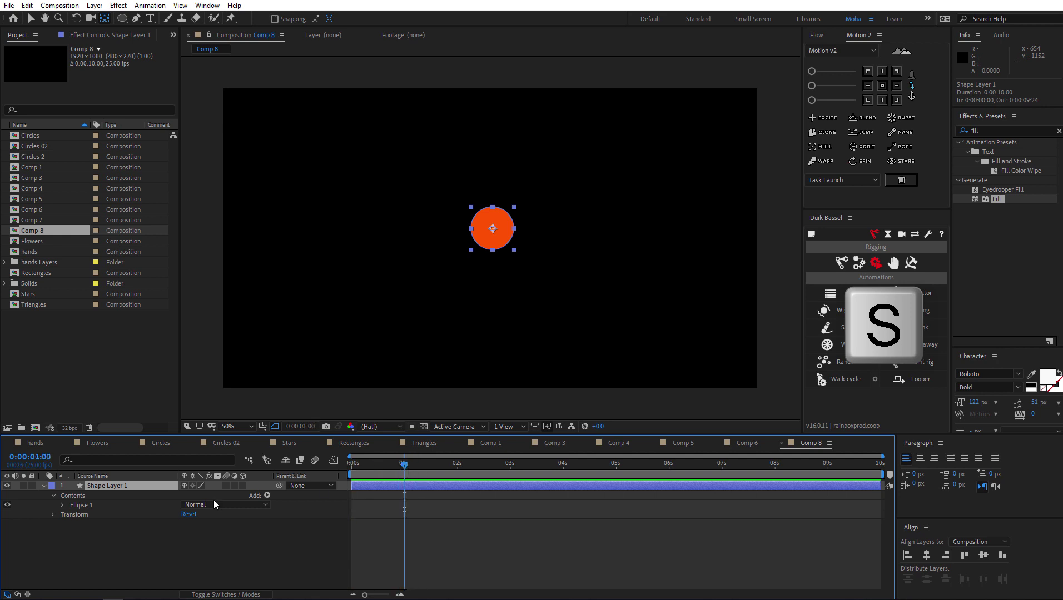
key("s")
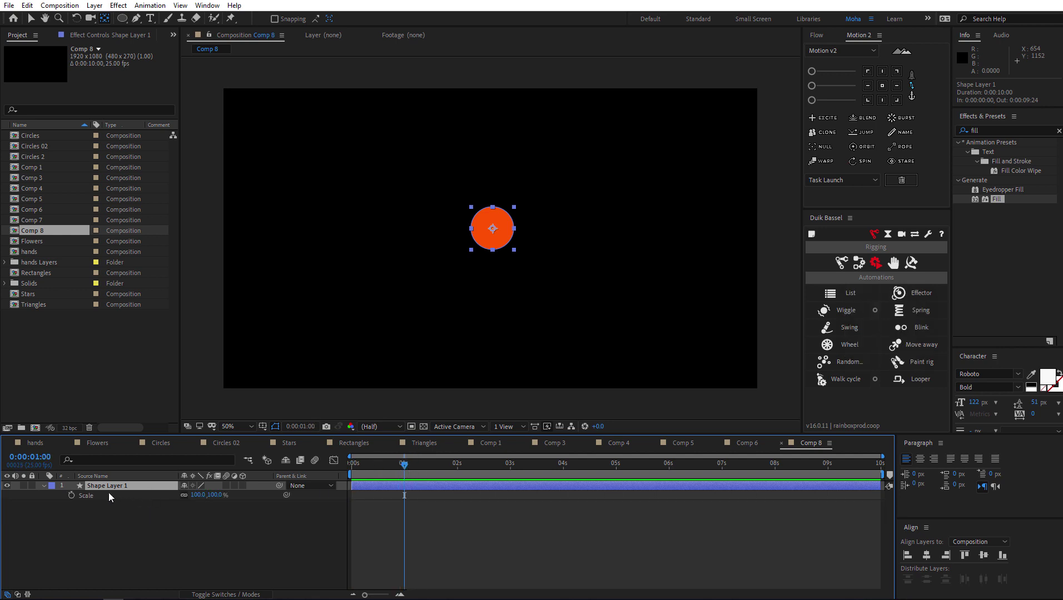
left_click(72, 496)
key("Home")
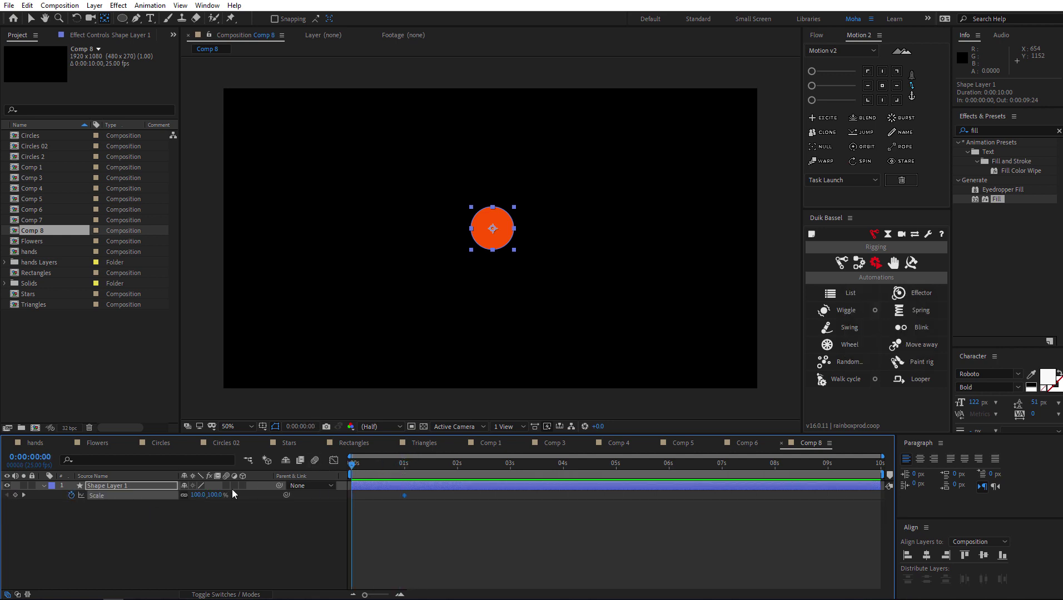
left_click(216, 496)
type("0")
key("Return")
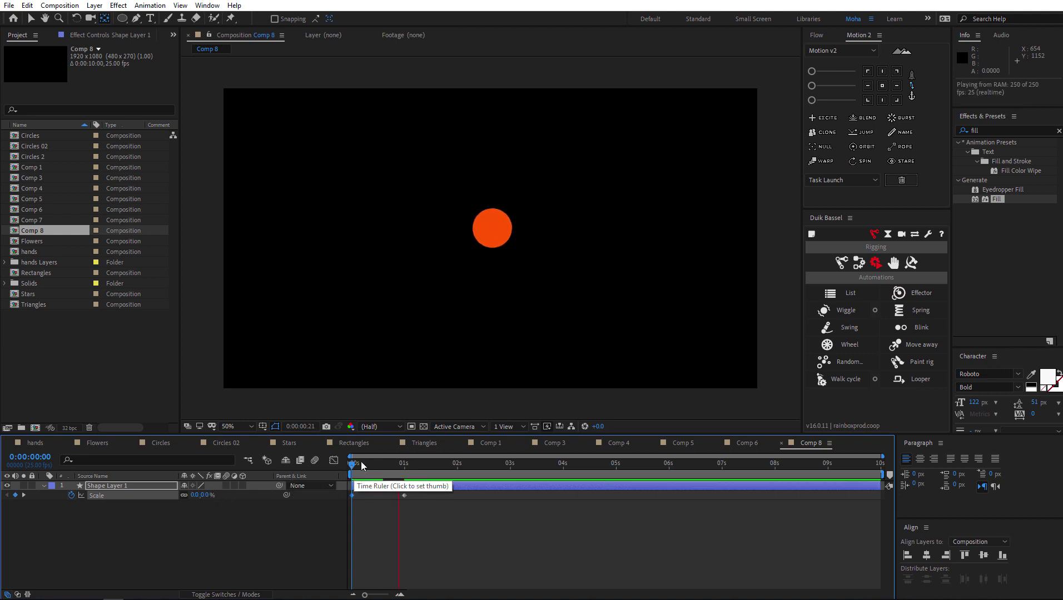
Move the 100% Scale keyframe to 0:00:00:13, apply Easy Ease to both Scale keyframes and preview the result
left_click(425, 503)
left_click_drag(405, 494, 380, 492)
key("Home")
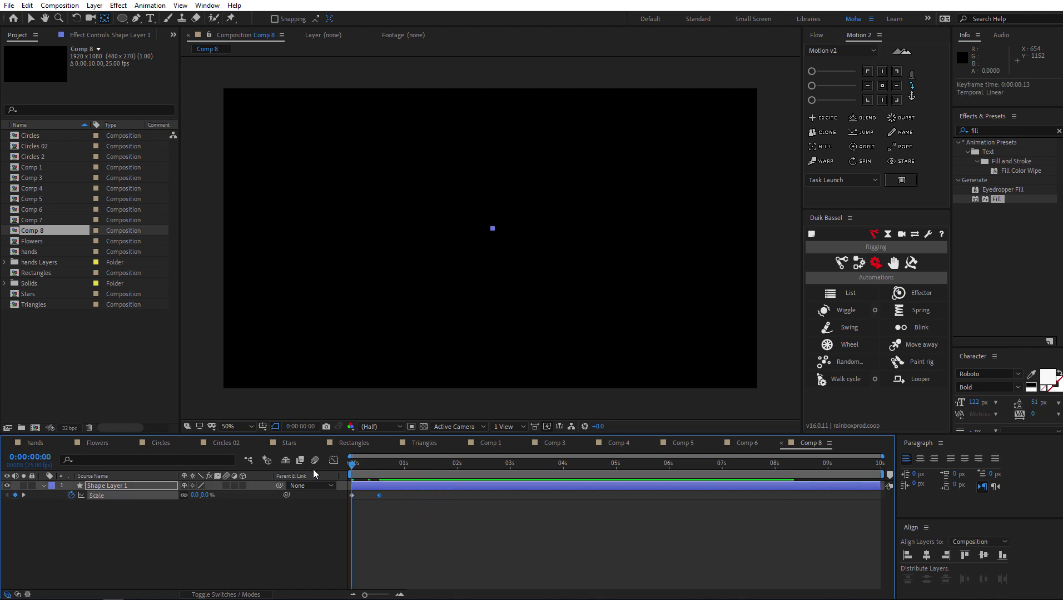
right_click(378, 496)
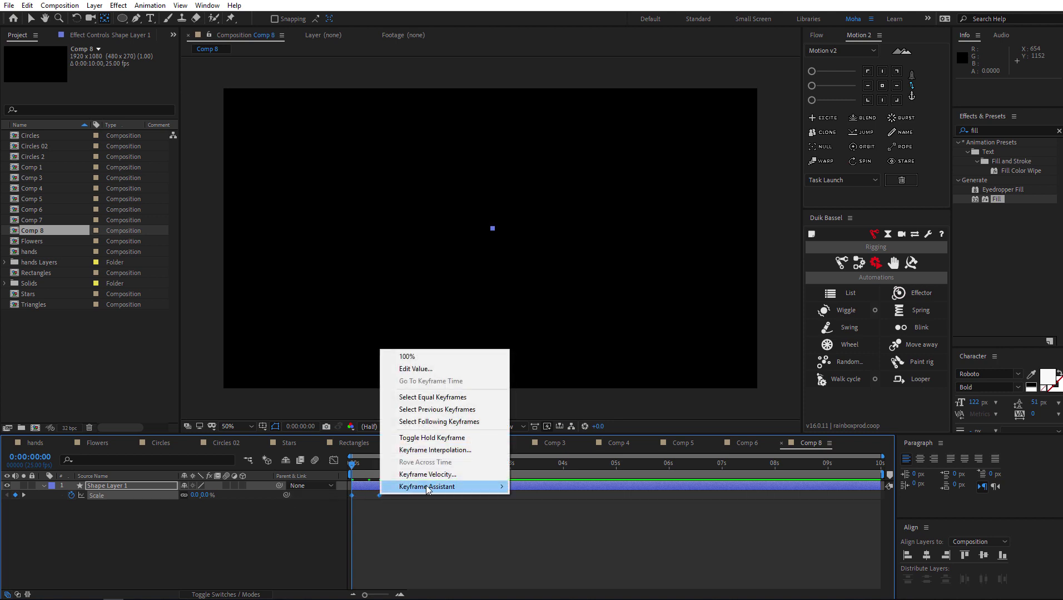
mouse_move(415, 484)
left_click(556, 413)
left_click(367, 523)
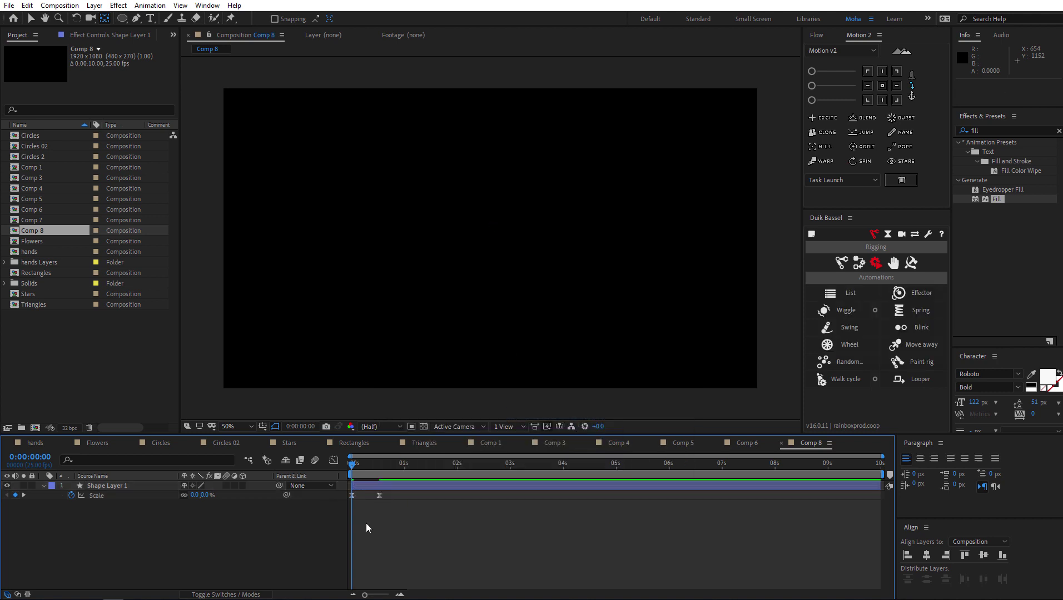
key("space")
key("space")
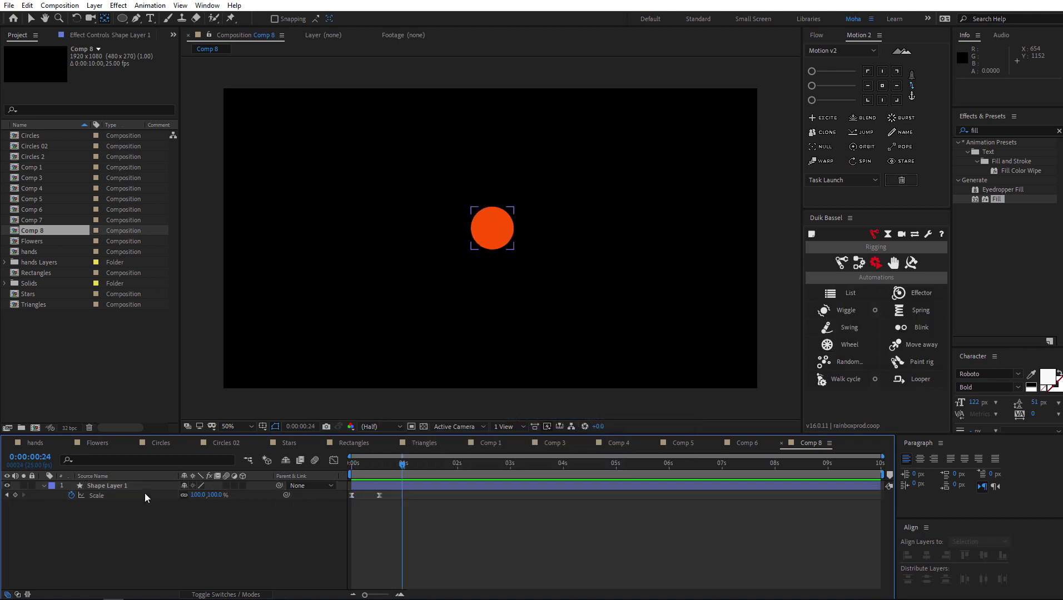
Move the circle to the composition's upper-left corner and duplicate it into an evenly spaced row of ten circles
left_click(143, 490)
left_click(30, 19)
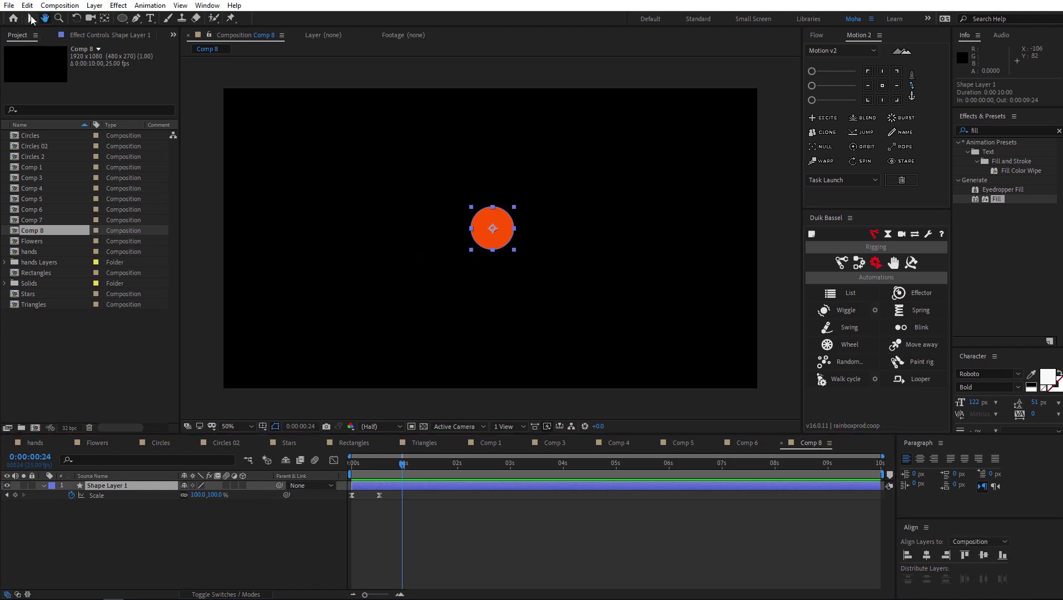
mouse_move(497, 224)
left_mouse_down()
mouse_move(263, 119)
mouse_move(365, 118)
left_mouse_up()
key("ctrl+d")
key("ctrl+d")
left_click_drag(220, 171, 605, 115)
key("ctrl+d")
key("ctrl+d")
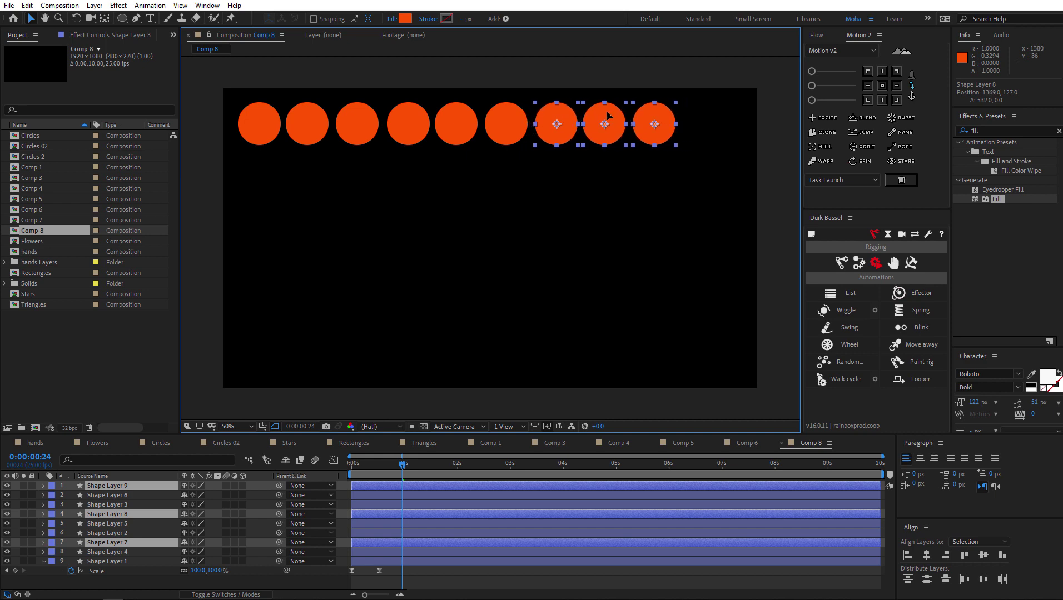
left_click_drag(700, 71, 709, 118)
key("ctrl+d")
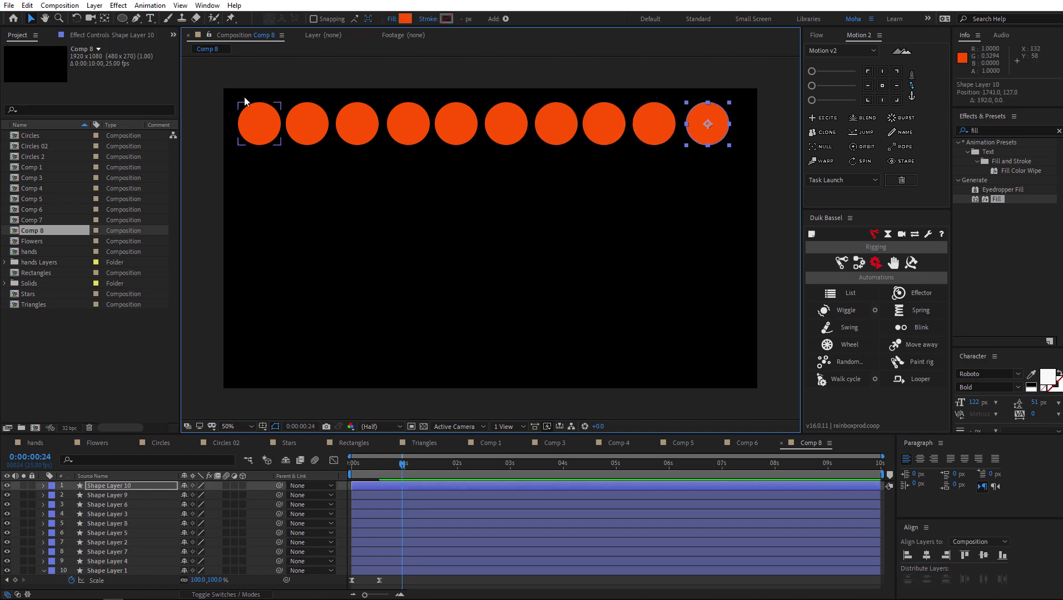
Duplicate the row of ten circles downward until five rows fill the composition, and deselect everything
left_click_drag(225, 87, 795, 170)
key("ctrl+d")
left_click_drag(573, 139, 551, 338)
key("ctrl+d")
key("ctrl+d")
key("ctrl+d")
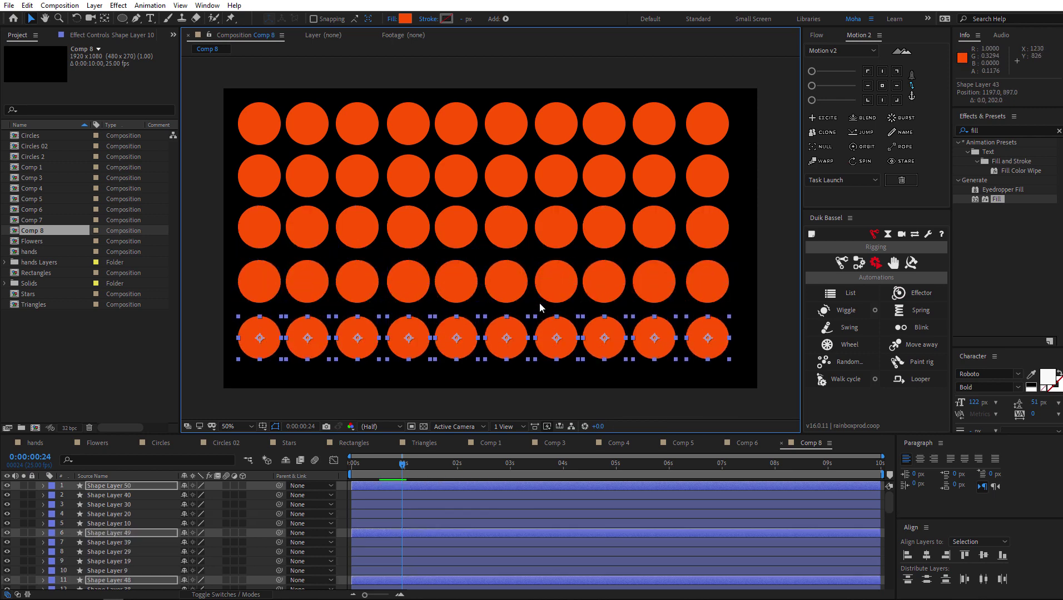
left_click(199, 86)
key("comma")
key("period")
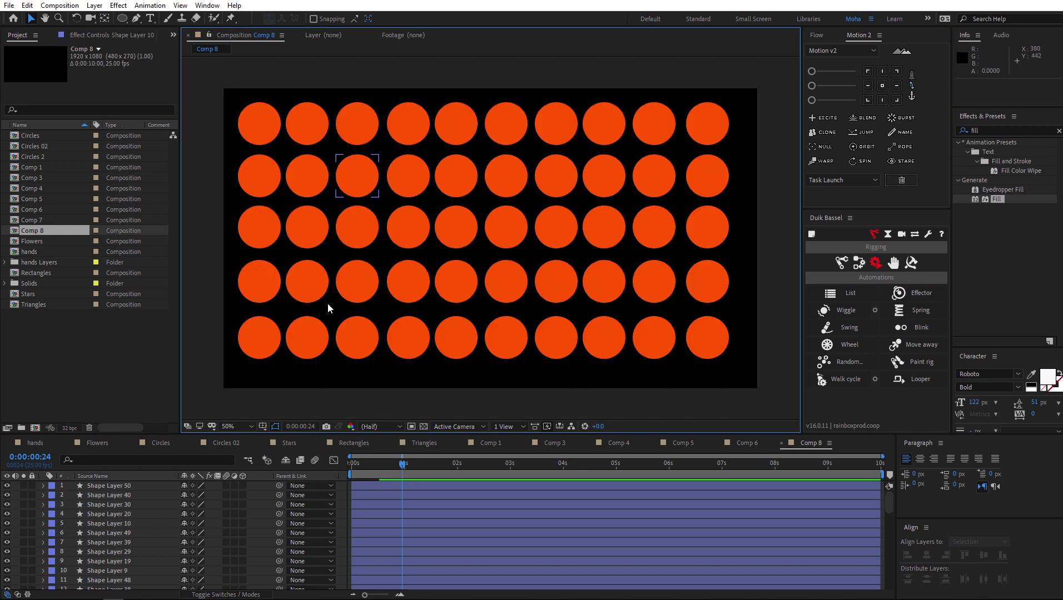
Switch the composition's preview resolution between Quarter and Full, leaving it at Quarter
left_click(259, 123)
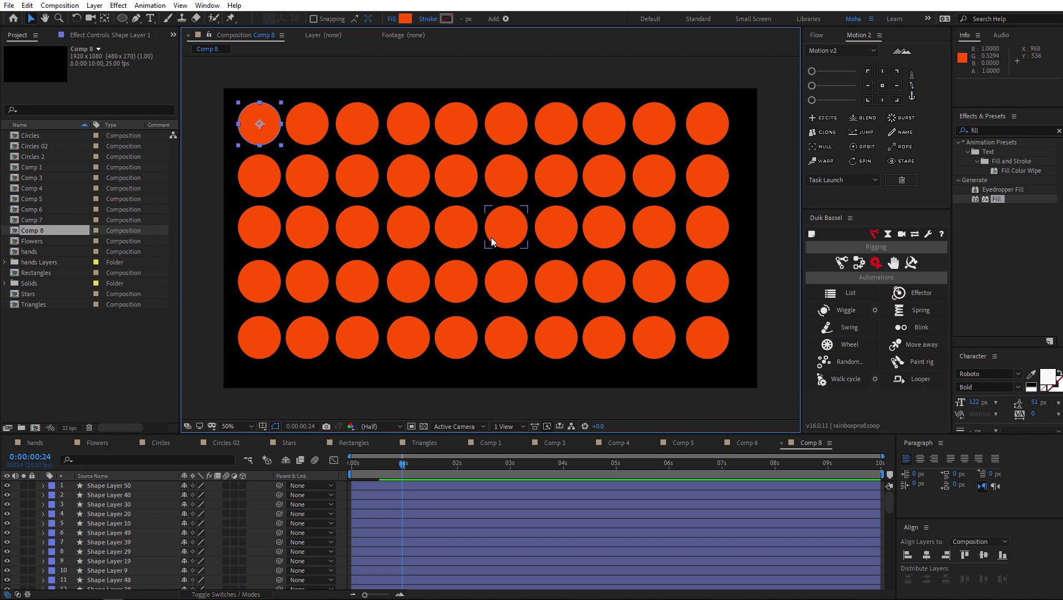
left_click(390, 427)
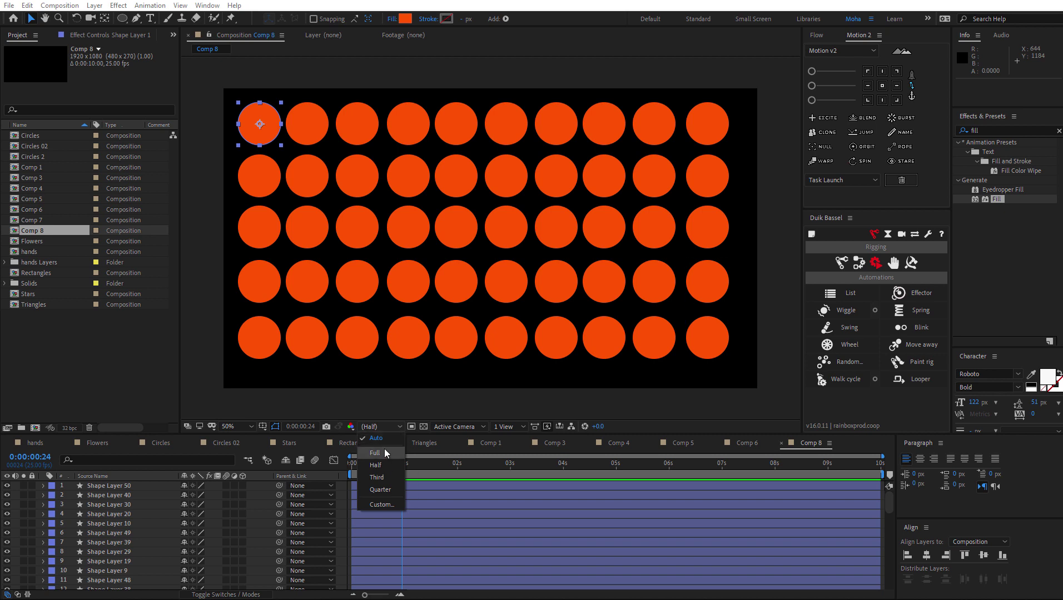
left_click(383, 489)
left_click(378, 427)
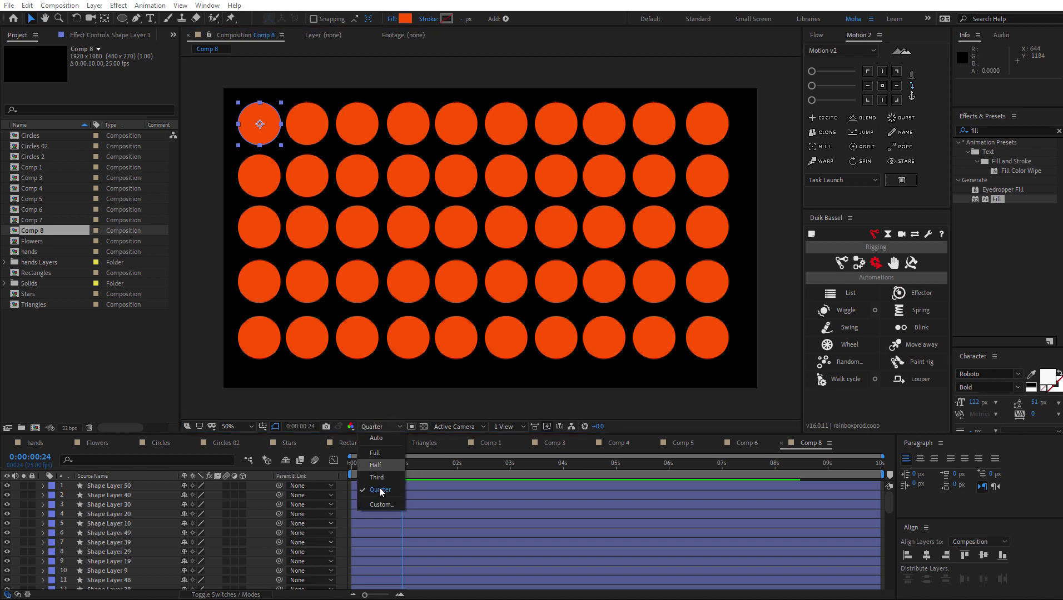
left_click(382, 453)
left_click(381, 426)
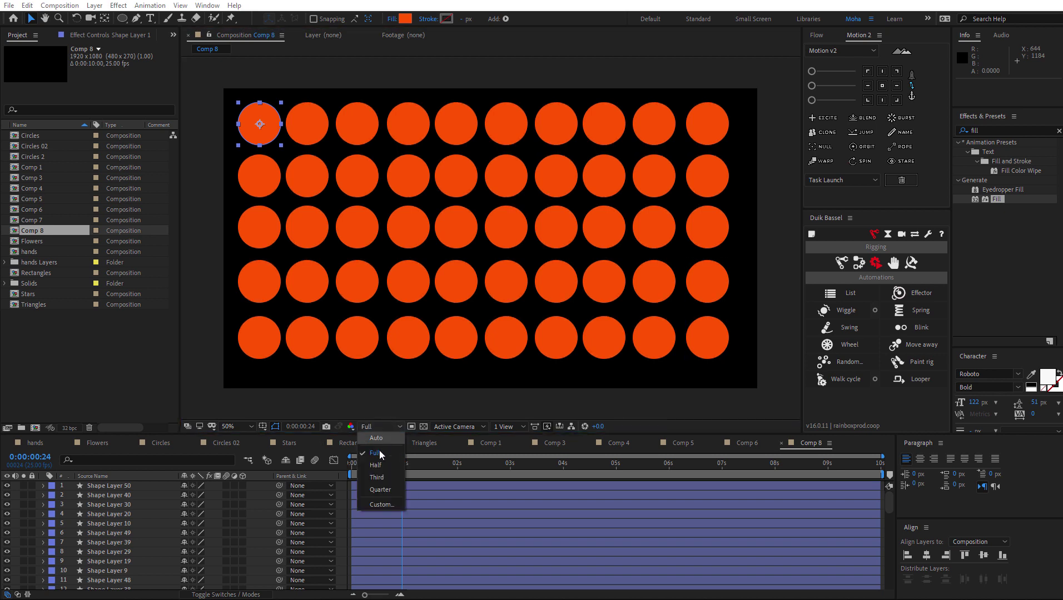
left_click(382, 490)
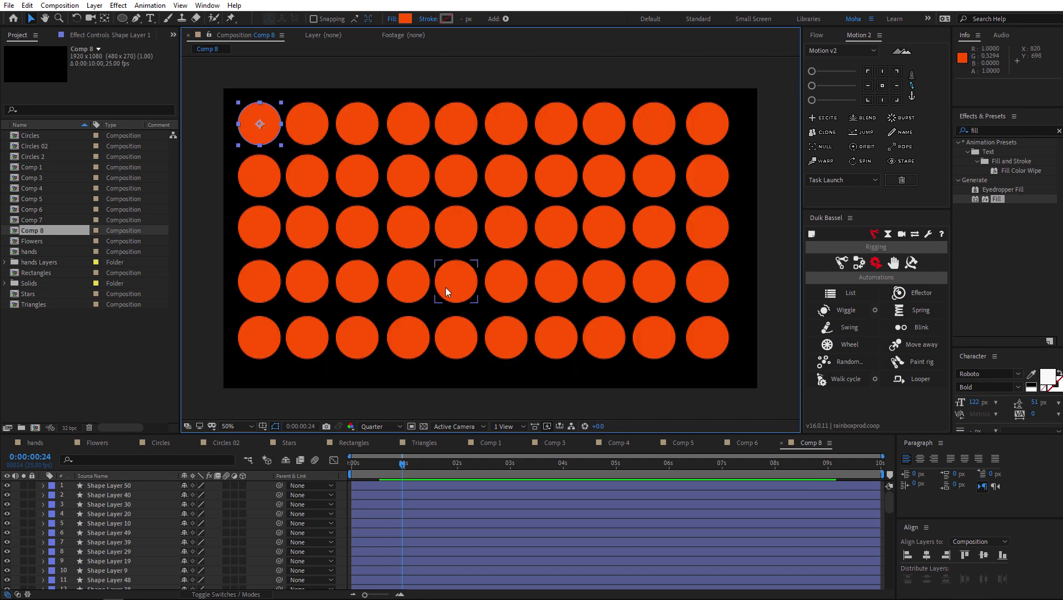
Select the keyframed Scale property of all 50 circle layers and add a Duik Effector to them
left_click(124, 484)
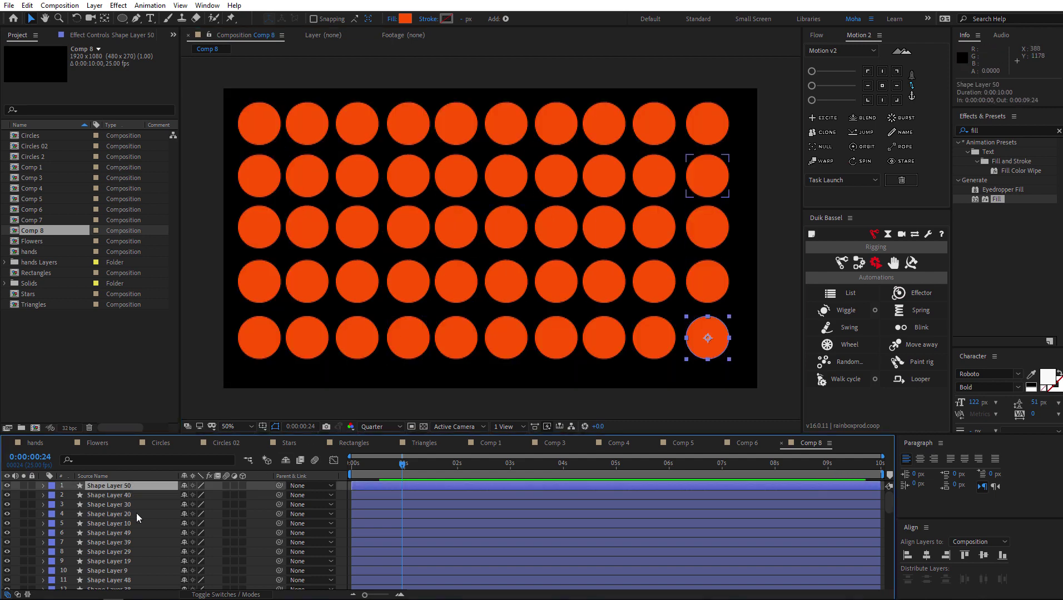
key("ctrl+a")
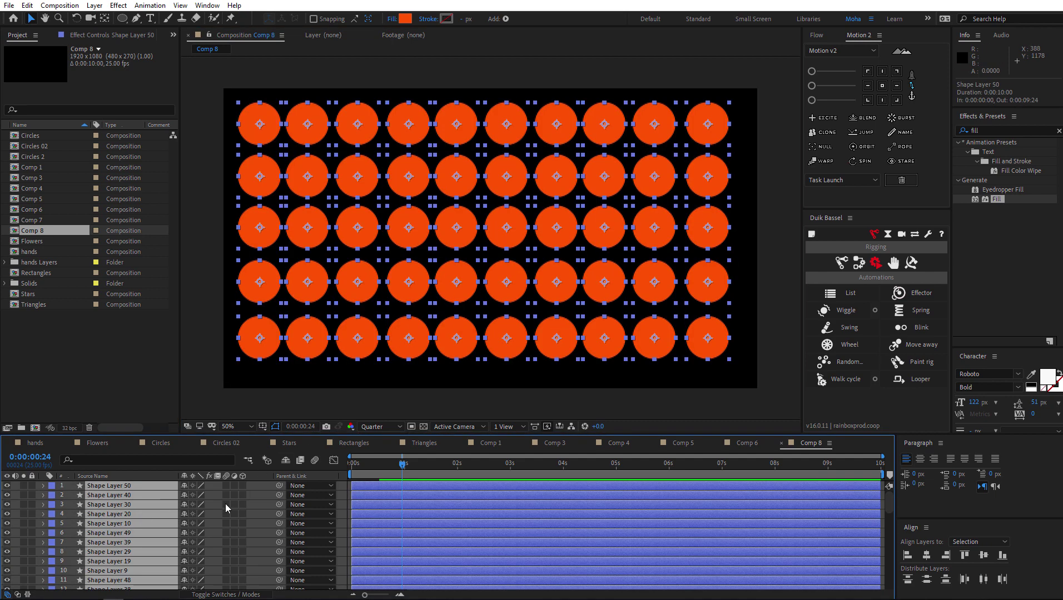
key("u")
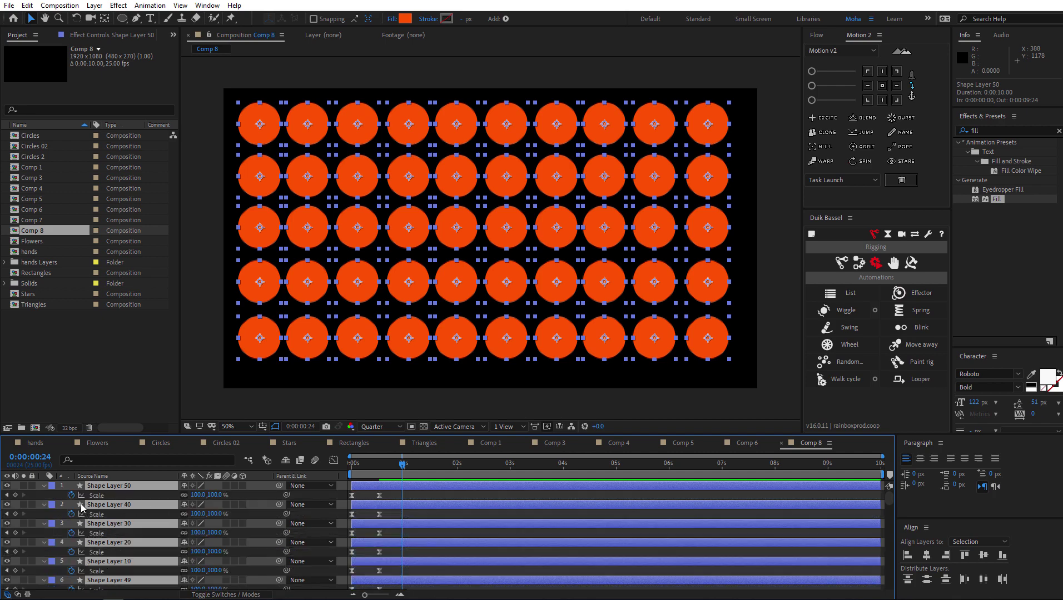
left_click_drag(56, 499, 178, 588)
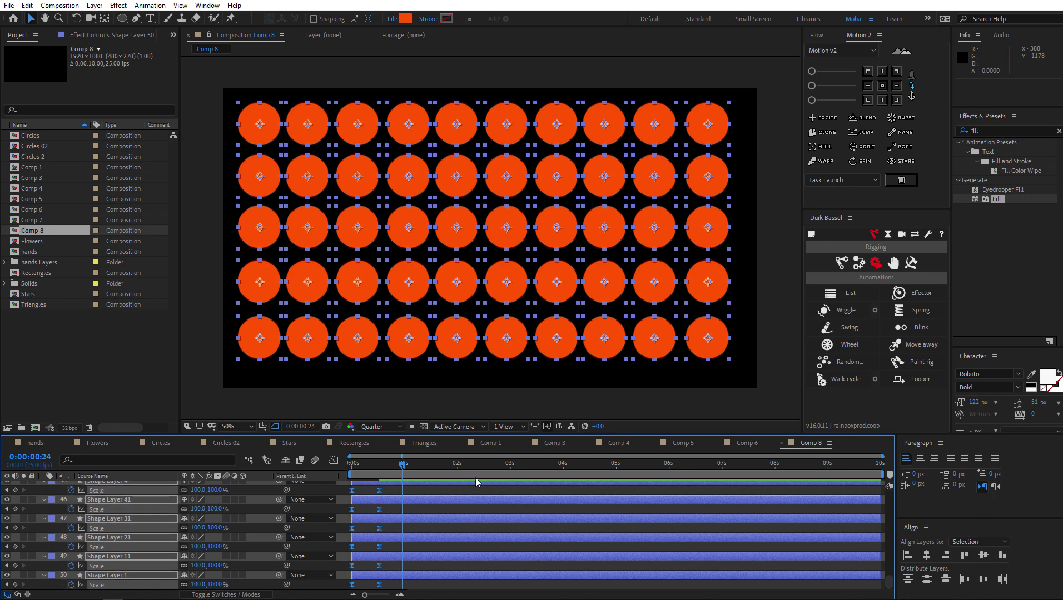
left_click(912, 293)
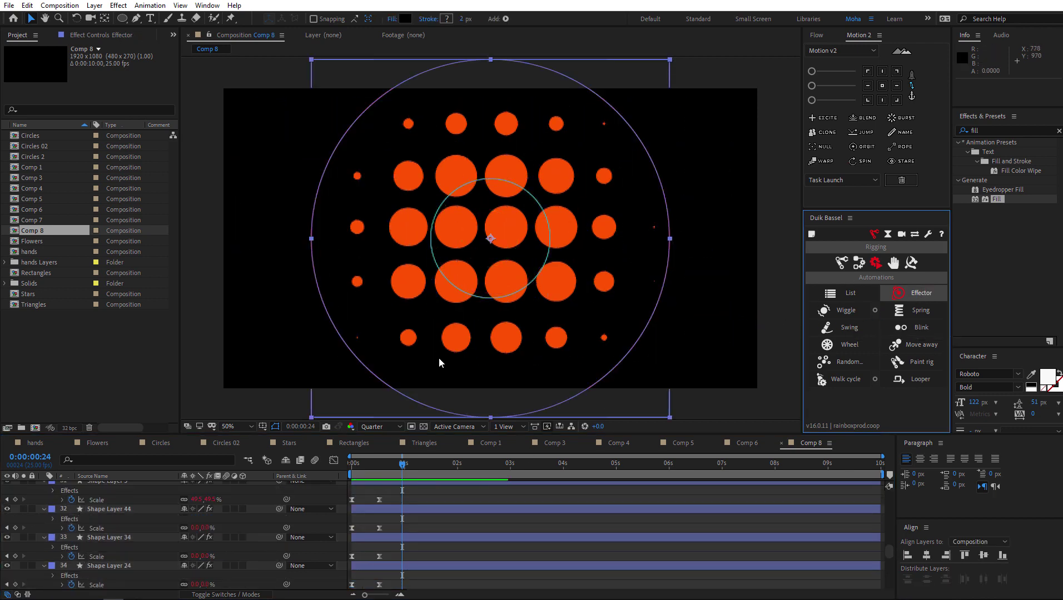
Reveal the Effector layer's Position property and add a wiggle(1,400) expression to it
scroll(222, 513, "up", 10)
scroll(226, 499, "up", 6)
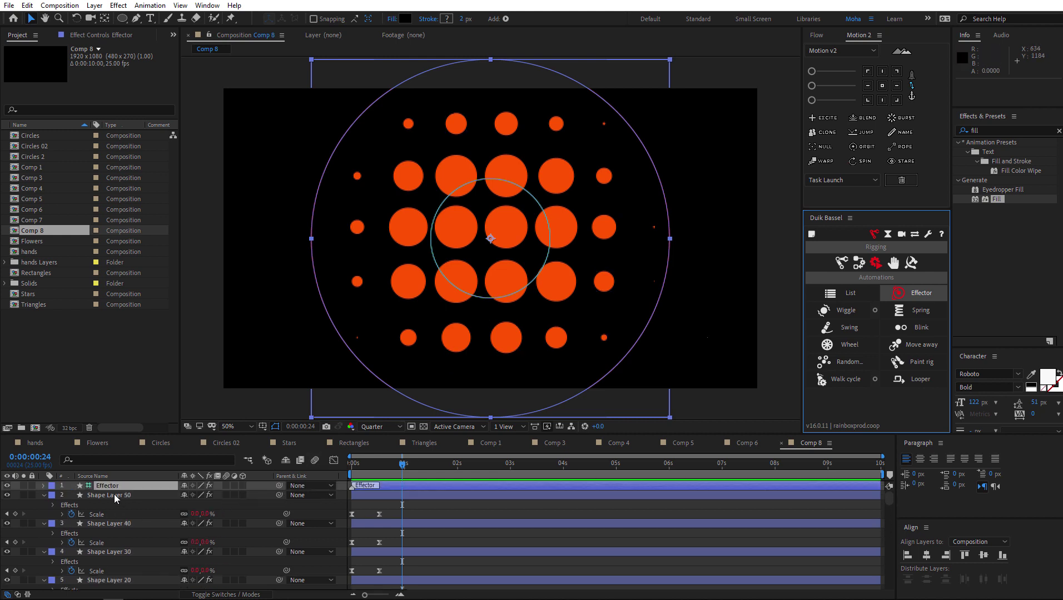
left_click_drag(310, 383, 289, 413)
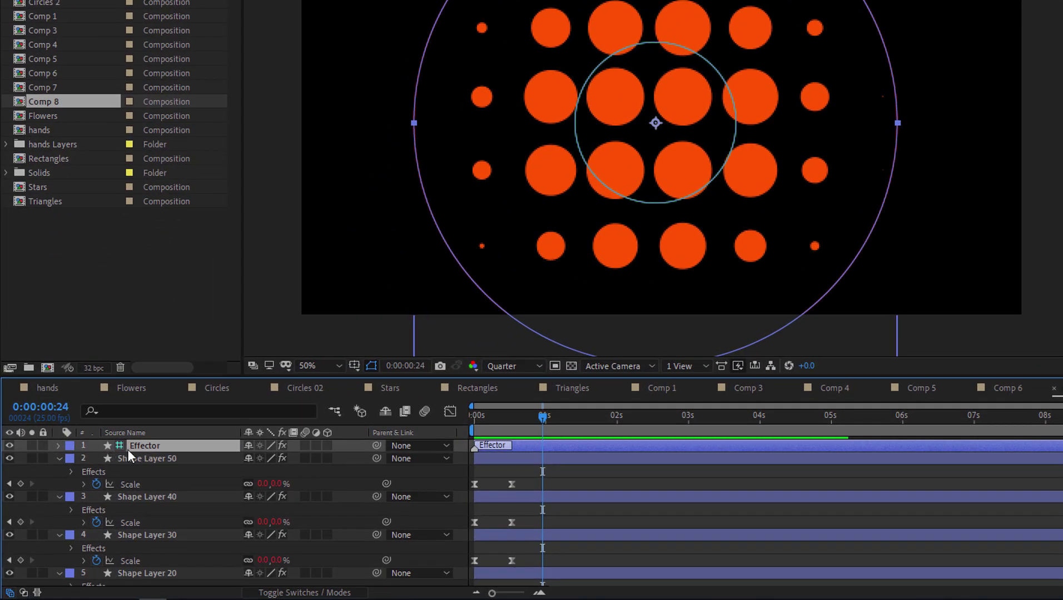
key("p")
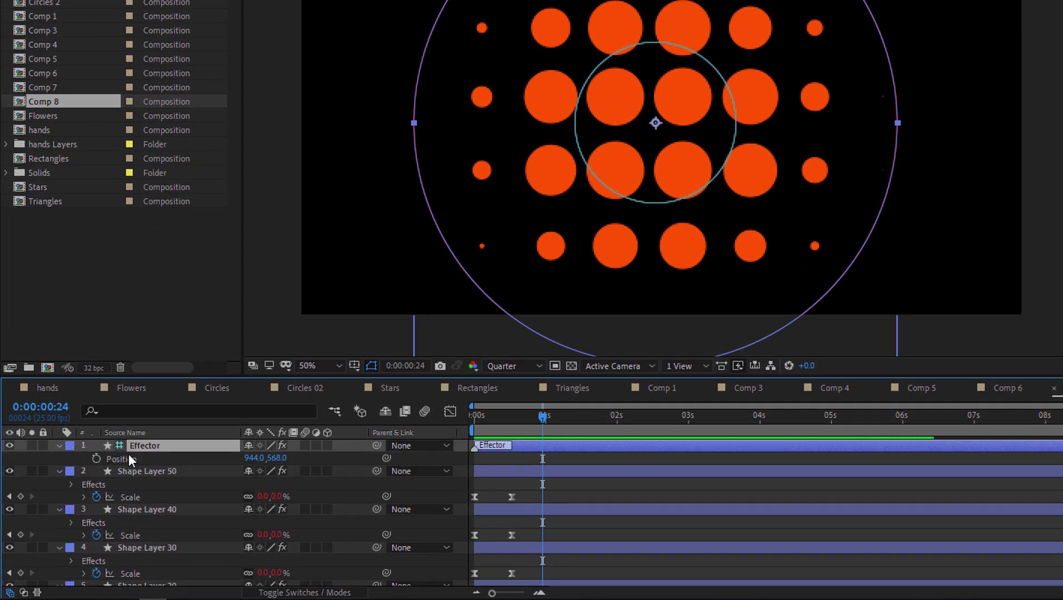
left_click(96, 459, "alt")
type("w")
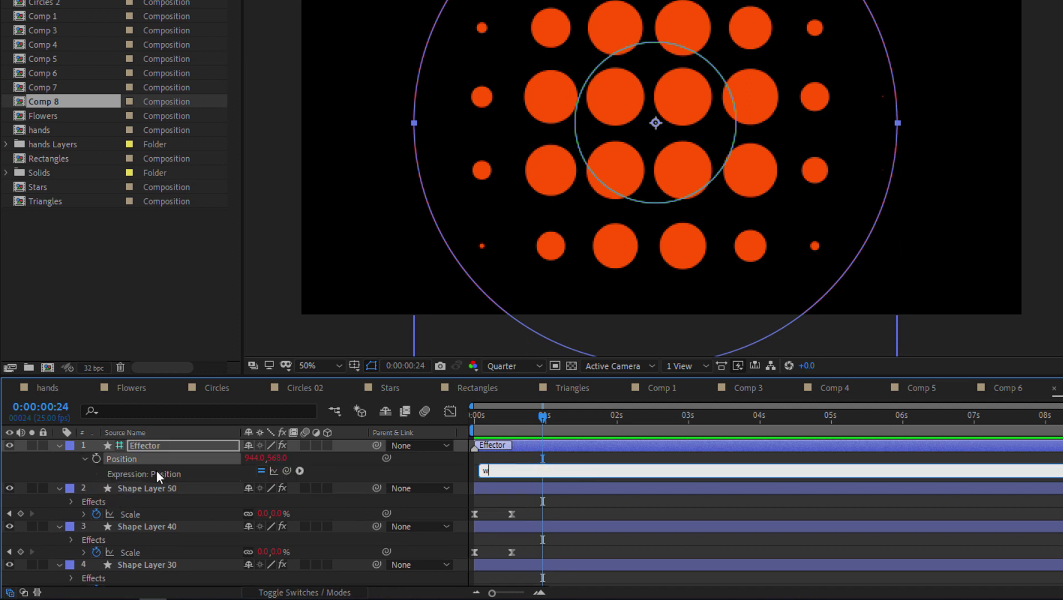
type("iggle(1,400")
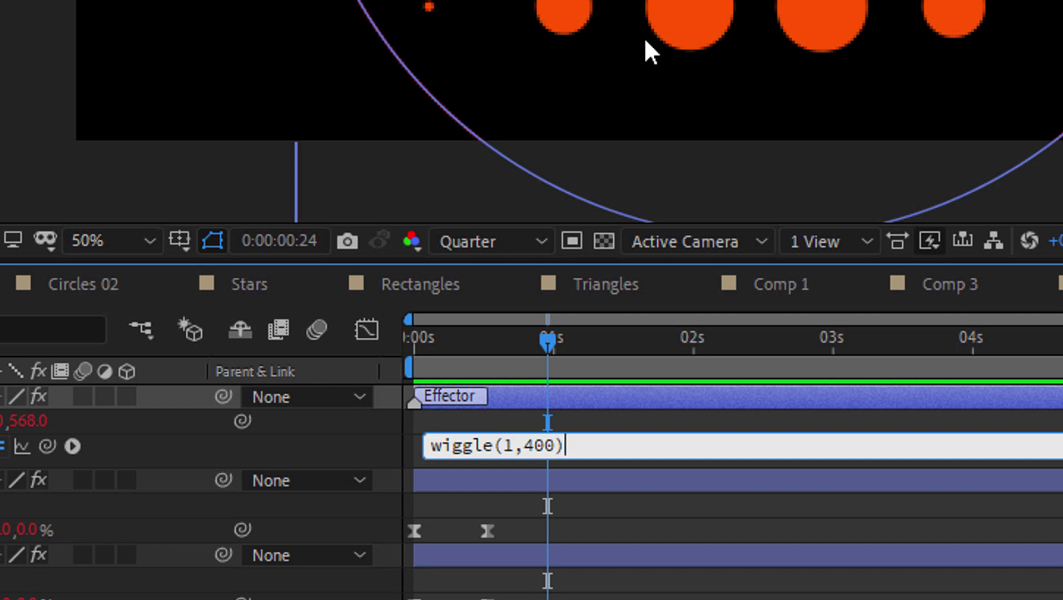
type("l")
key("KP_Enter")
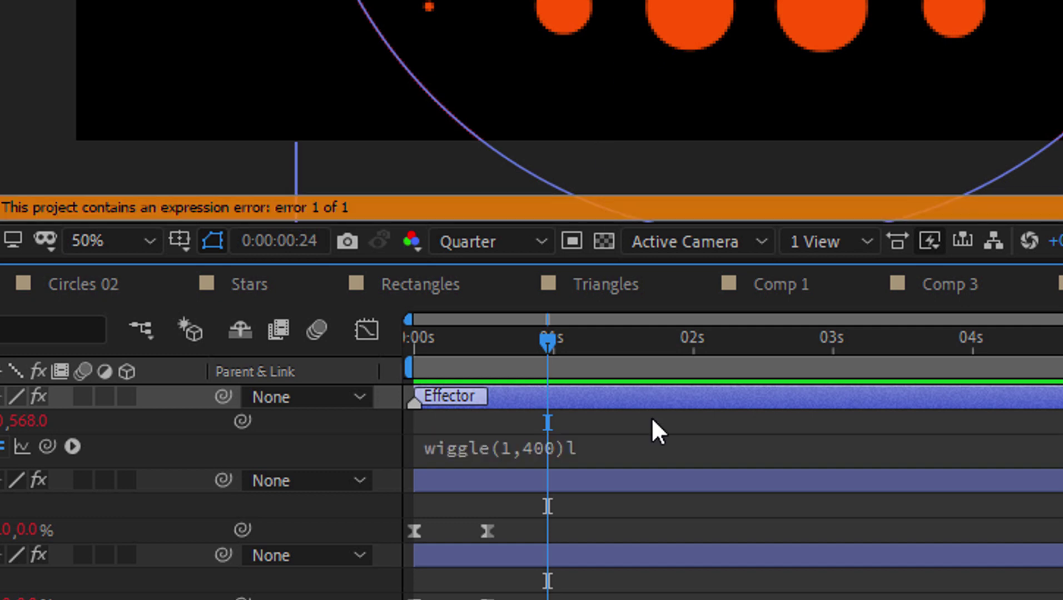
Correct the Effector's Position expression to read wiggle(1,400); with no stray character at the end
left_click(591, 446)
left_click(610, 442)
key("BackSpace")
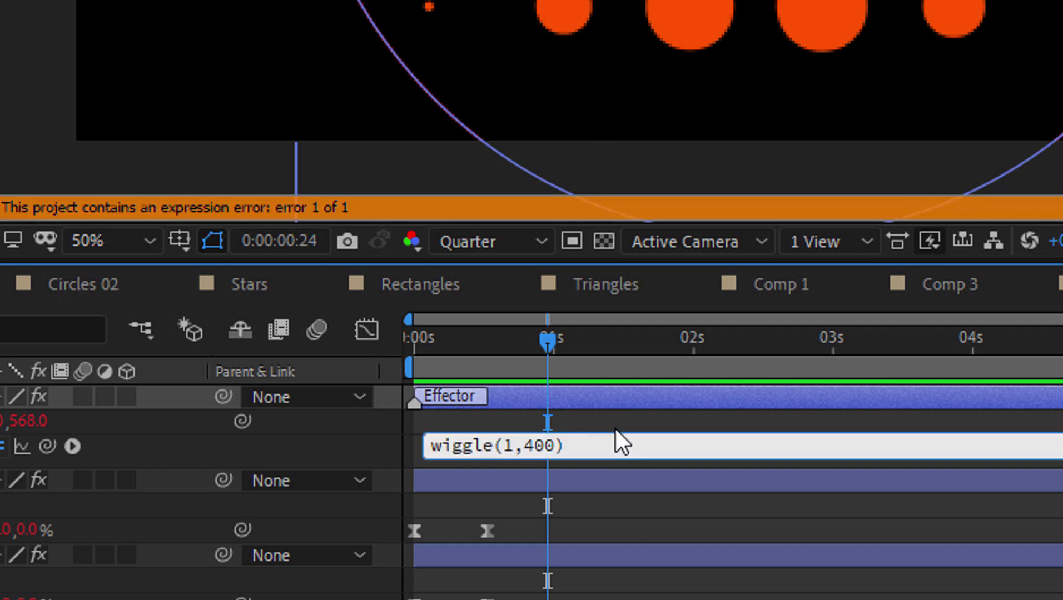
type(".")
key("BackSpace")
type(";")
key("Return")
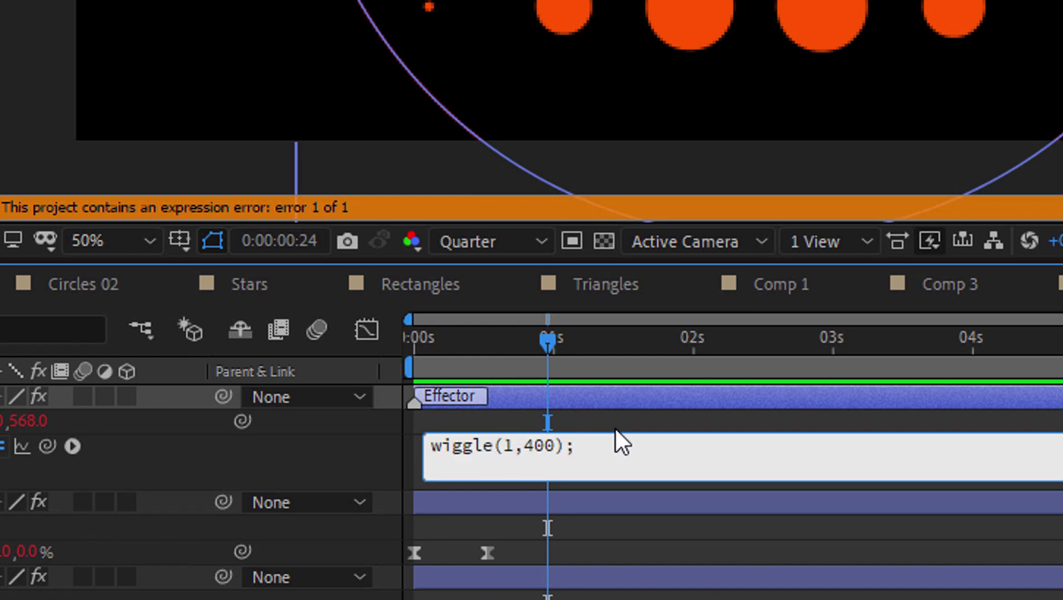
left_click(616, 430)
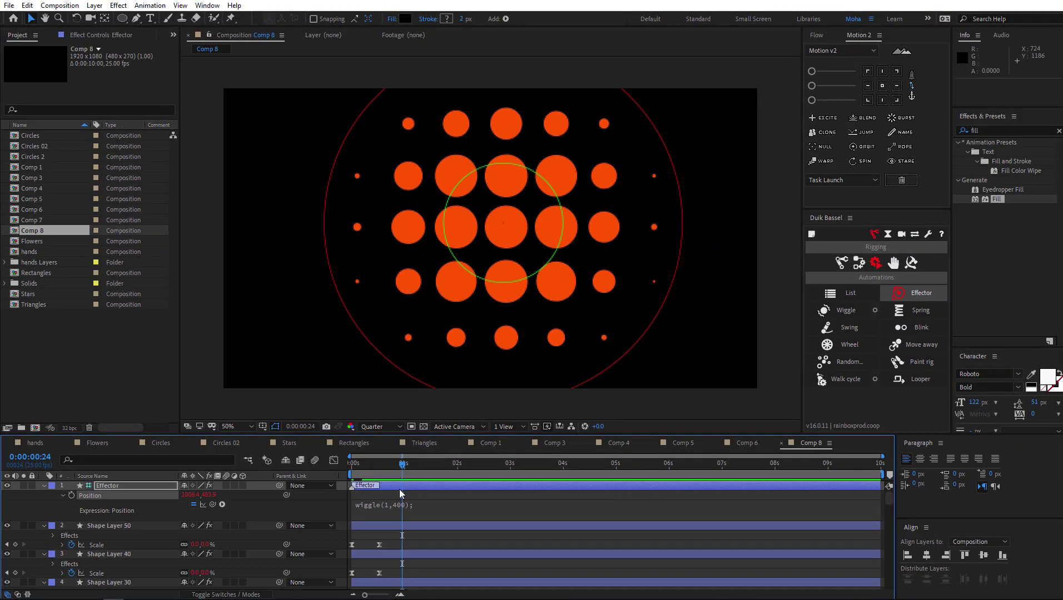
Change the Effector's Position expression to wiggle(1,800); and preview the circle grid animation
key("space")
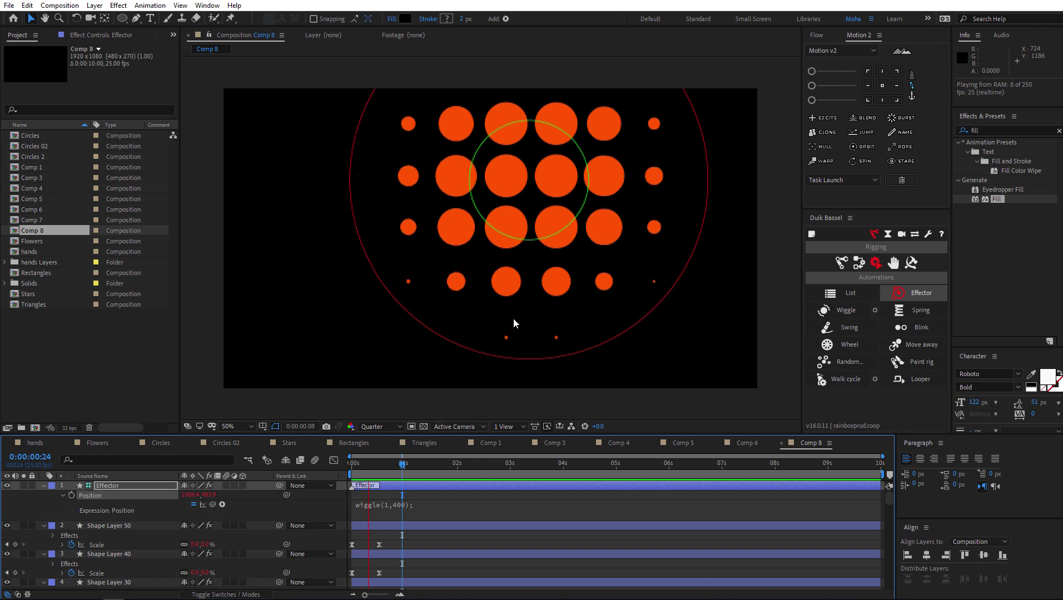
left_click(394, 505)
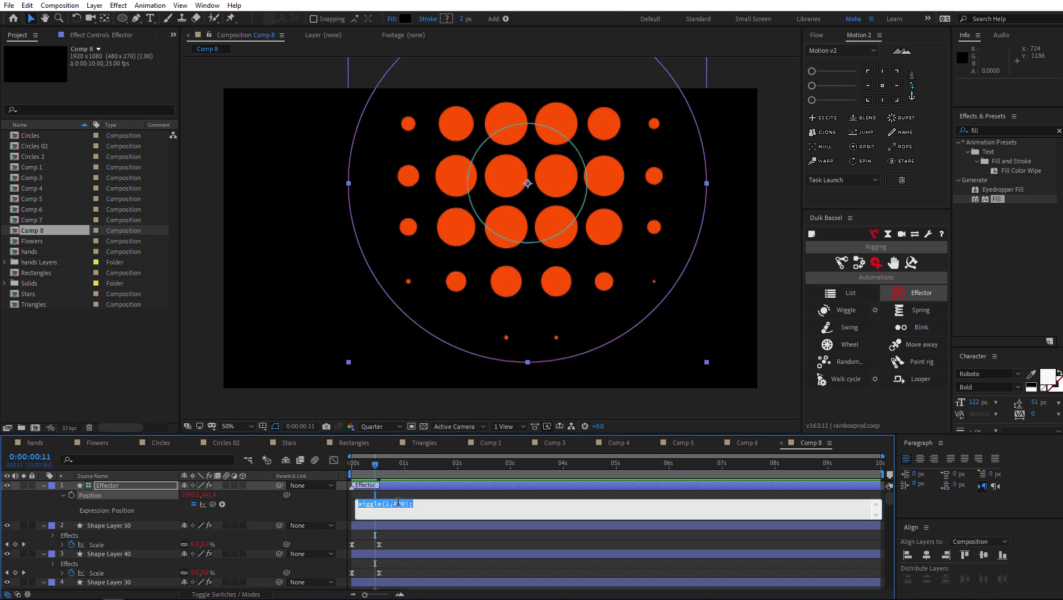
left_click_drag(398, 504, 394, 503)
key("KP_Enter")
key("space")
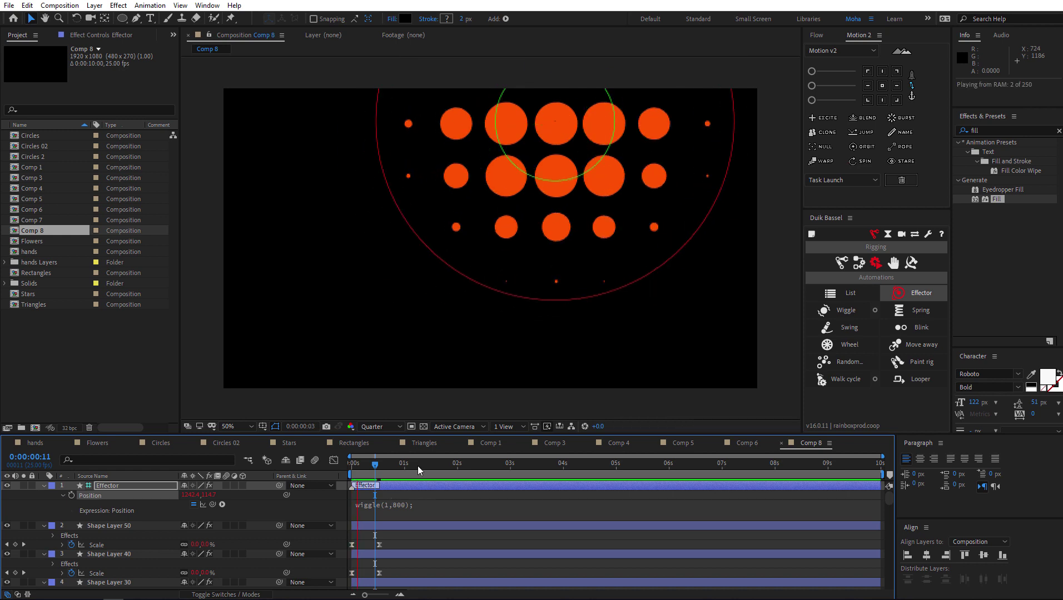
key("space")
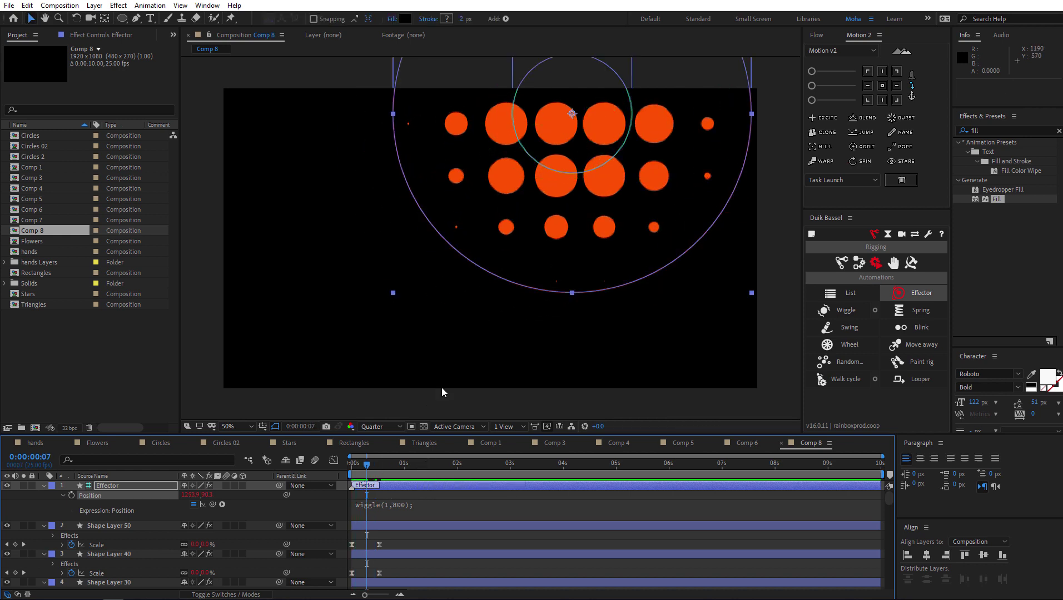
left_click_drag(382, 469, 431, 462)
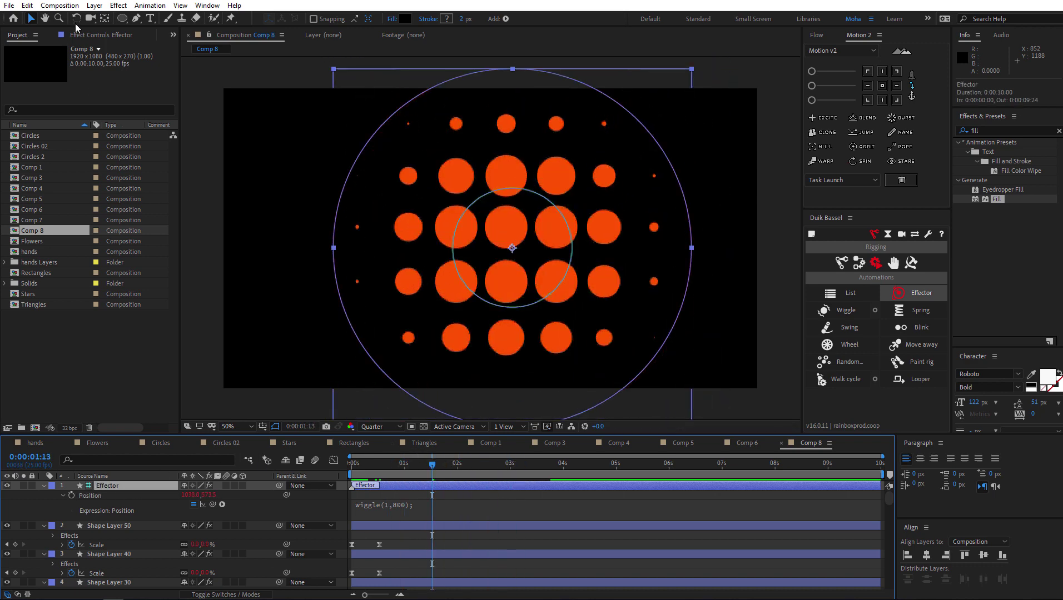
Set the interpolation type of the Effector effect to Ping Pong
left_click(109, 35)
left_click(134, 87)
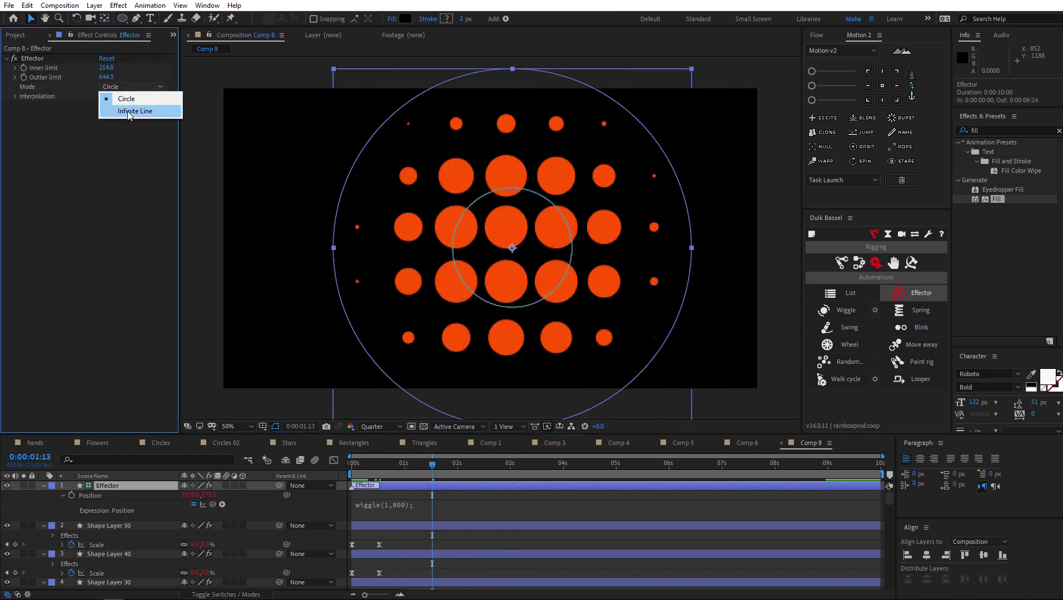
left_click(17, 96)
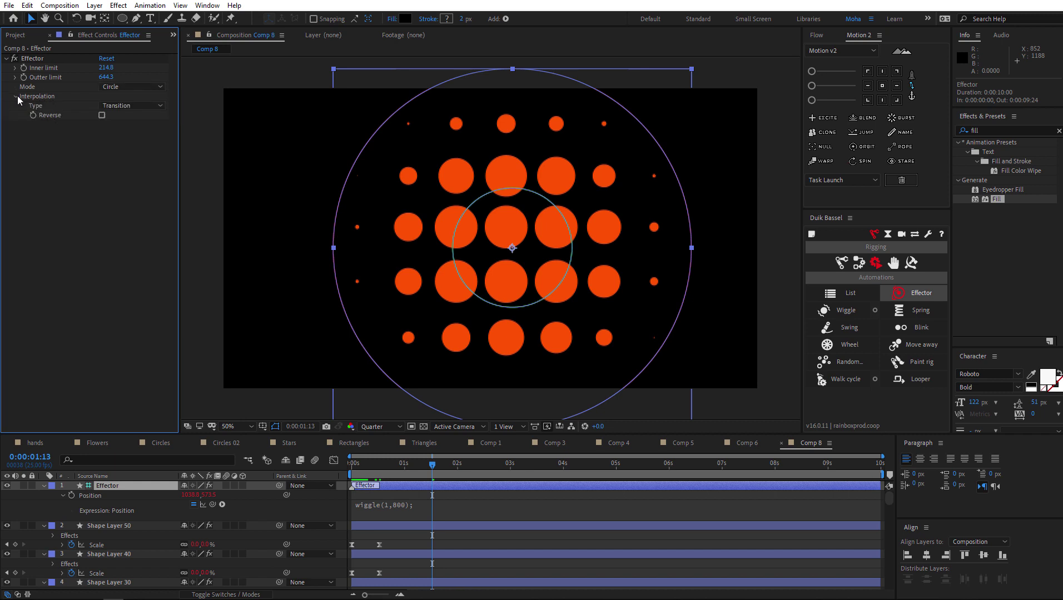
left_click(114, 105)
left_click(154, 132)
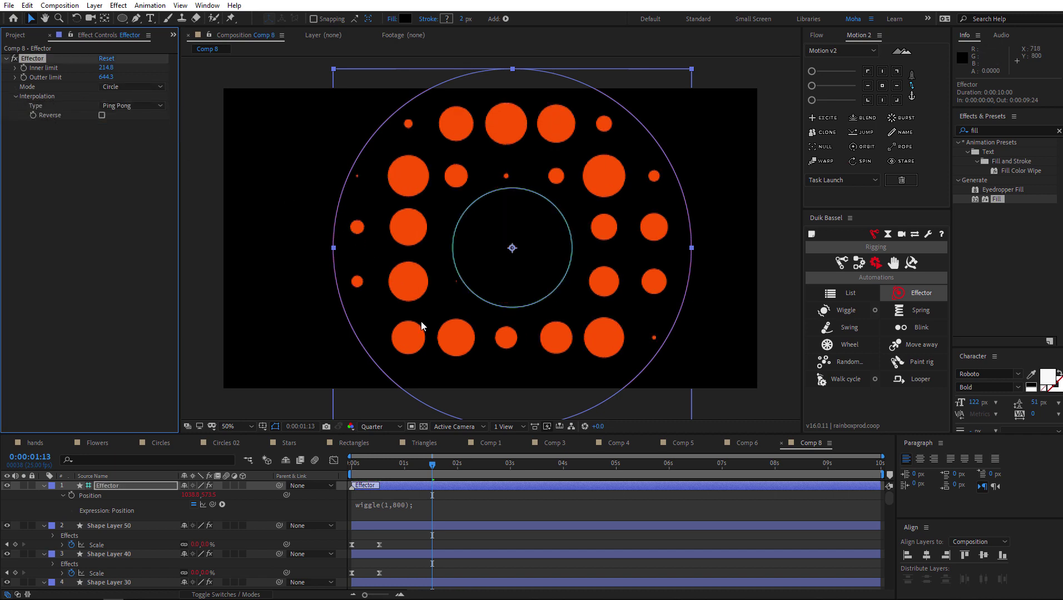
Compare the Effector's interpolation with Reverse on and off at several points in time, leaving Reverse enabled
left_click(102, 116)
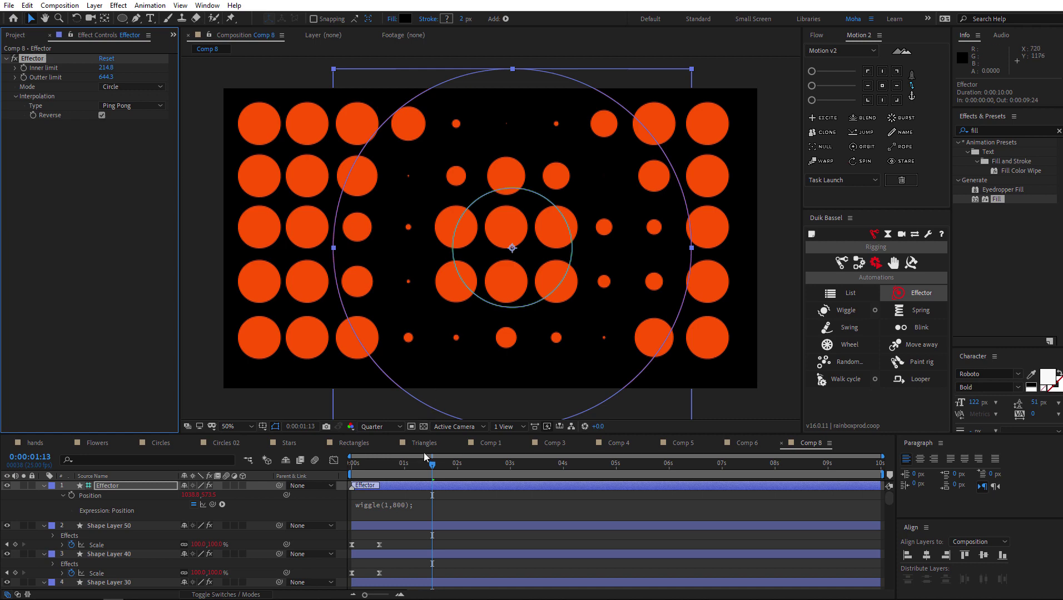
left_click_drag(424, 454, 572, 465)
left_click(102, 115)
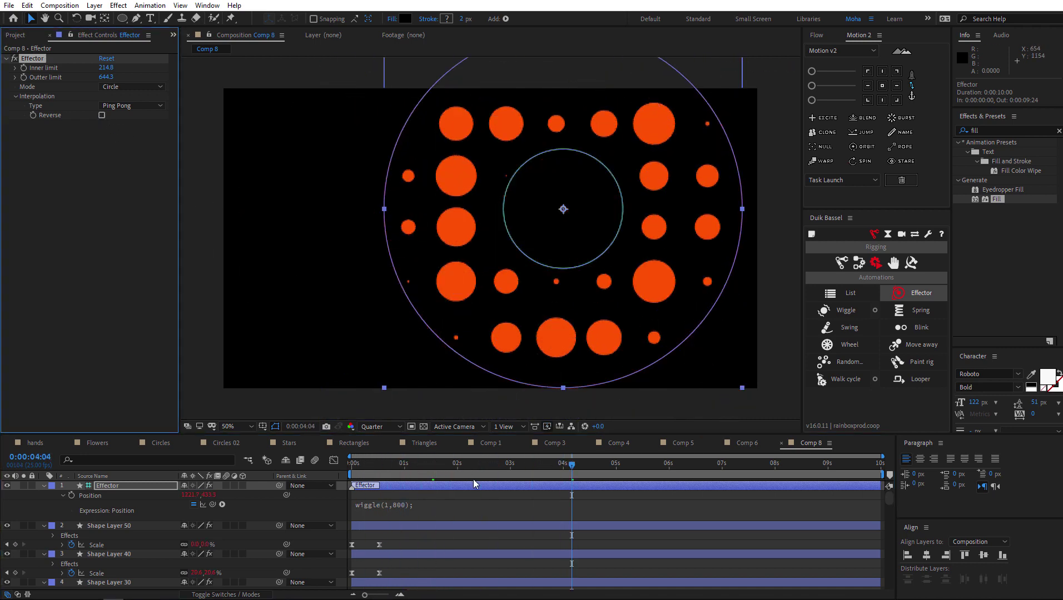
left_click_drag(439, 467, 466, 465)
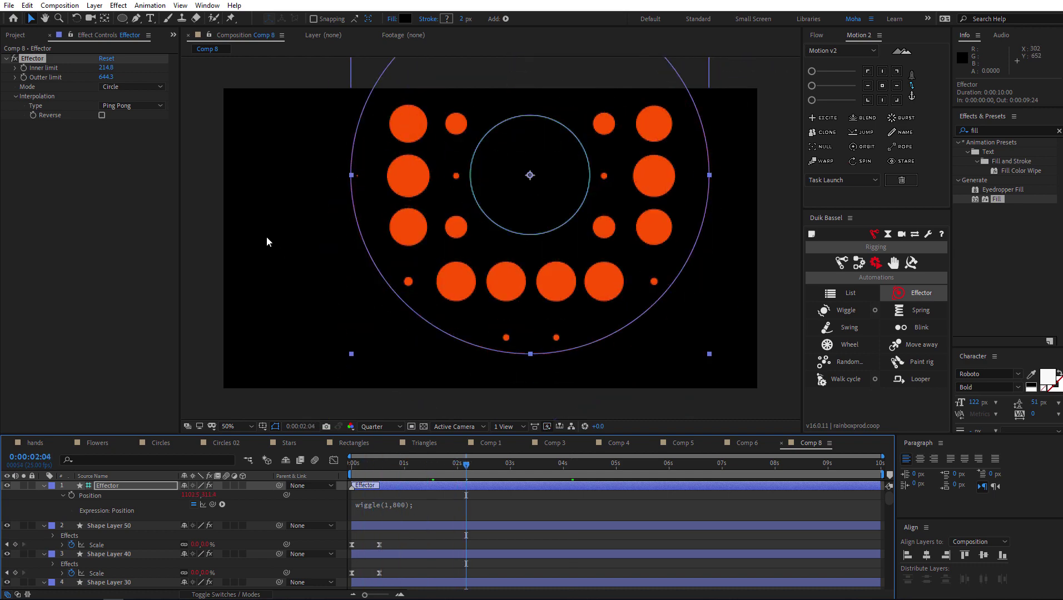
left_click(102, 116)
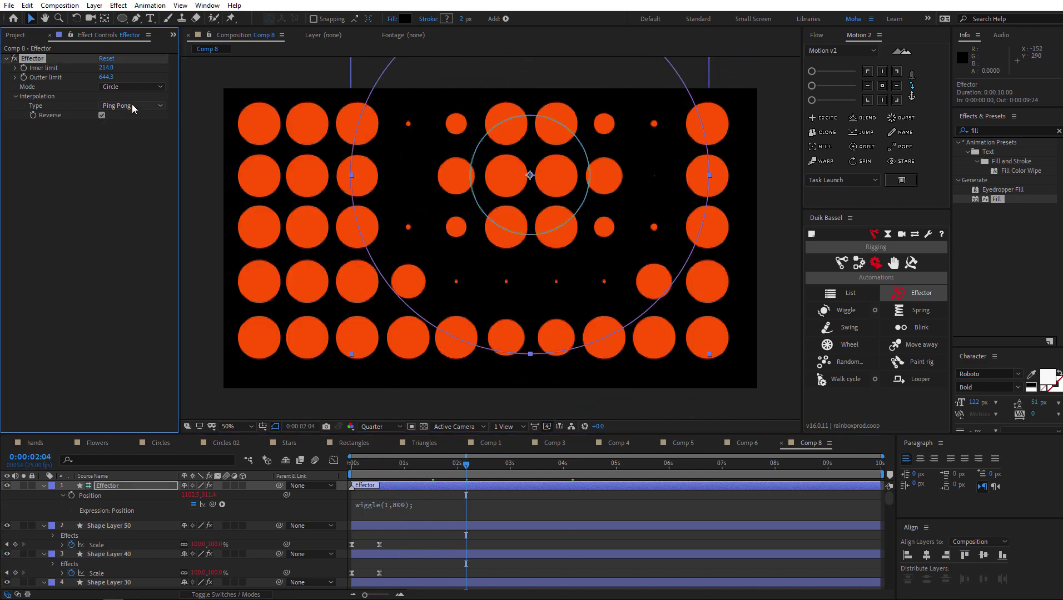
Switch the Effector's interpolation type to Transition for comparison and back to Ping Pong
left_click(150, 105)
left_click(145, 118)
left_click(139, 109)
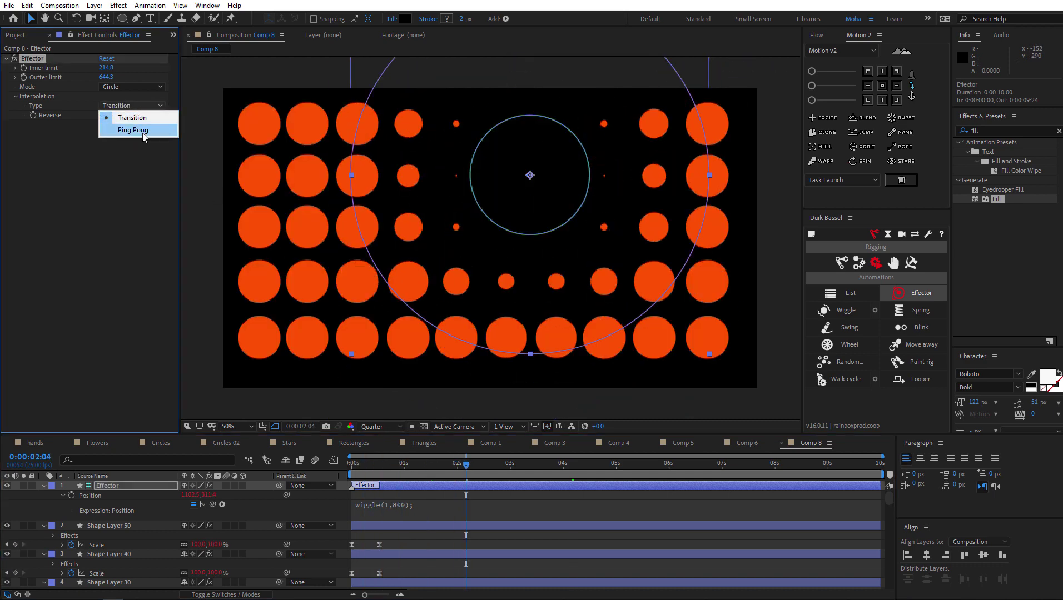
left_click(144, 131)
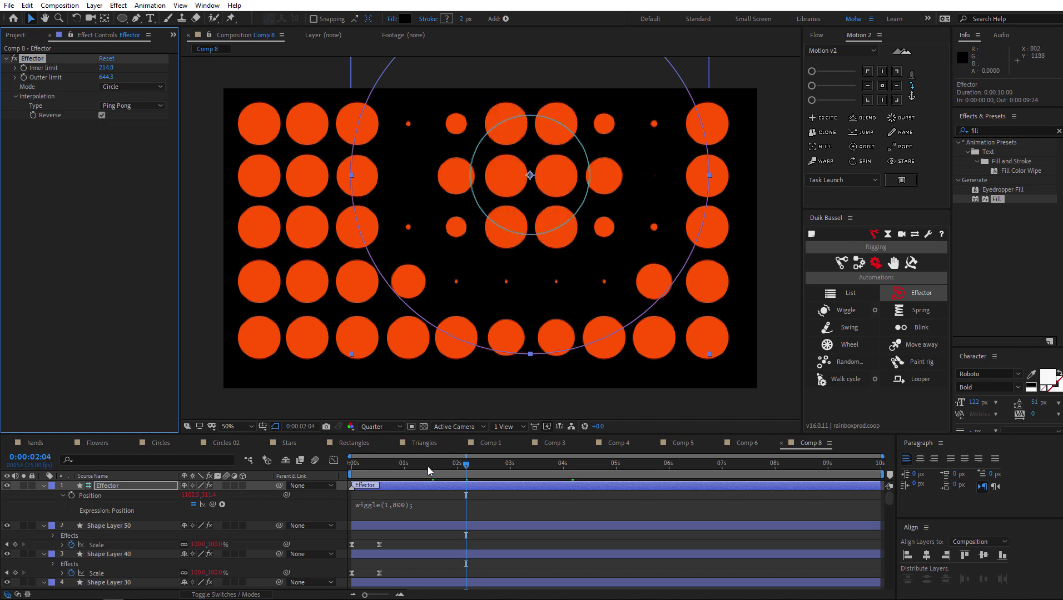
Play a preview of the circle grid with the reversed Ping Pong interpolation
left_click_drag(428, 467, 383, 465)
key("space")
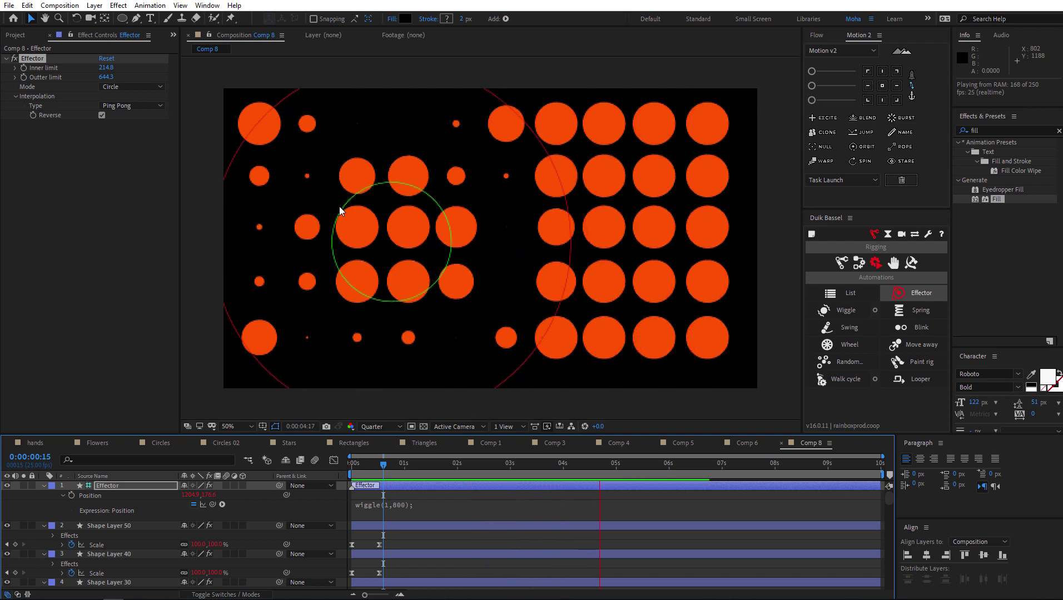
key("space")
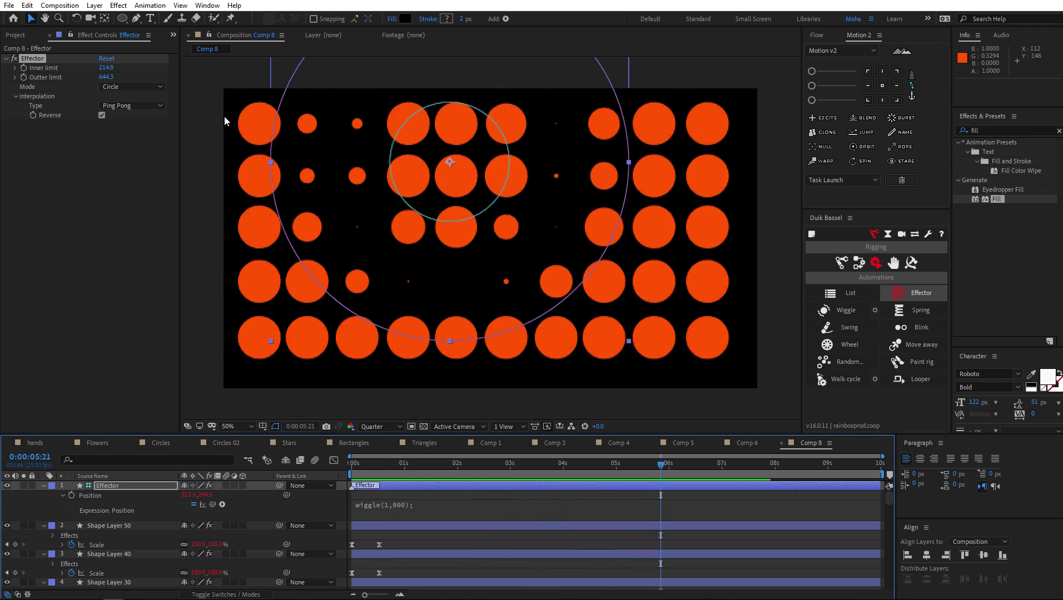
Set the Effector's inner limit to 4.8 and outer limit to 914.3, and preview the animation
left_click(106, 67)
left_click_drag(106, 67, 126, 77)
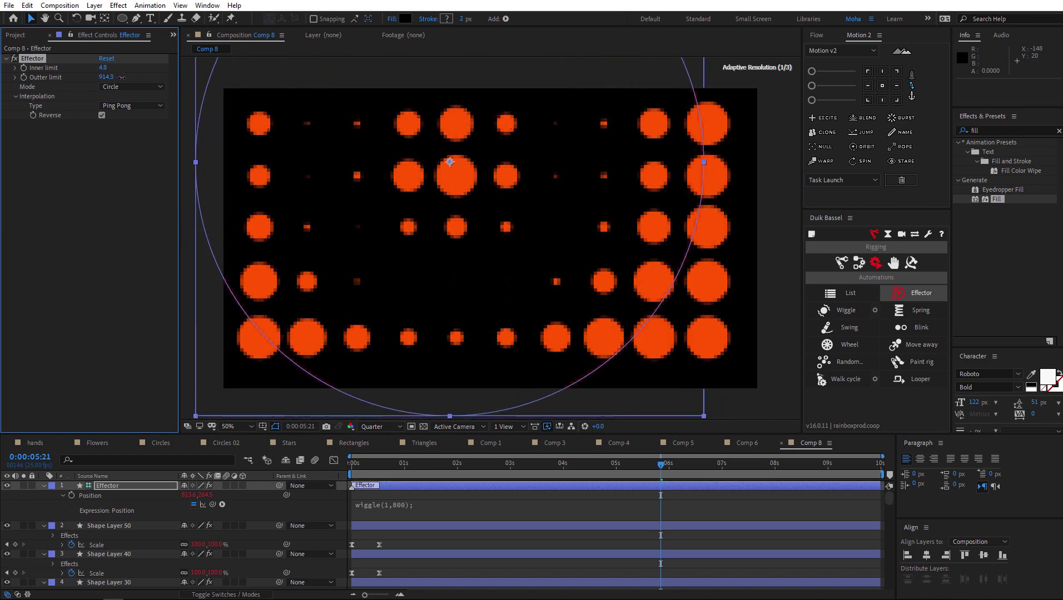
key("space")
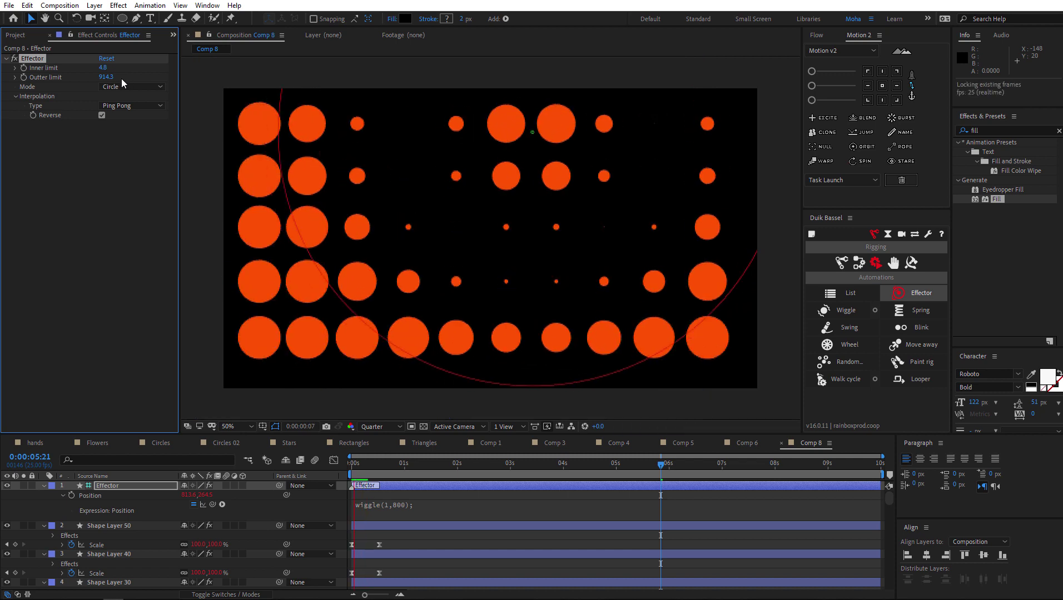
key("space")
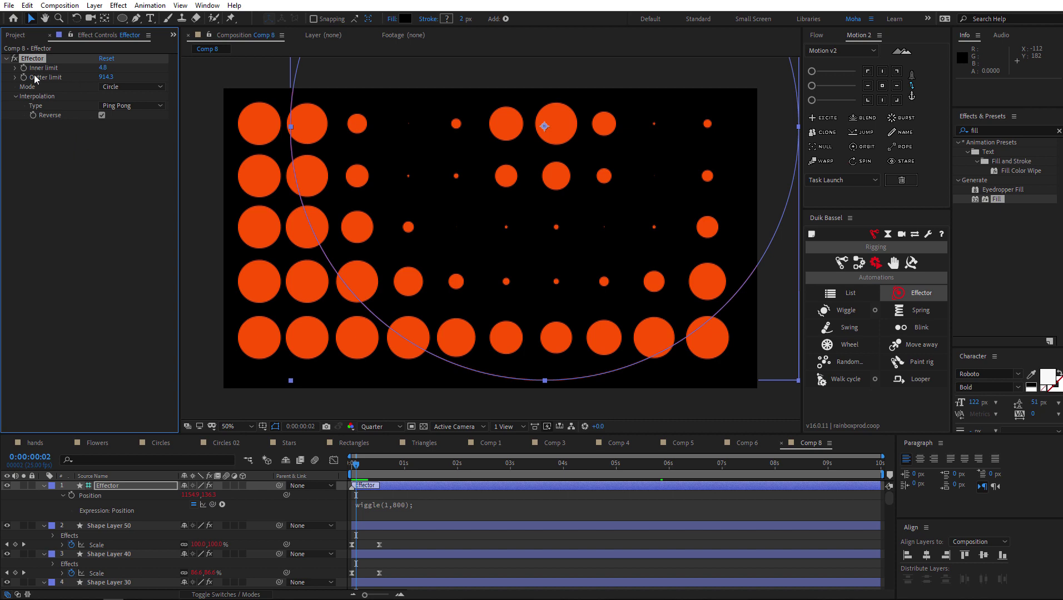
Keyframe the Effector's inner and outer limits at 0 seconds, set them to 284.8 and 1184.3 at 2 seconds, and preview
left_click(350, 470)
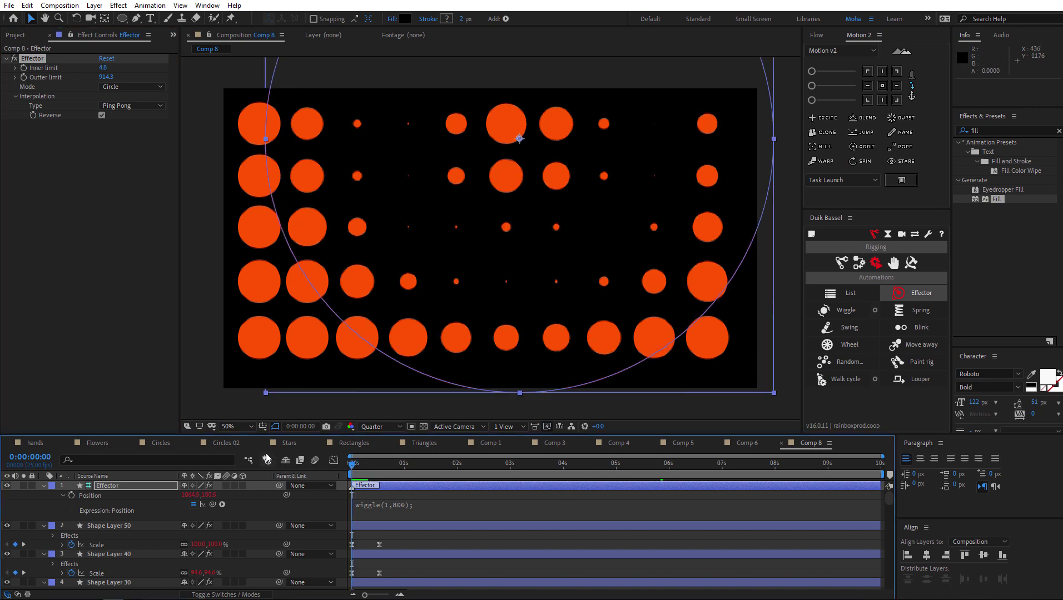
left_click(24, 68)
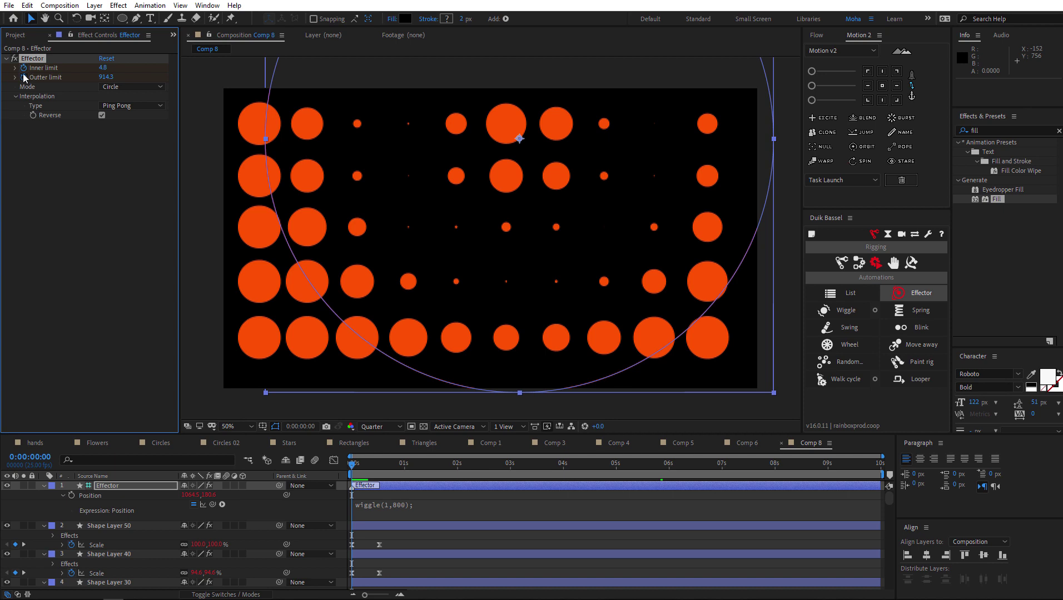
left_click(24, 78)
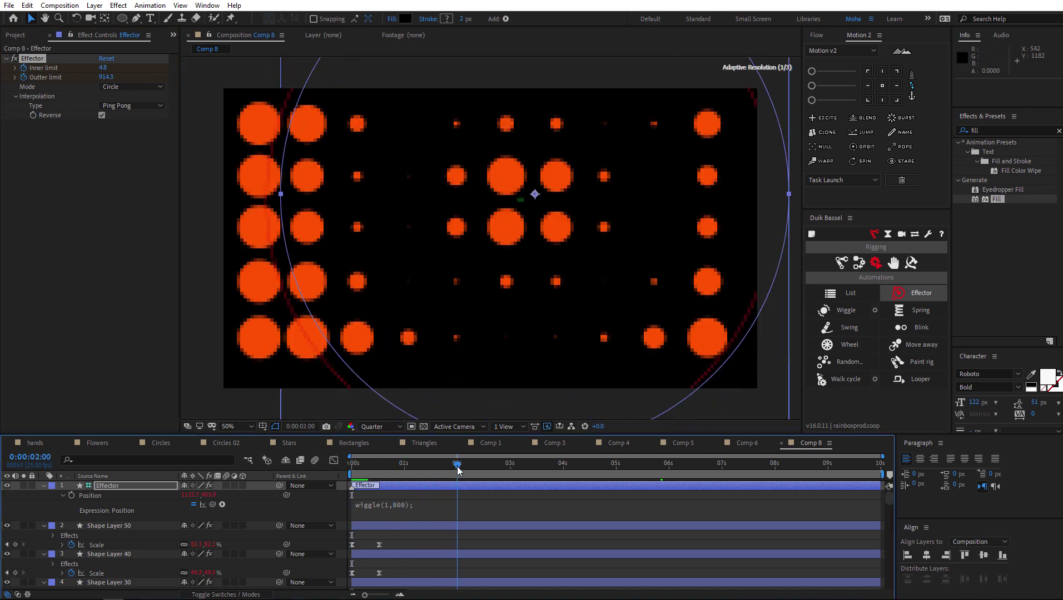
left_click_drag(101, 69, 180, 163)
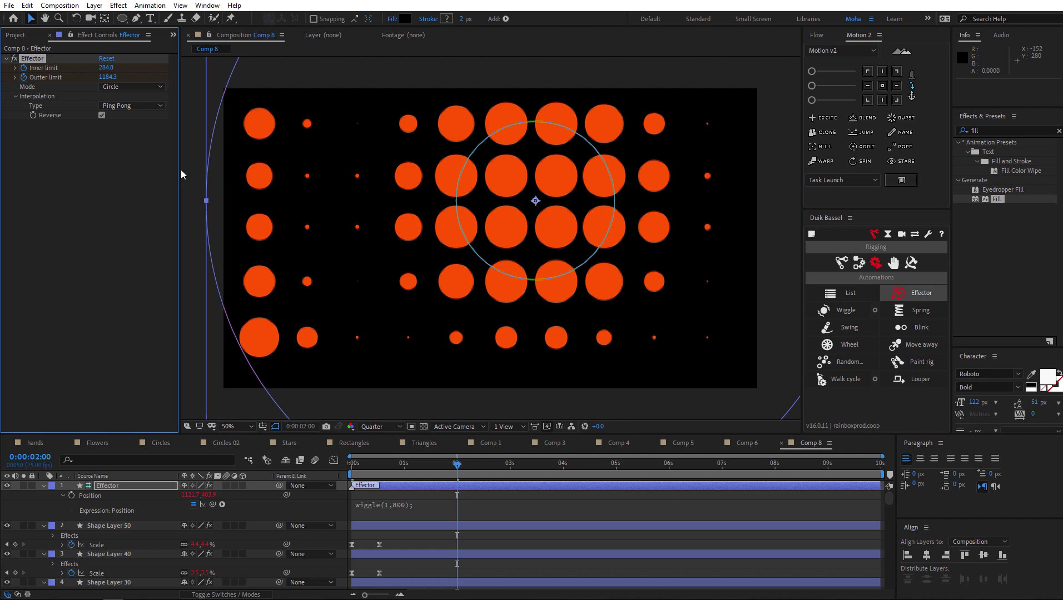
key("space")
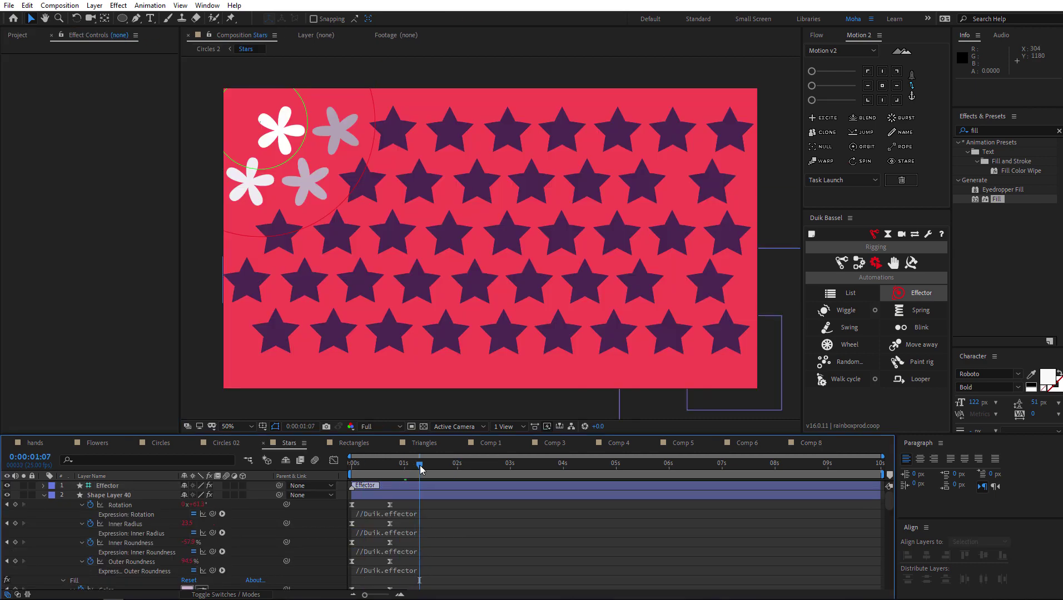
Scrub through the Stars composition's timeline to review its effector animation
left_click(419, 466)
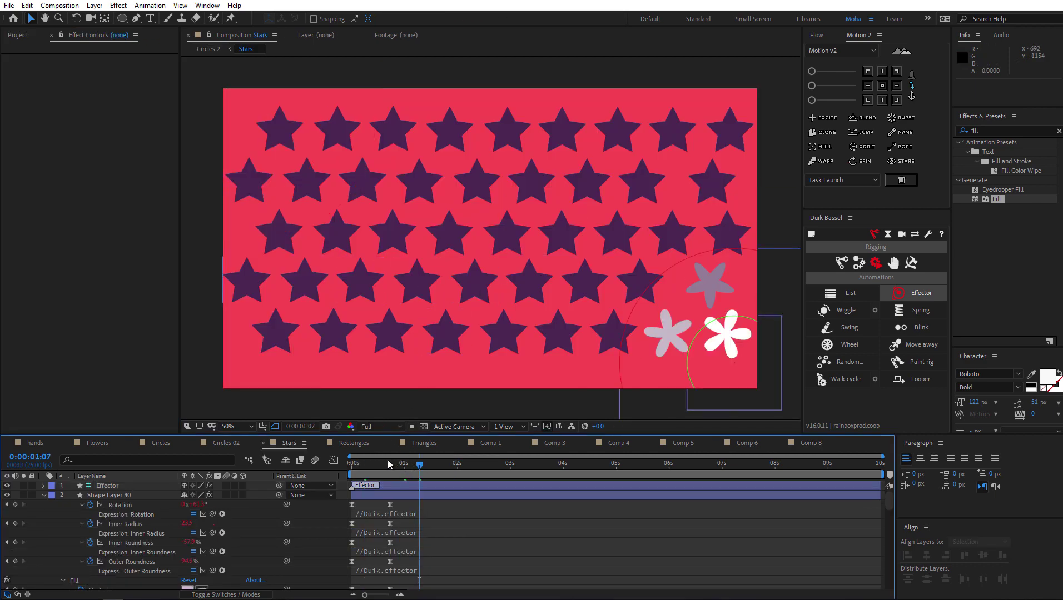
mouse_move(388, 464)
left_mouse_down()
mouse_move(360, 464)
mouse_move(377, 465)
left_mouse_up()
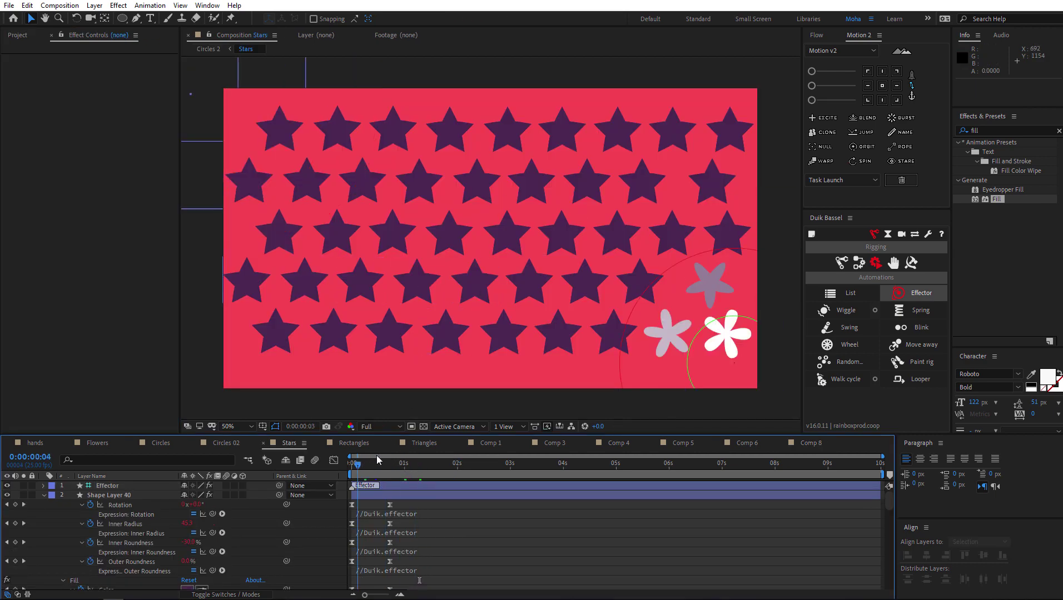
Solo Shape Layer 40 to scrub through its star-to-flower animation up to frame 24, and preview the full Stars composition with all layers
left_click(482, 290)
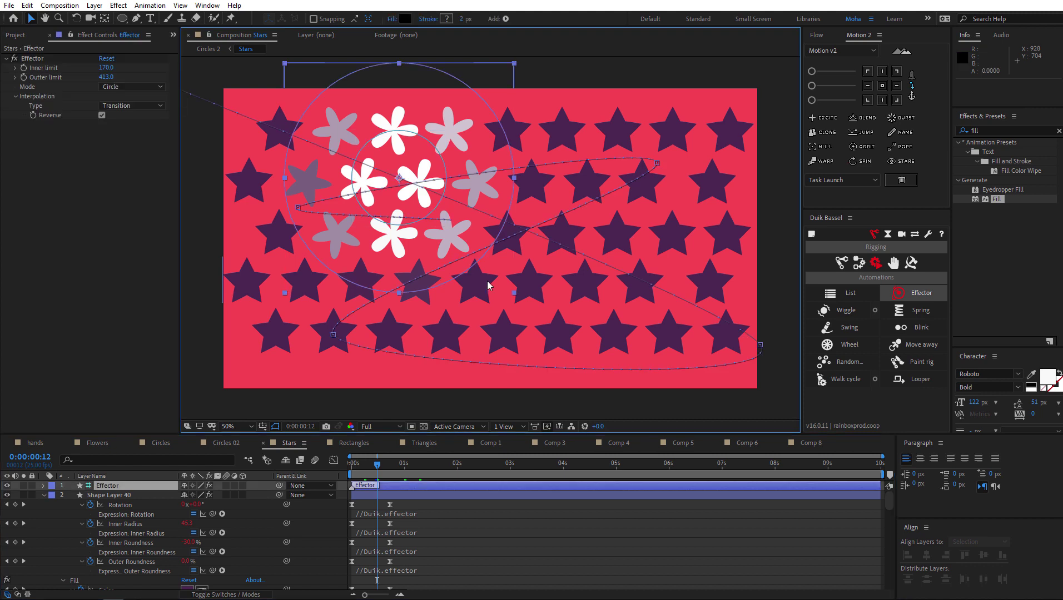
left_click(134, 496)
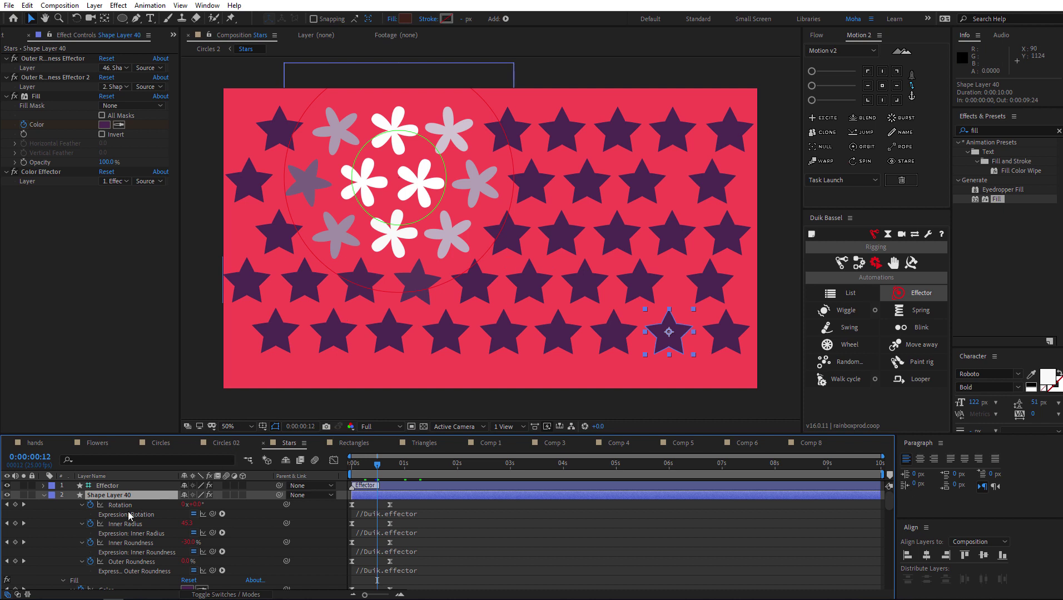
left_click(23, 496)
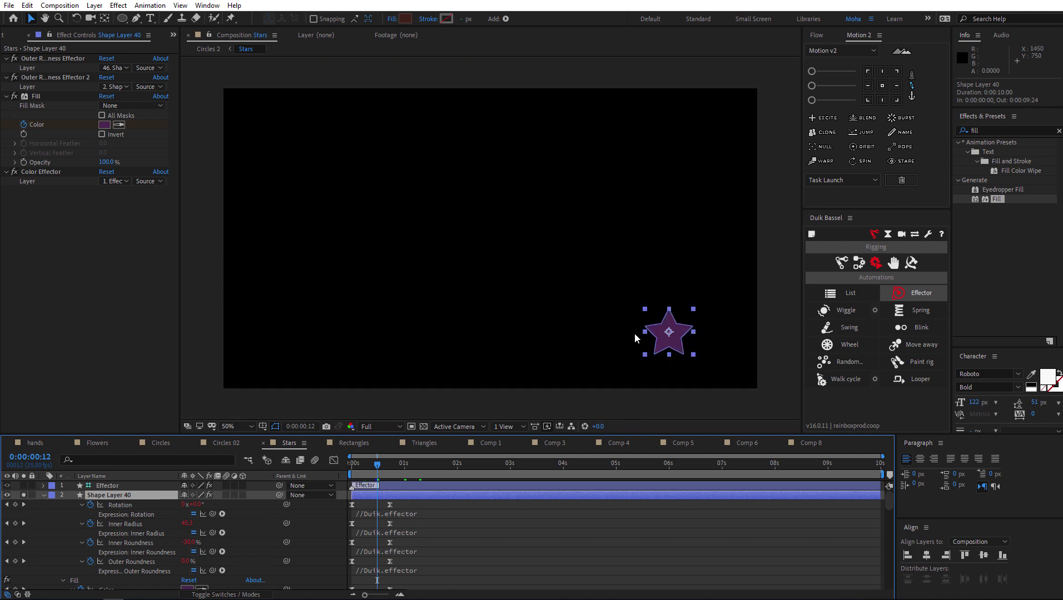
left_click_drag(376, 476, 402, 470)
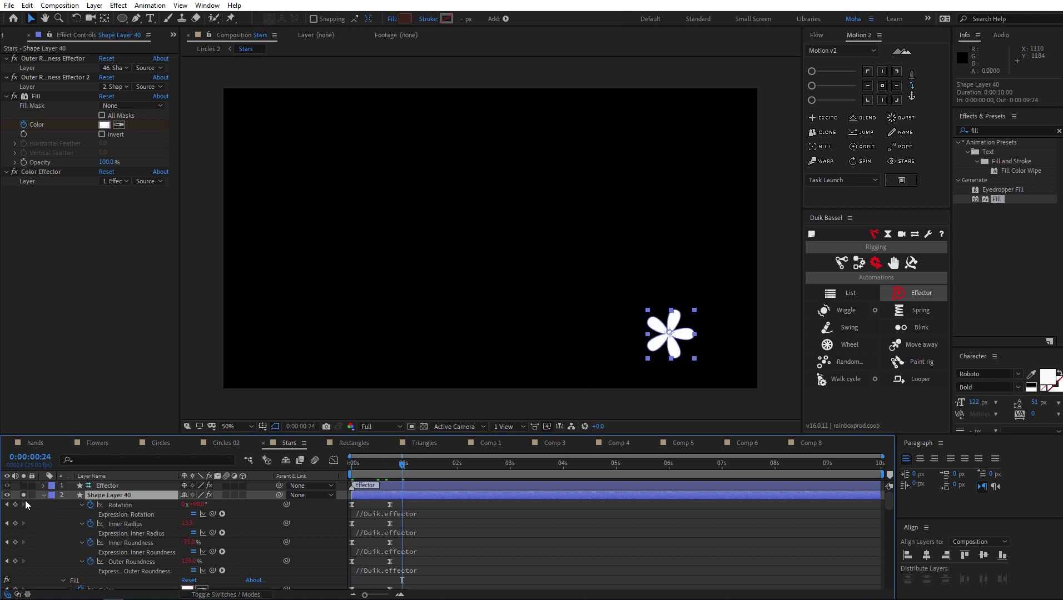
left_click(24, 495)
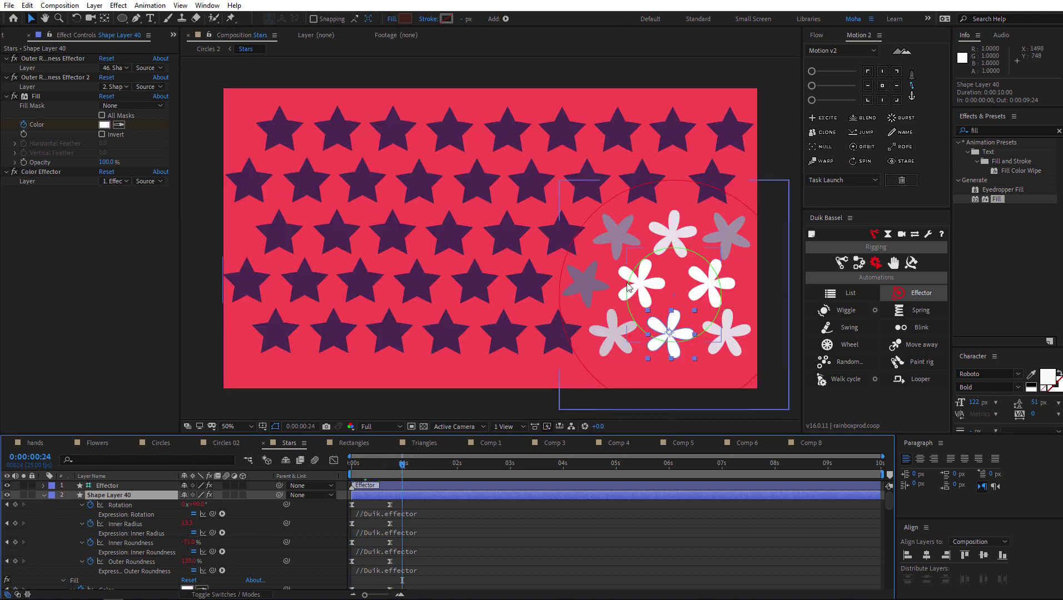
key("space")
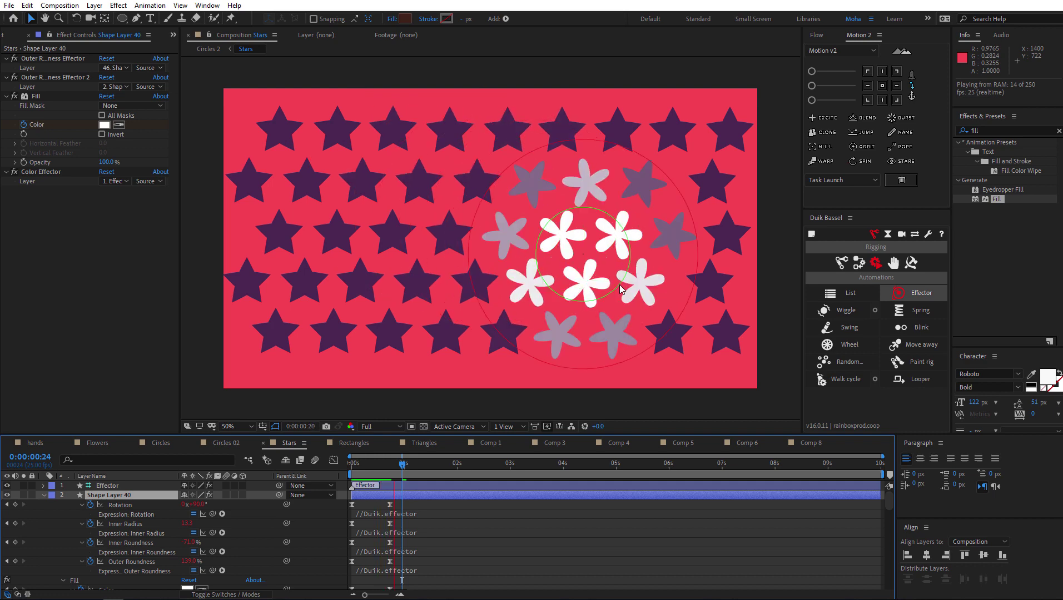